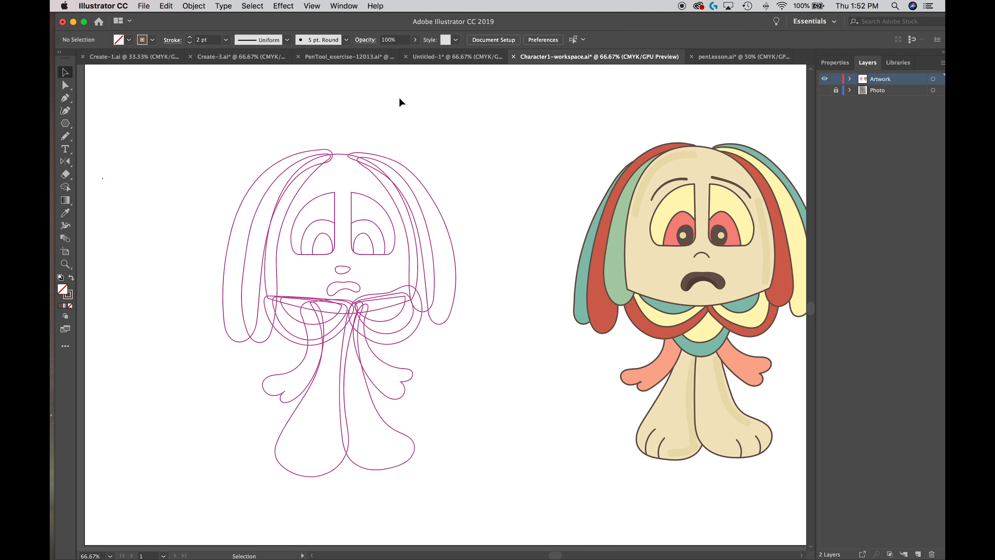
Bring up Color Themes and make its floating window taller to show more themes.
click(346, 6)
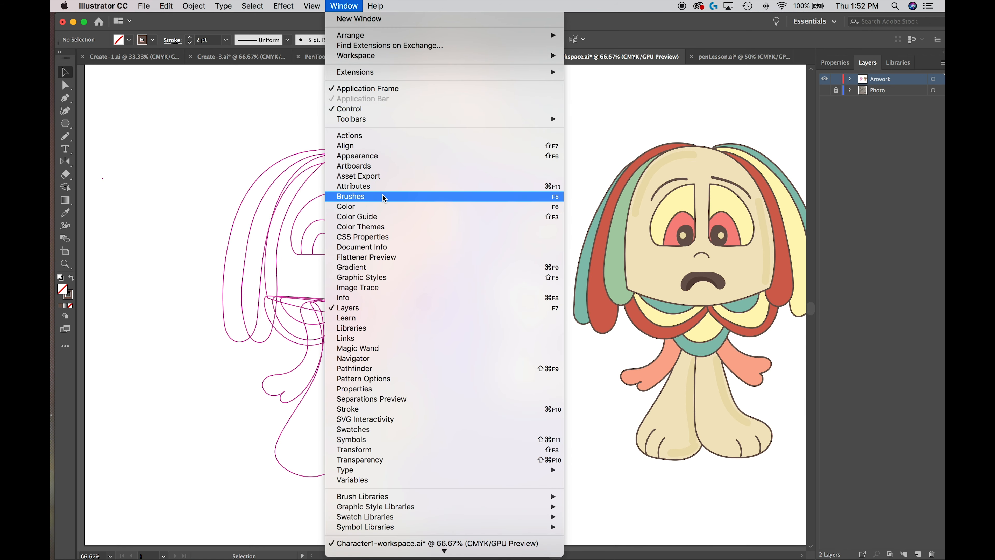
click(360, 227)
drag(659, 450, 659, 489)
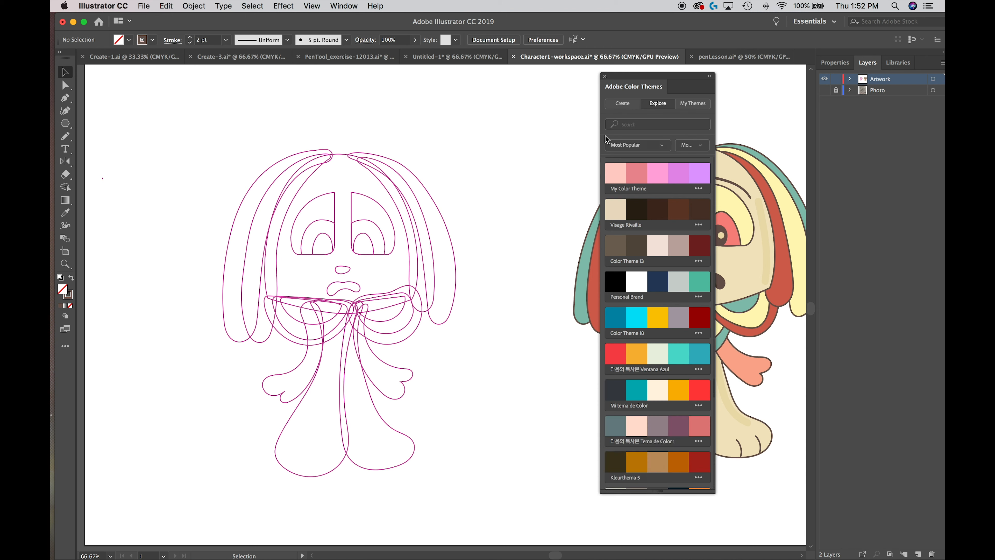
drag(630, 74, 625, 67)
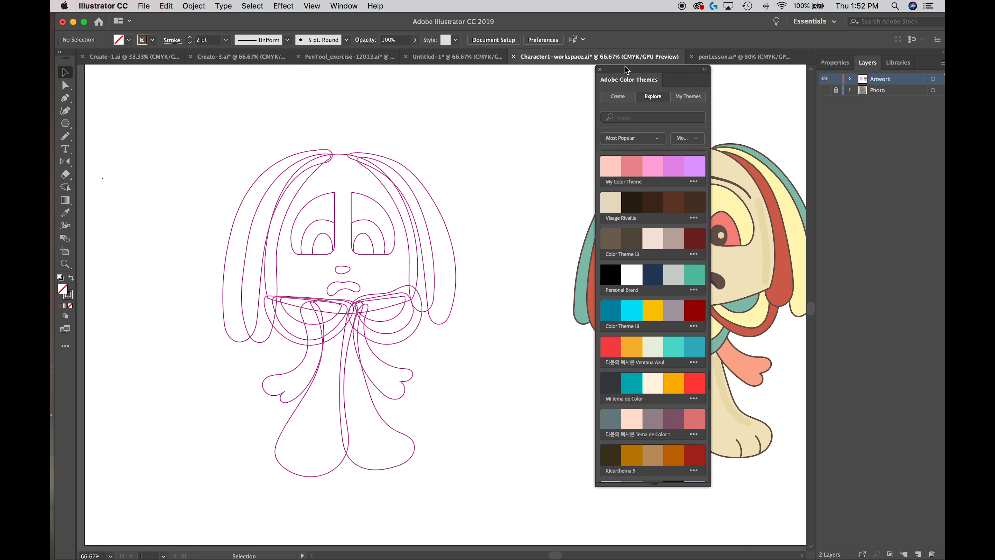
View the color wheel for creating a theme and browse the Most Popular color themes.
click(612, 98)
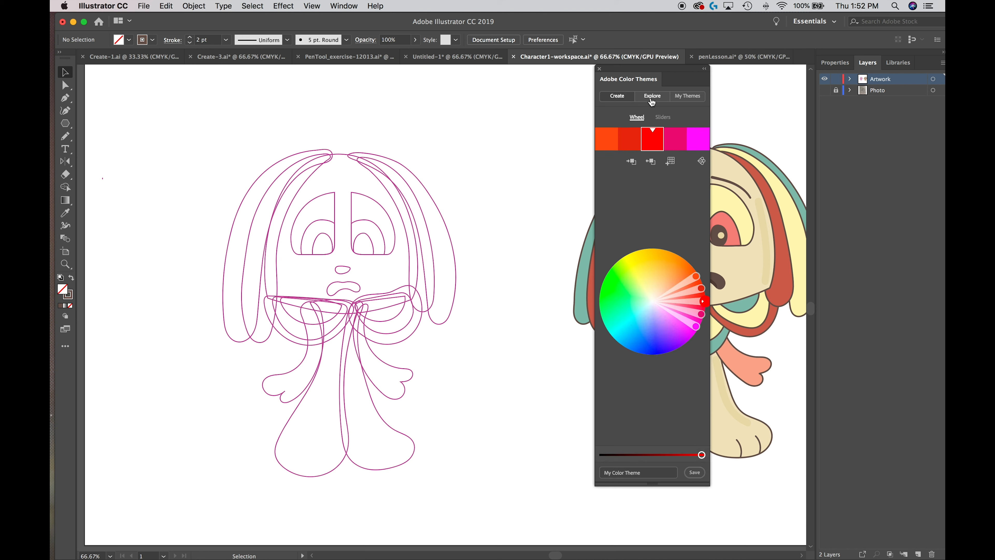
click(652, 97)
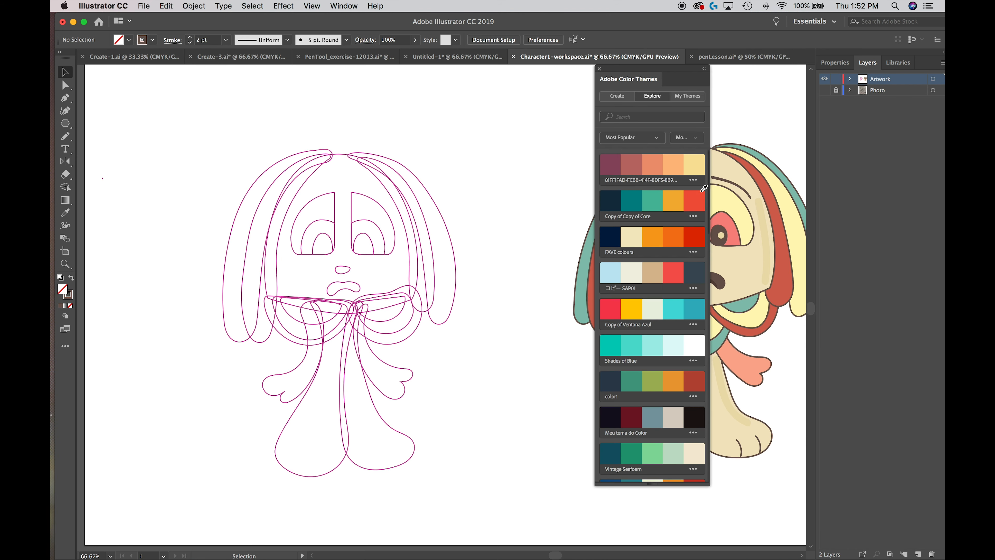
scroll(708, 186, down, 10)
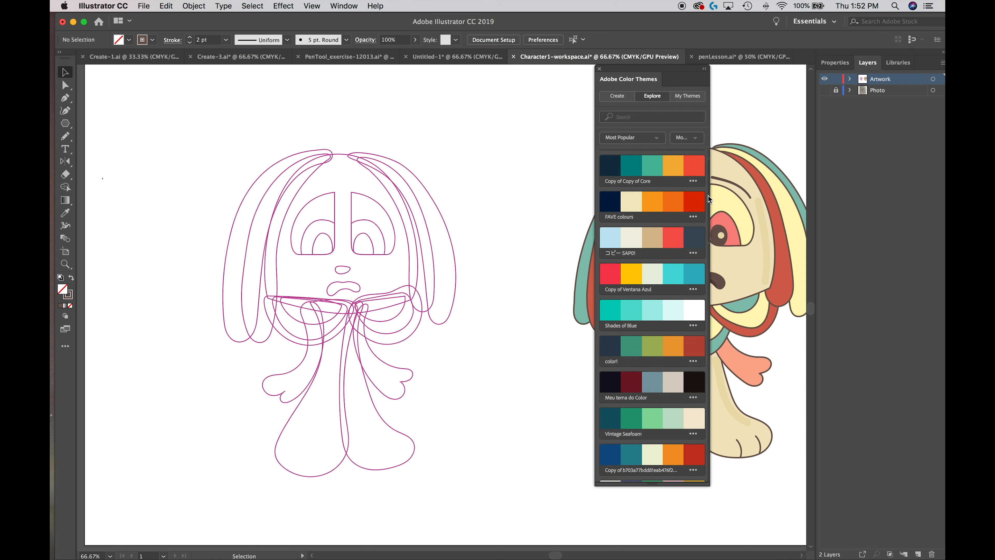
scroll(708, 224, down, 15)
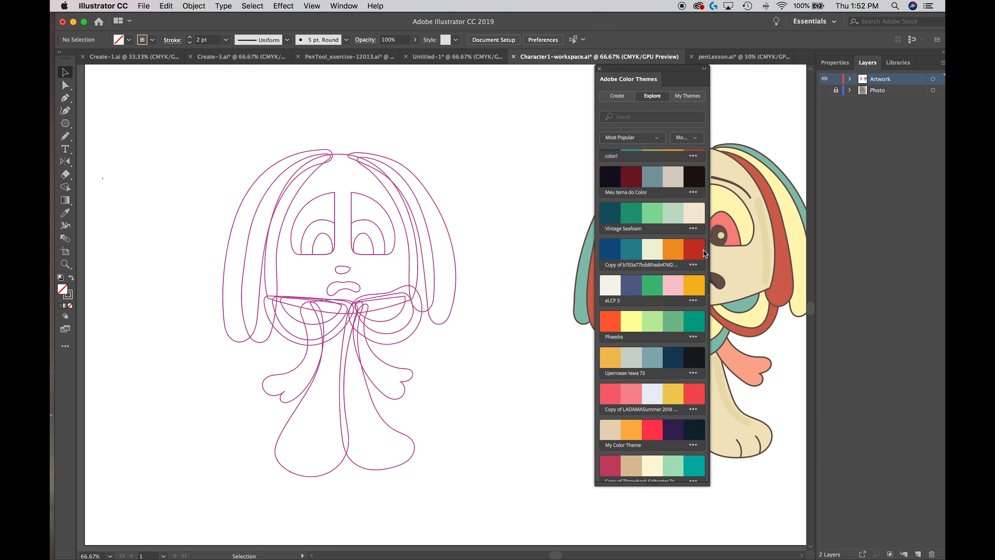
scroll(701, 314, down, 12)
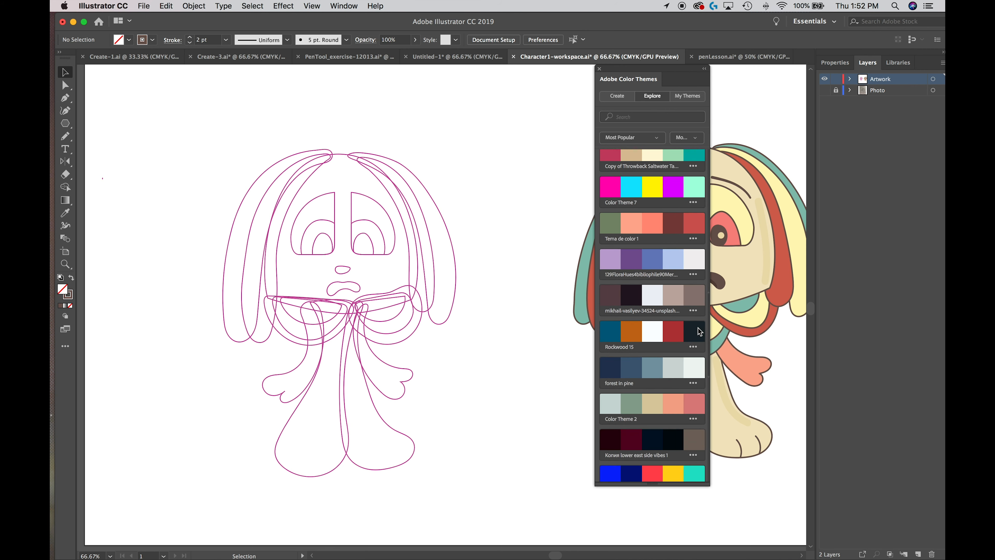
scroll(699, 366, down, 2)
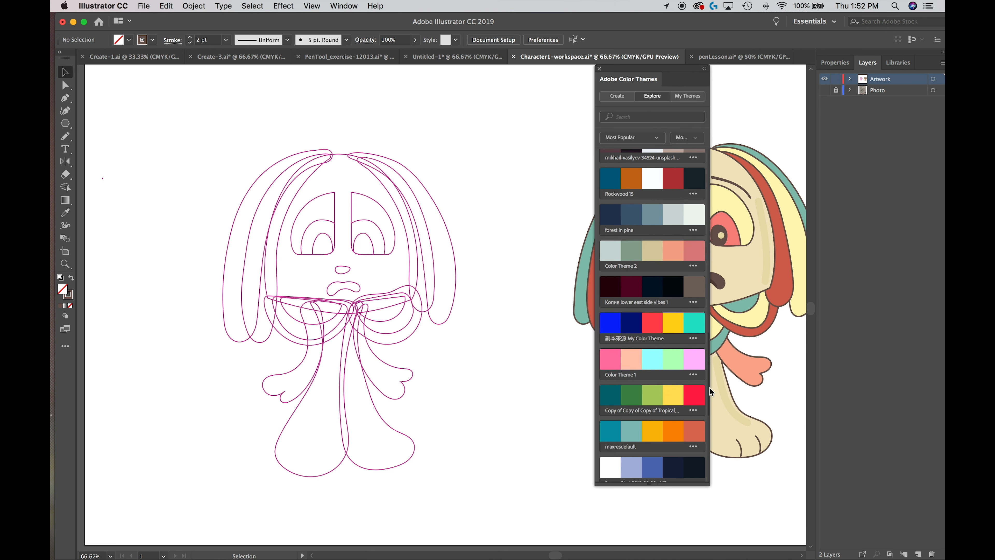
mouse_move(709, 384)
mouse_down()
mouse_move(704, 483)
mouse_move(704, 377)
mouse_up()
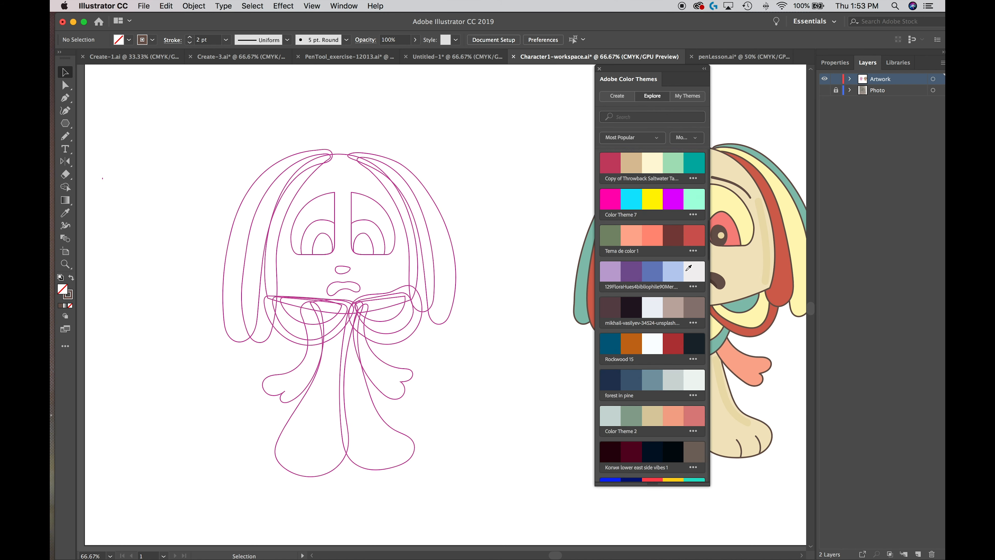
Search the color themes for "retro" and look through the matching palettes.
click(620, 117)
text(retro)
key(Return)
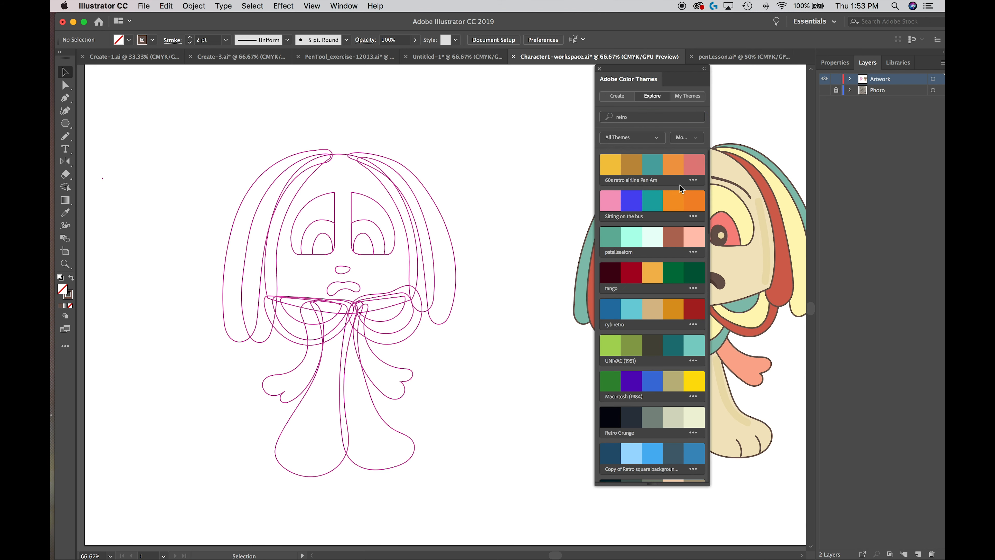
scroll(707, 169, down, 3)
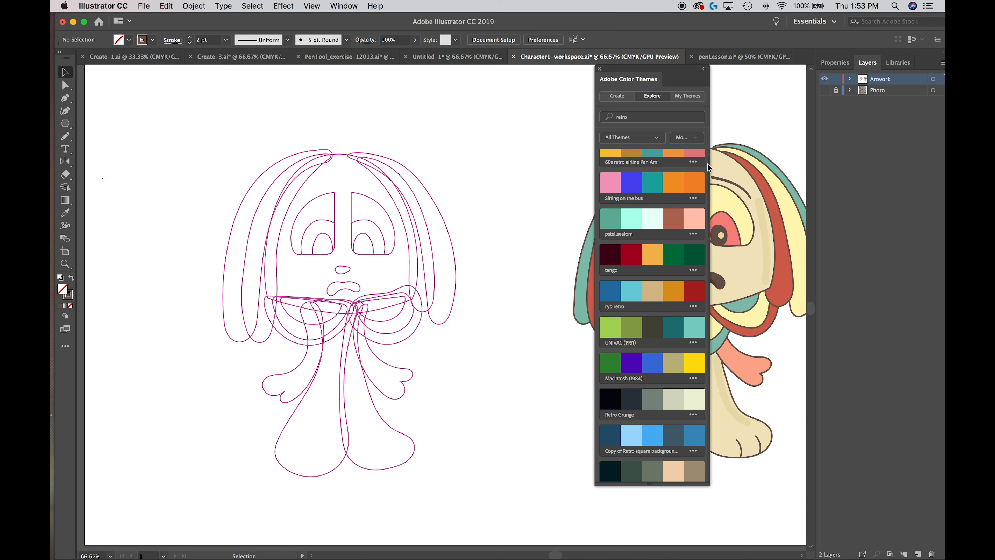
scroll(708, 172, down, 5)
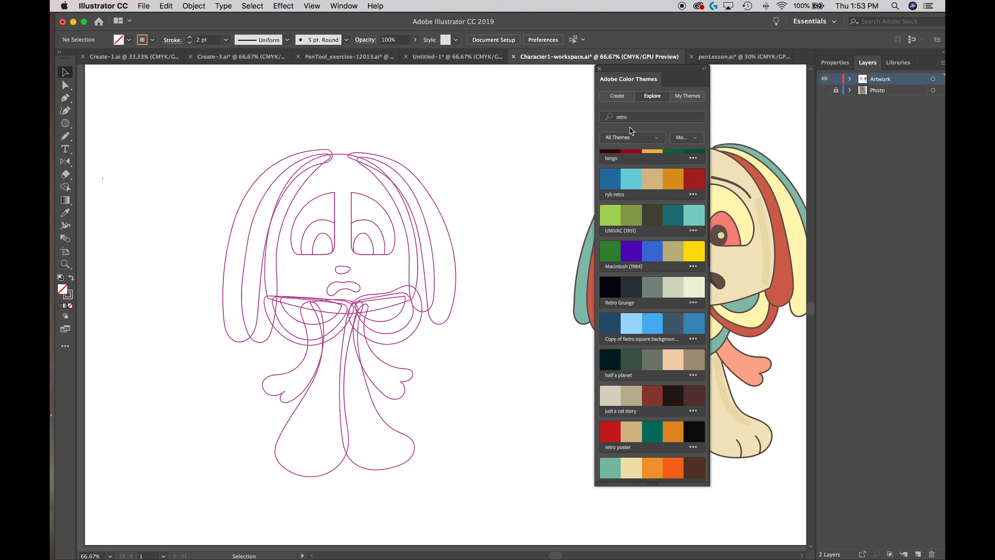
Filter the color themes to Most Popular and add the Flat UI theme to the document's swatches.
click(630, 141)
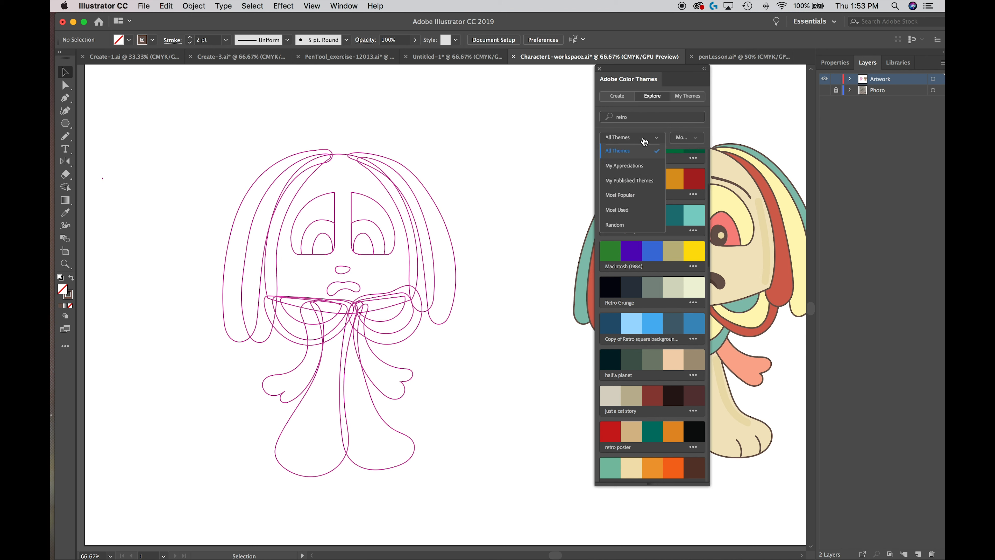
click(626, 182)
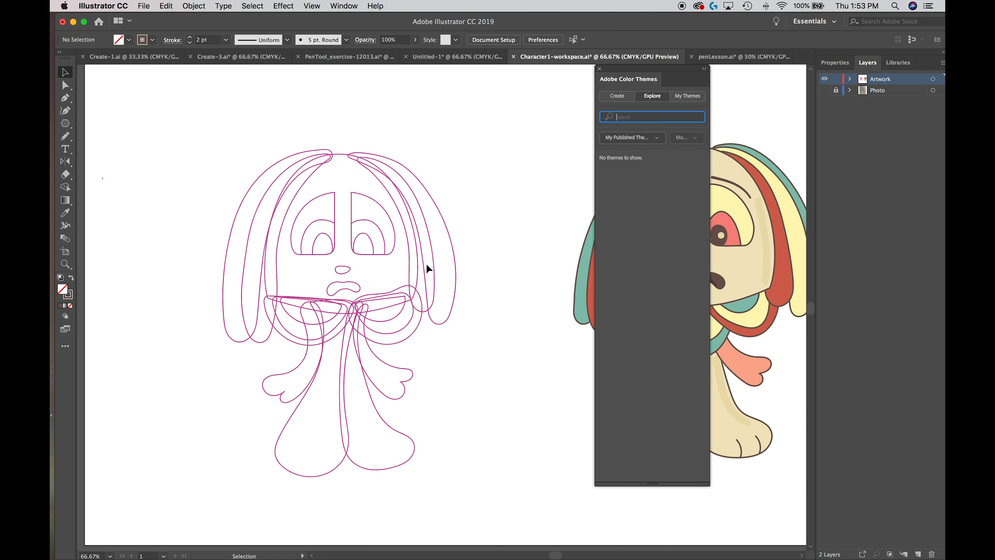
click(625, 139)
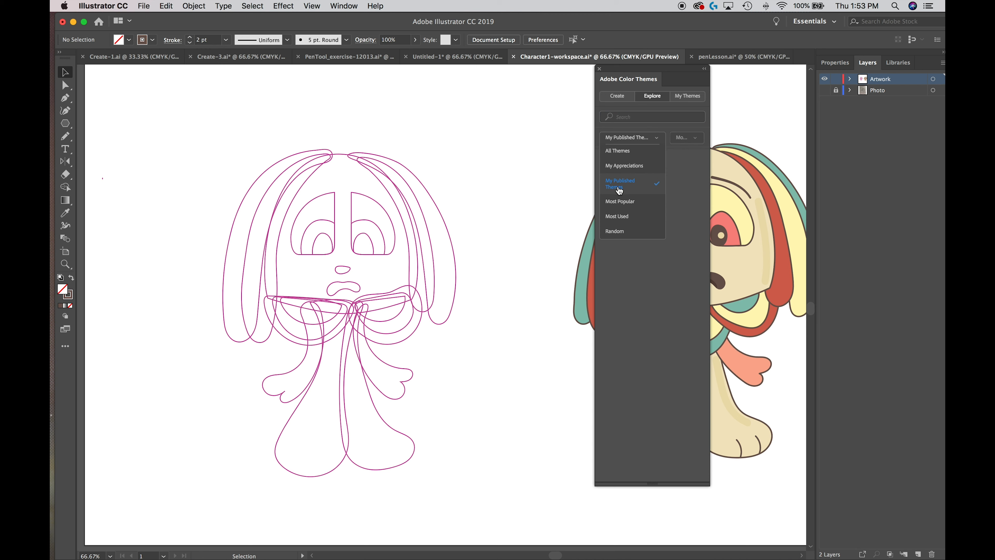
click(618, 201)
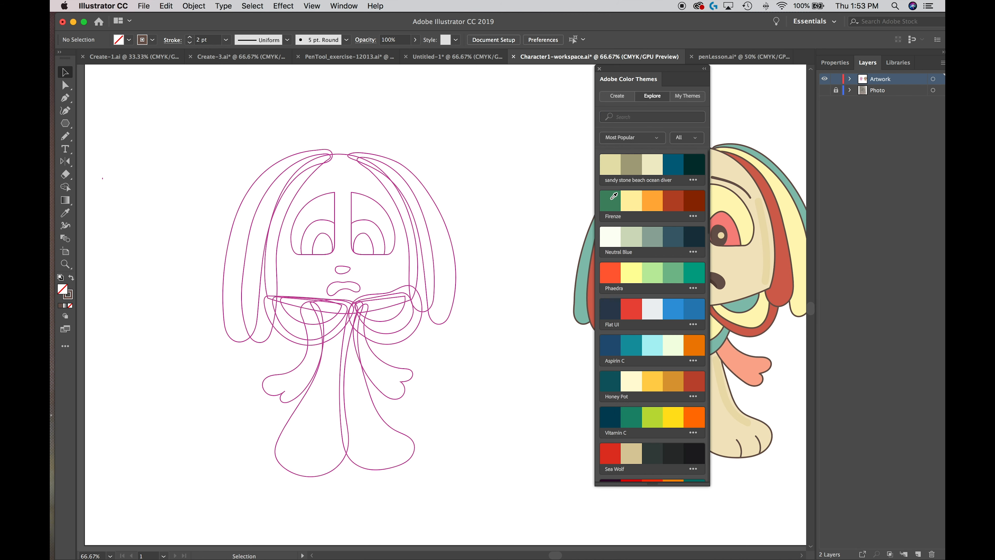
click(693, 325)
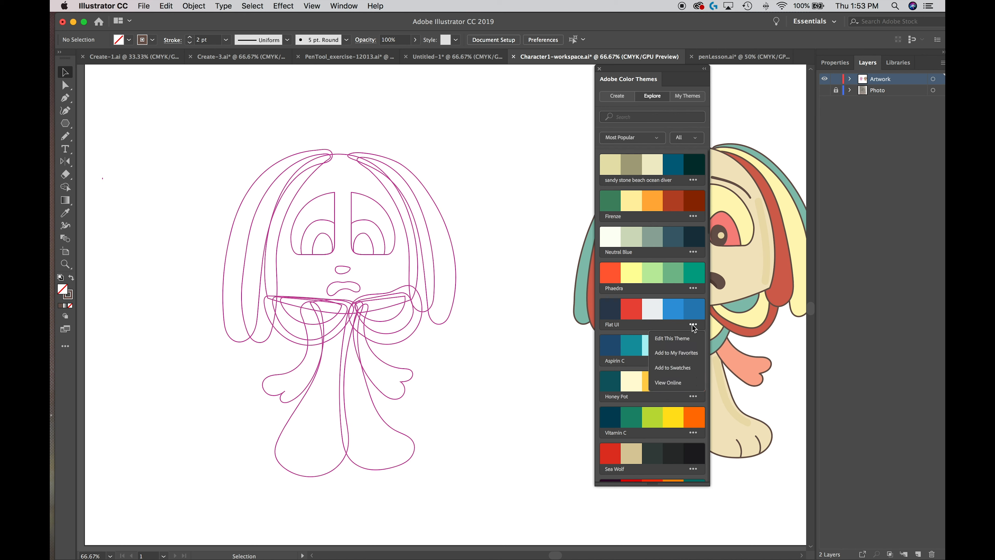
click(670, 368)
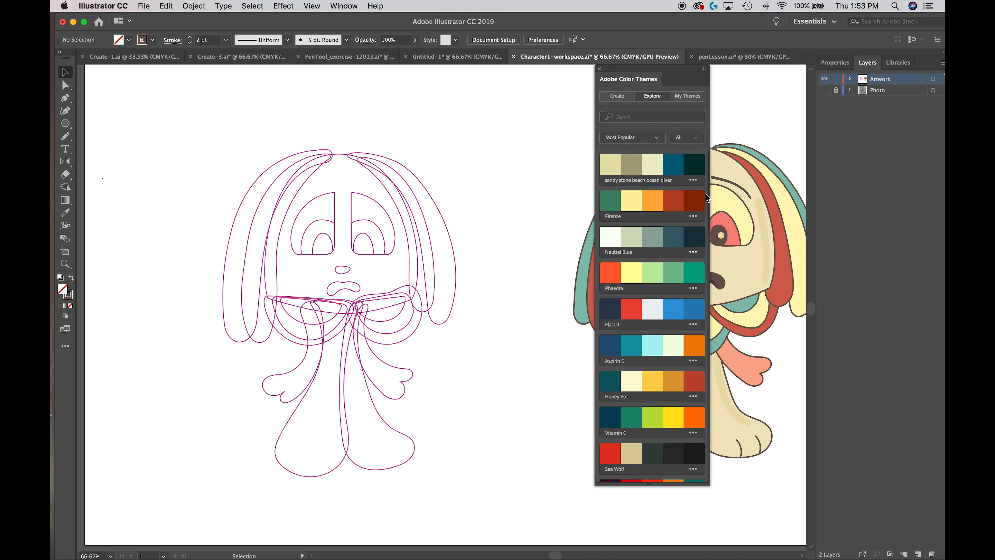
Bring up the document's Swatches, enlarge their window beside the artwork, and close Color Themes.
click(343, 5)
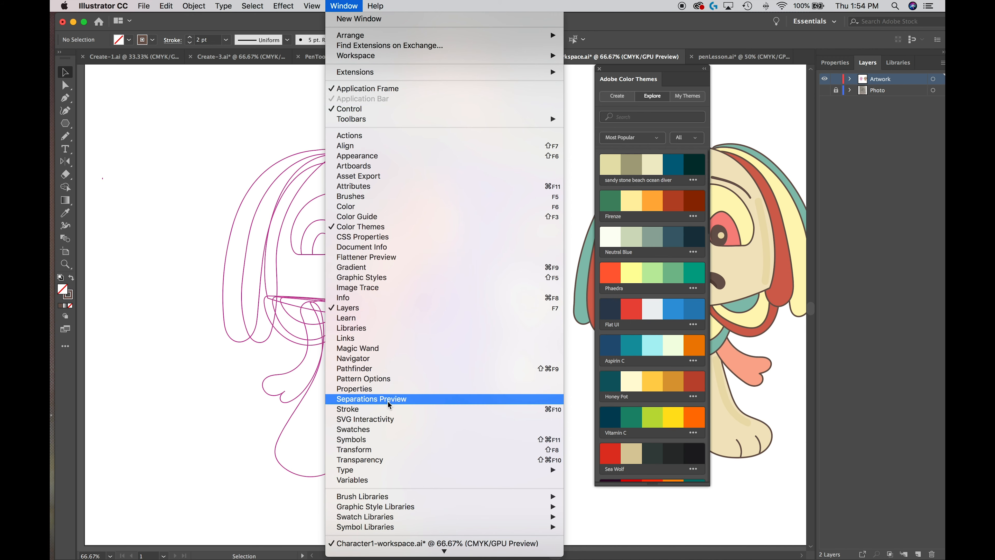
click(345, 6)
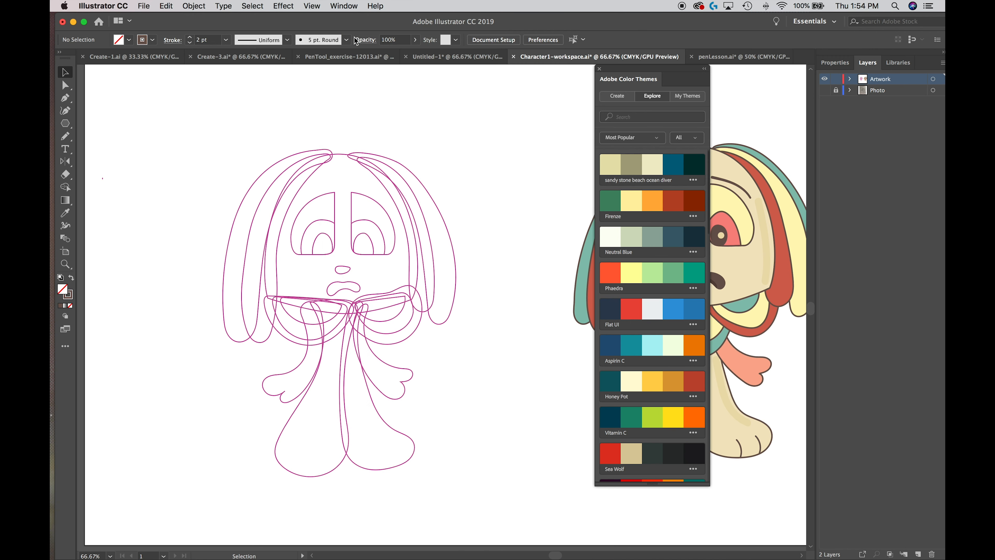
click(346, 7)
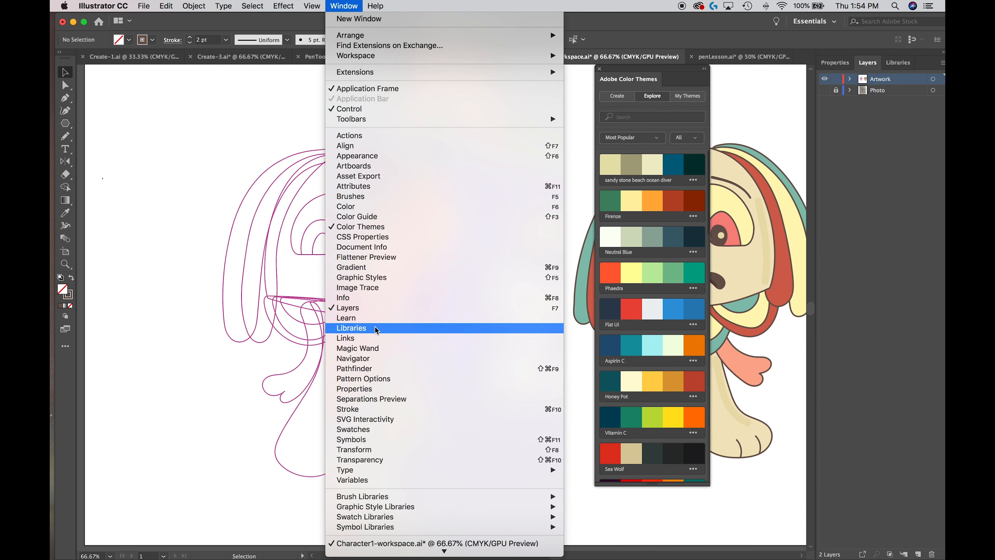
click(379, 430)
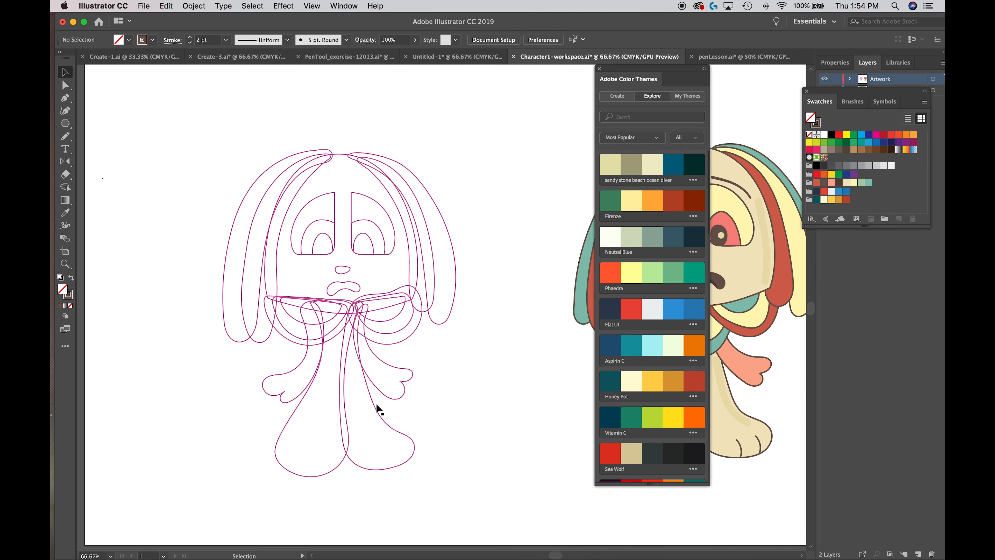
drag(836, 93, 754, 78)
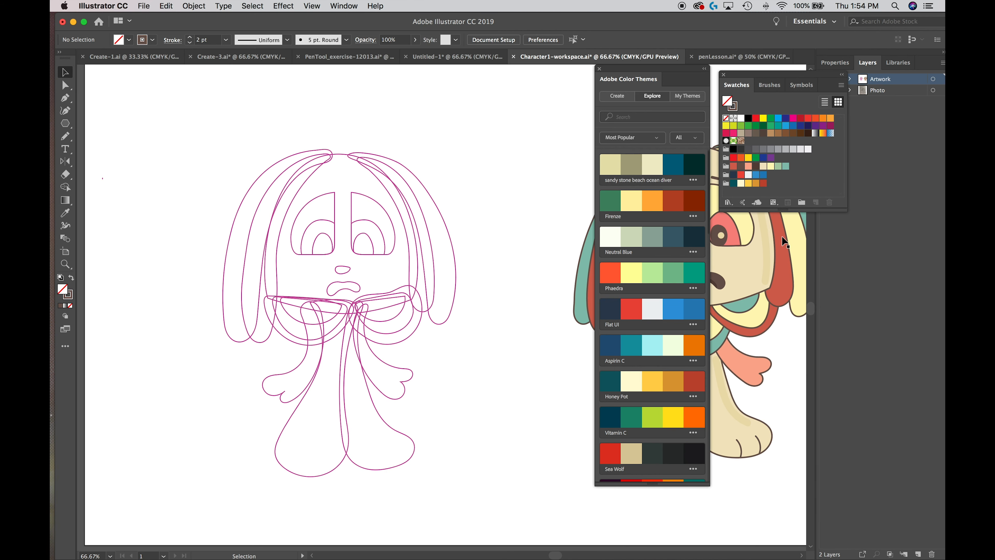
drag(780, 211, 782, 259)
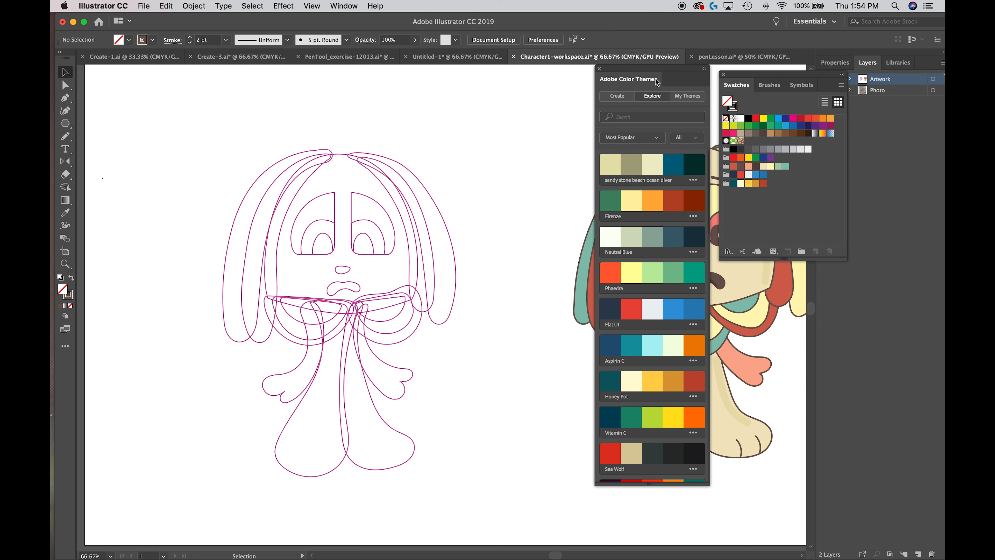
click(599, 70)
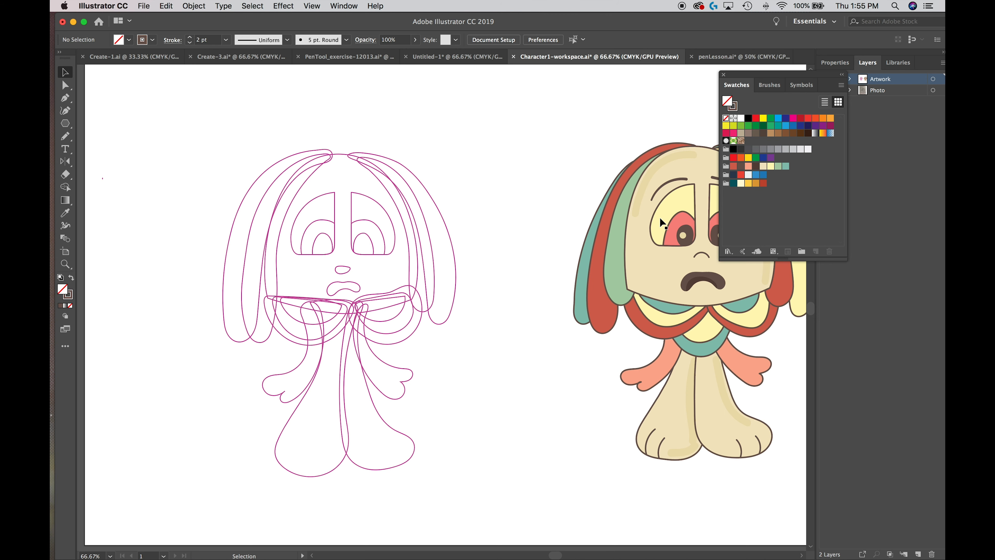
Fill the head shape of the outlined character with the beige swatch from the character's color group.
click(322, 174)
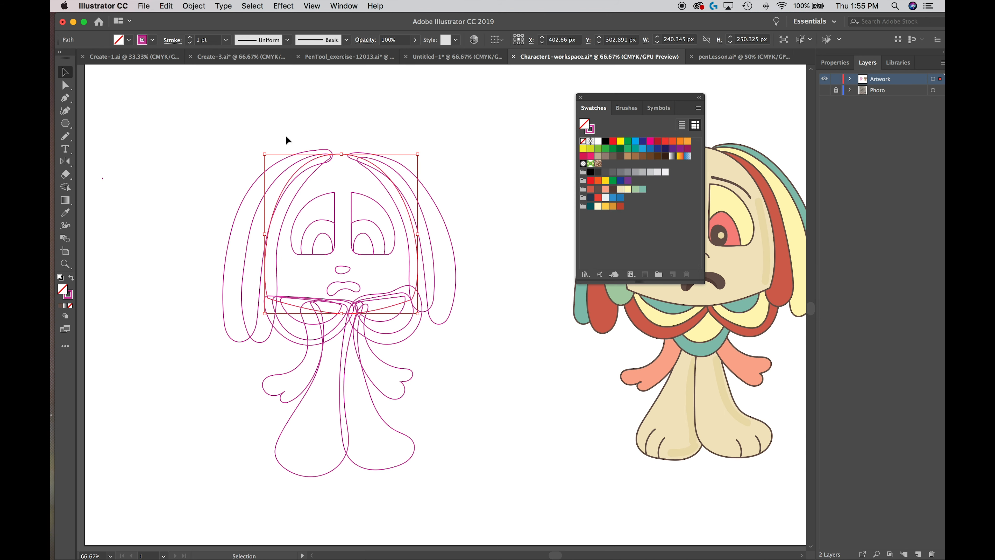
click(324, 121)
drag(617, 97, 488, 336)
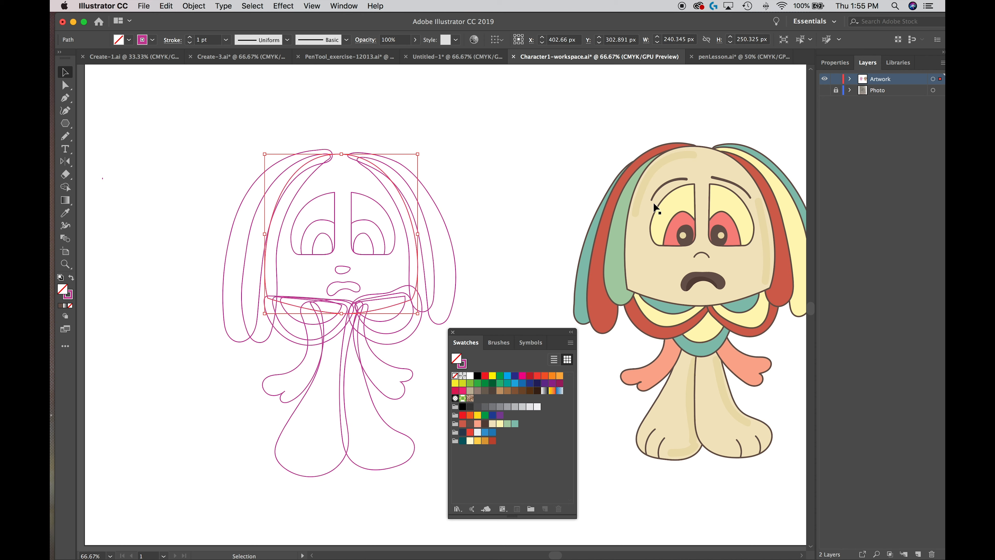
click(493, 425)
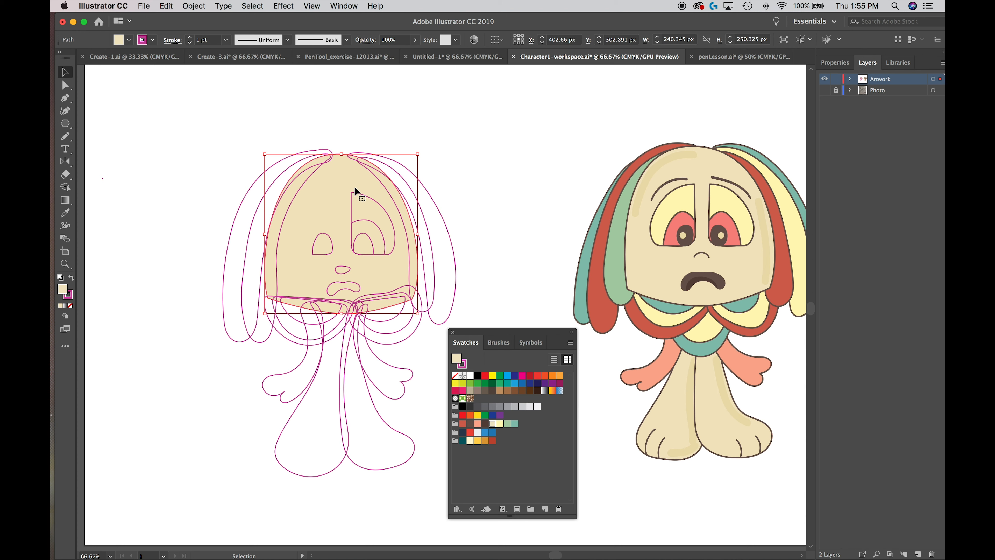
click(171, 177)
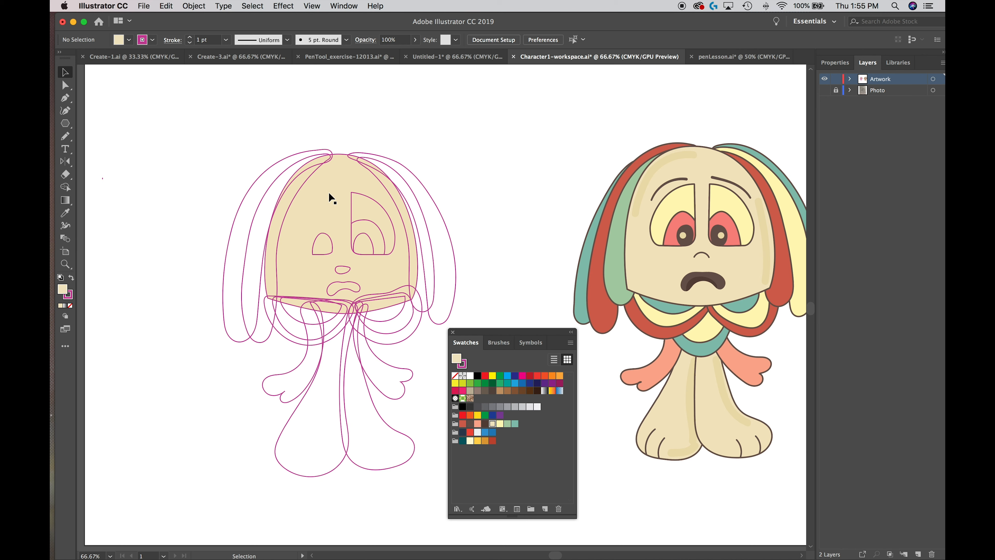
Send the beige head shape to the back, behind the eyes and other outlines, and move the Swatches clear of the outlined character.
click(339, 179)
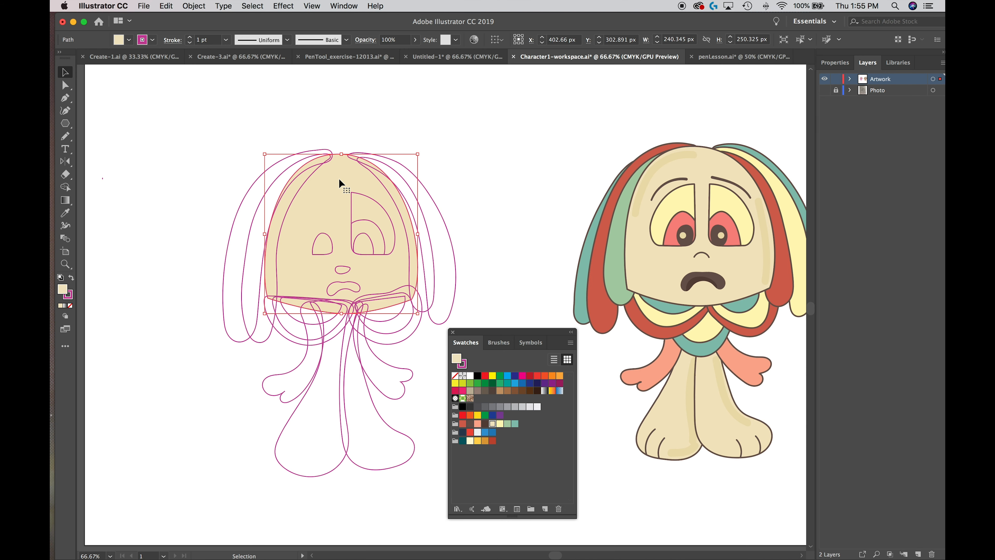
click(195, 6)
mouse_move(273, 31)
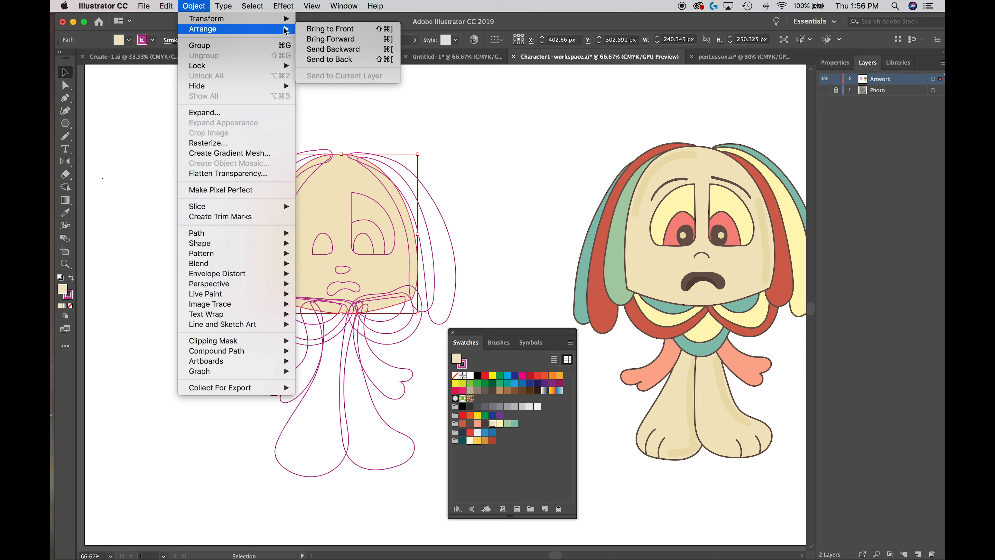
click(310, 60)
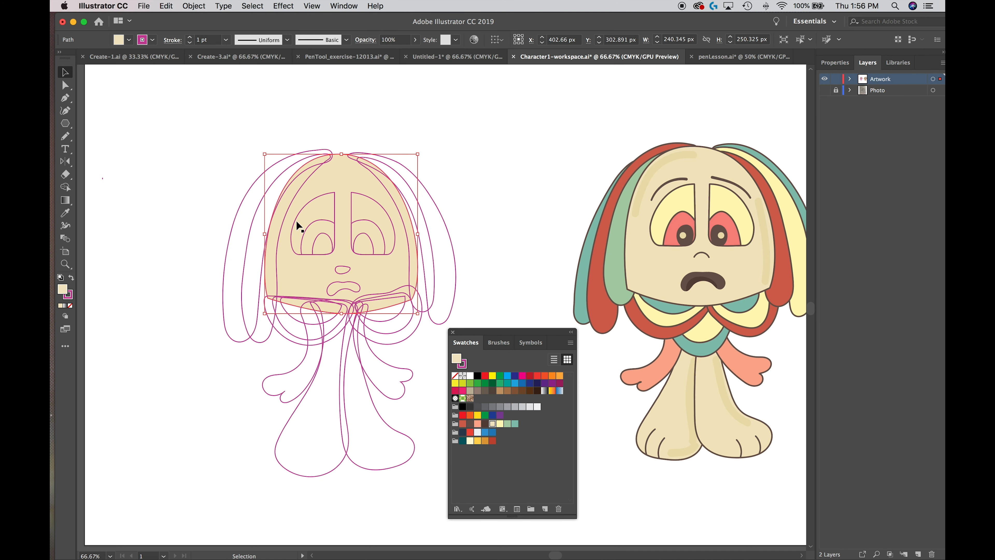
click(331, 122)
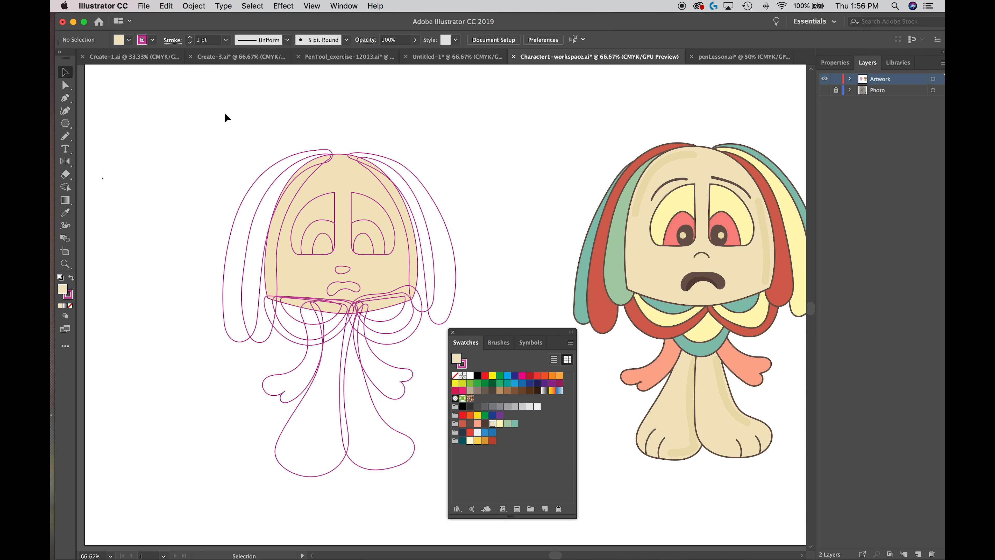
drag(494, 332, 685, 161)
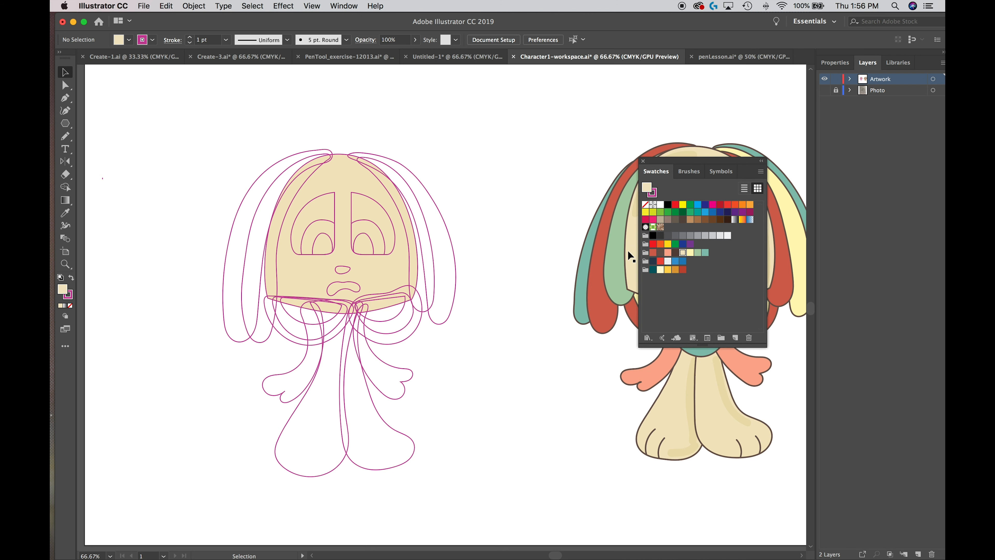
Draw a small rectangle about 52 by 47 px in the blank space between the two characters.
click(64, 125)
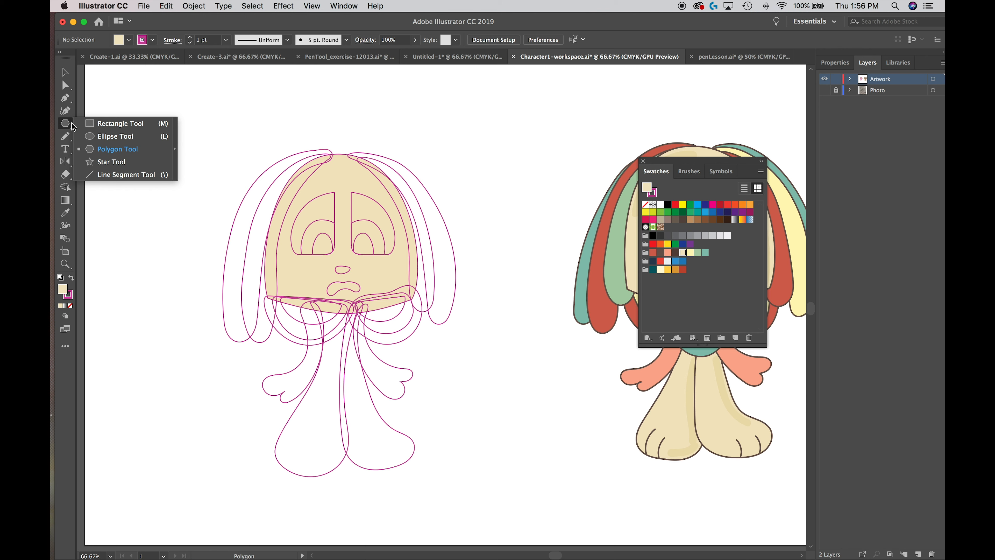
click(94, 127)
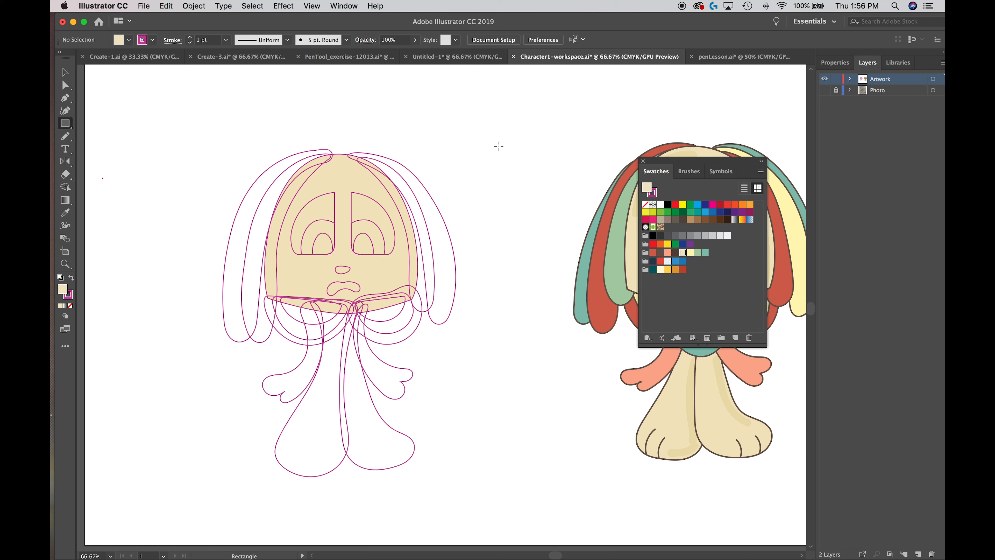
drag(491, 117, 525, 148)
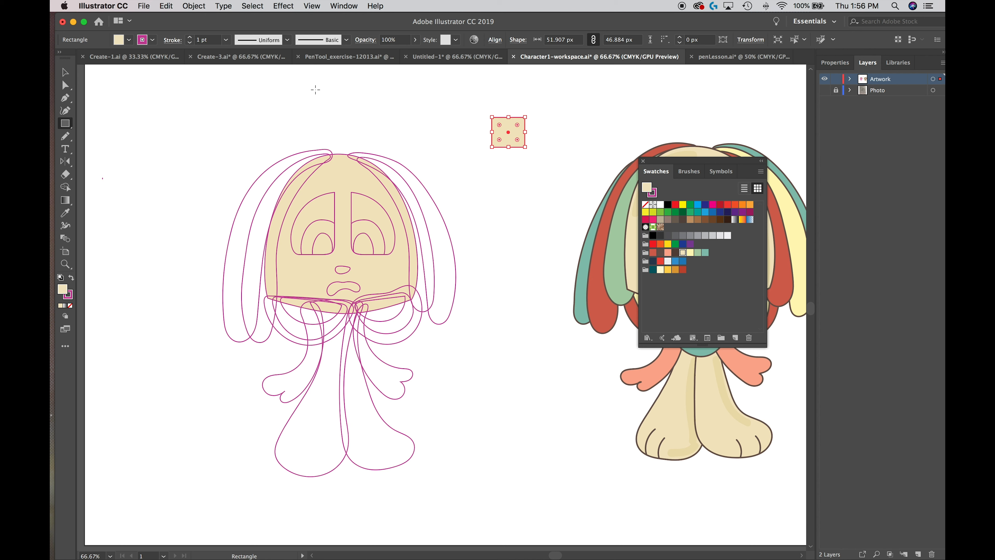
Copy the rectangle straight below itself and repeat the duplication to build a column of eight evenly spaced rectangles.
click(65, 72)
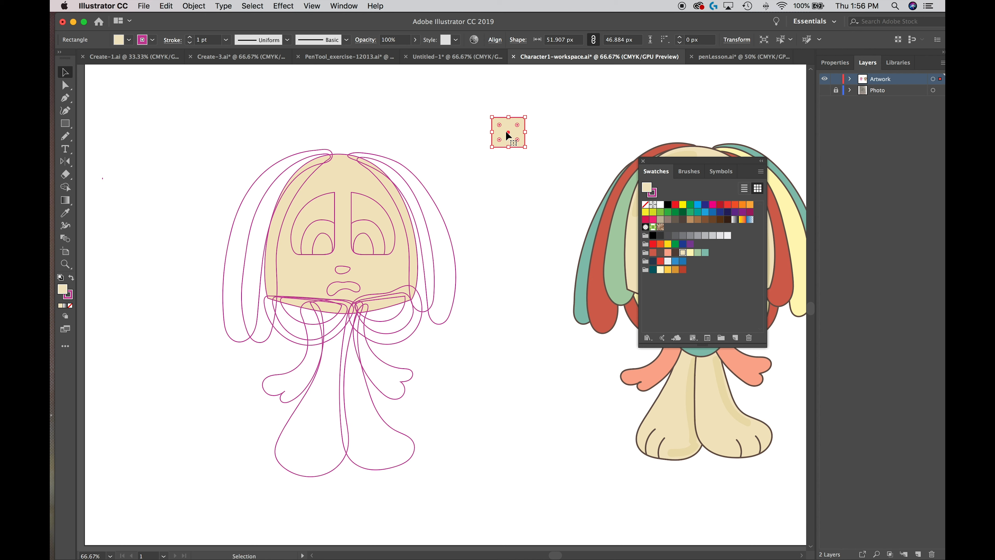
drag(507, 131, 509, 170)
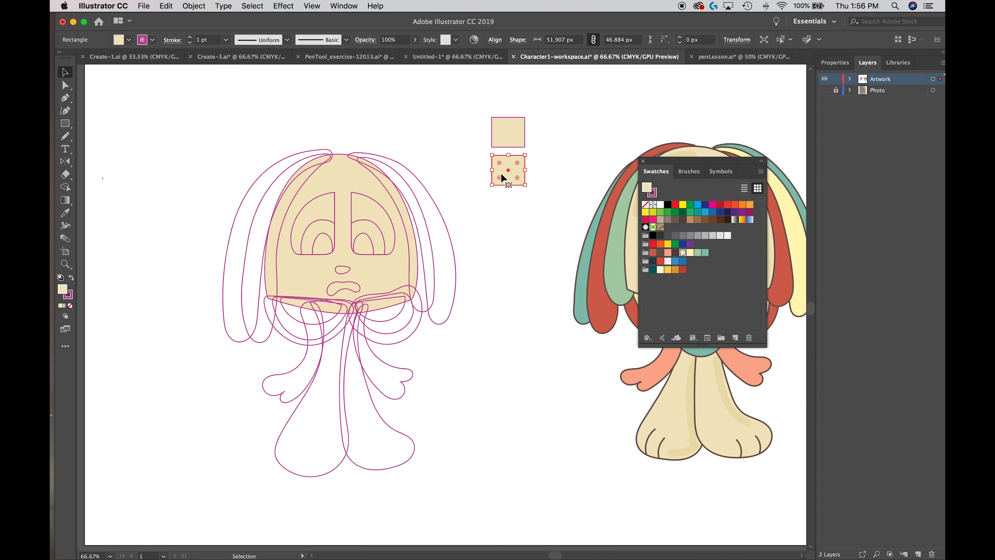
key(super+d)
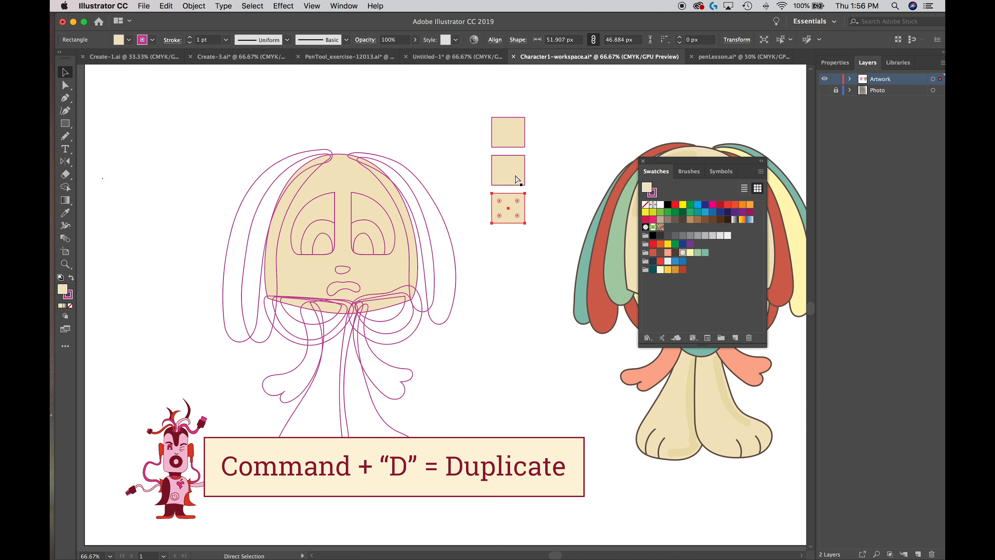
key(super+d)
key(super+d)
key(super+d)
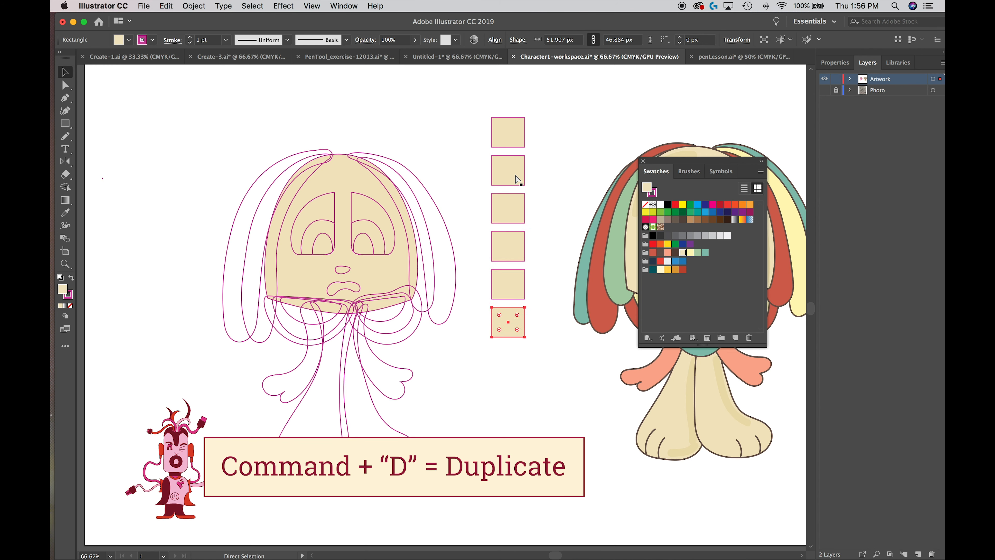
key(super+d)
key(super+d)
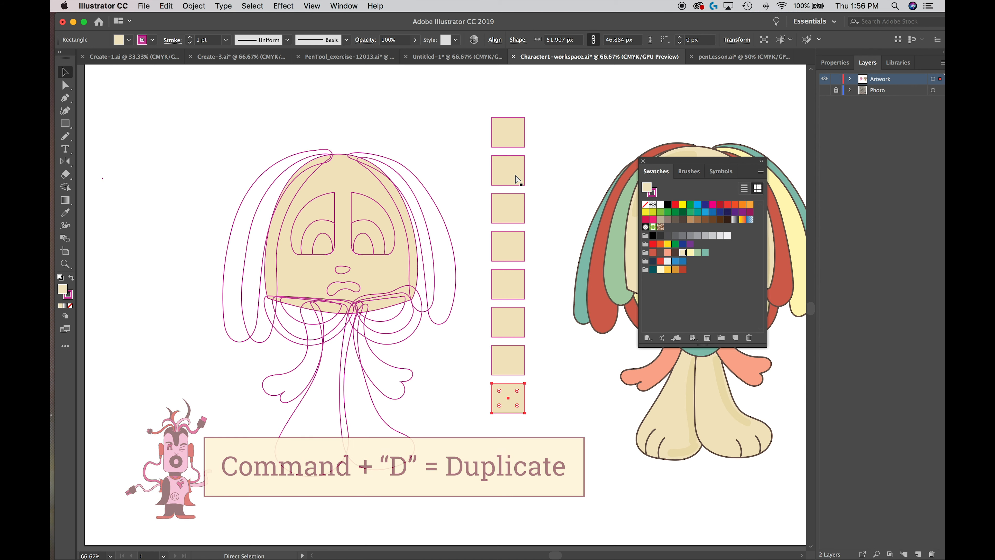
click(548, 138)
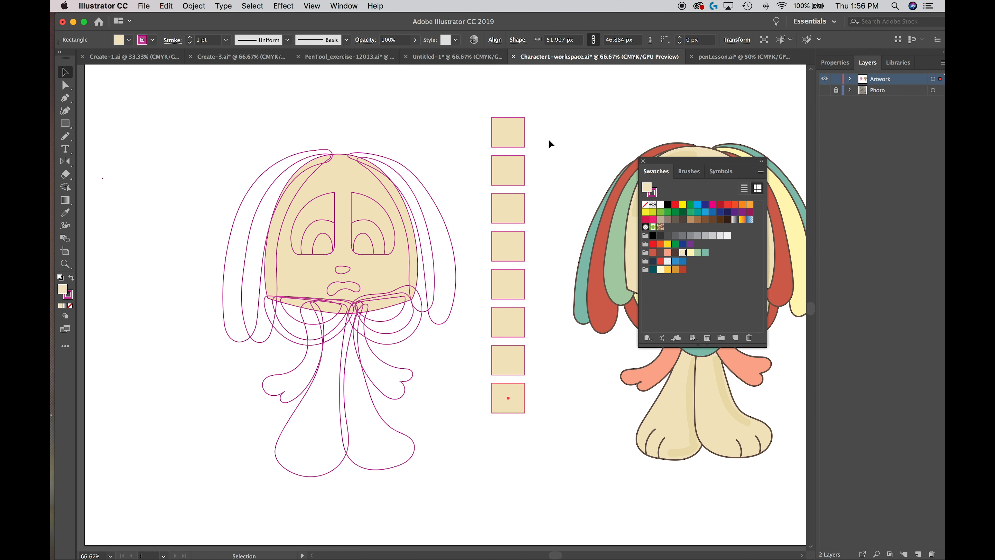
Fill the upper four rectangles, from the top, with the red, medium brown, salmon and dark brown swatches of the character's color group.
click(517, 142)
click(653, 252)
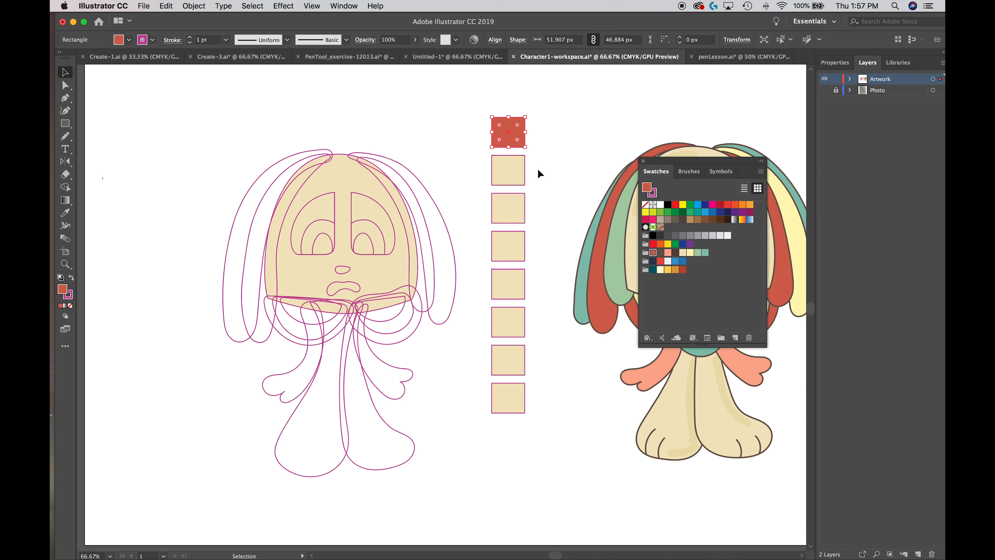
click(506, 171)
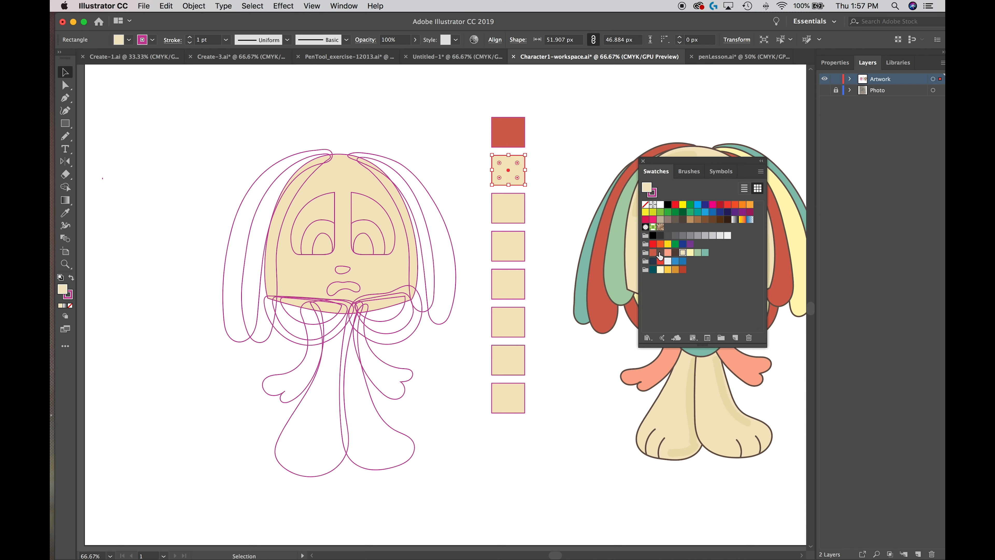
click(660, 255)
click(535, 205)
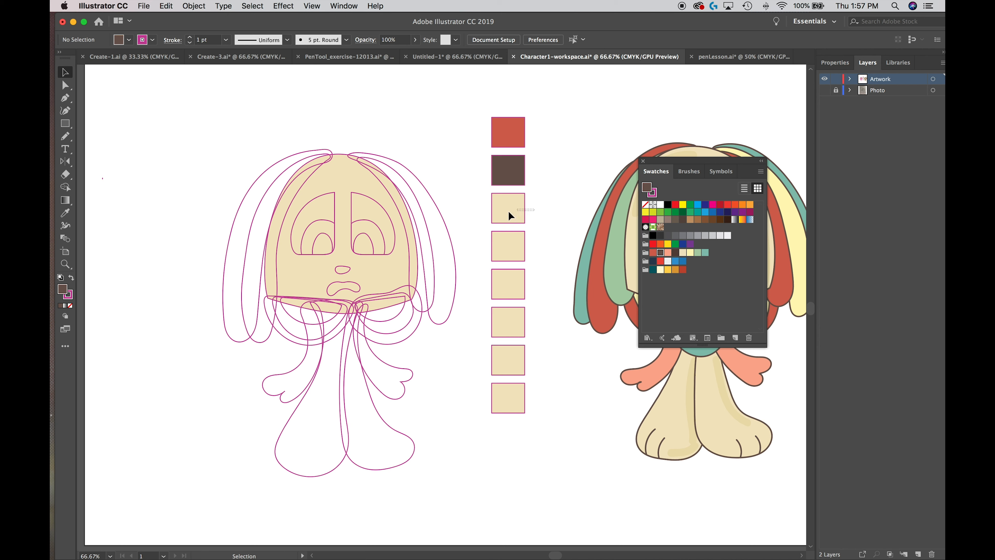
click(517, 211)
click(668, 252)
click(517, 247)
click(675, 253)
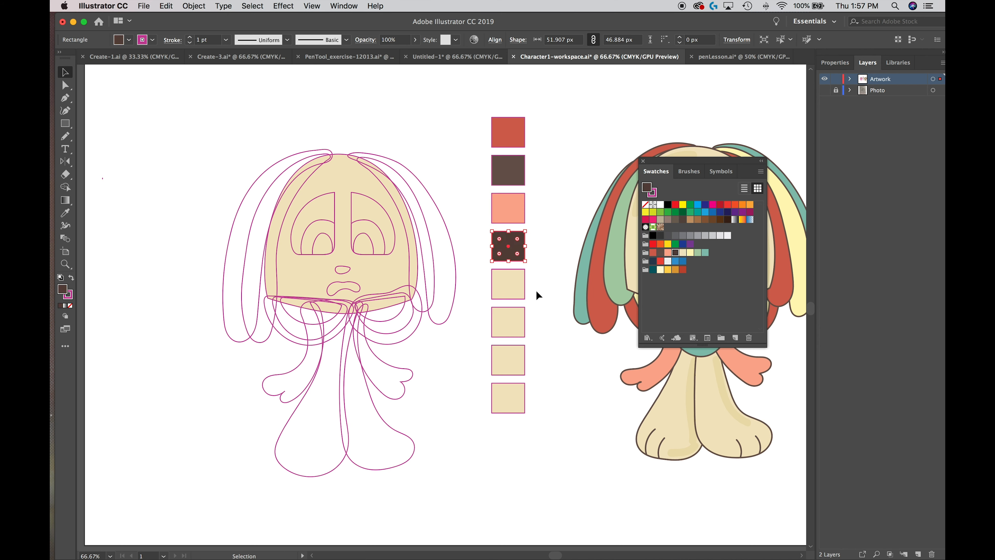
Keep the fifth rectangle beige and fill the lowest three with the group's pale yellow, light green and teal swatches.
click(521, 285)
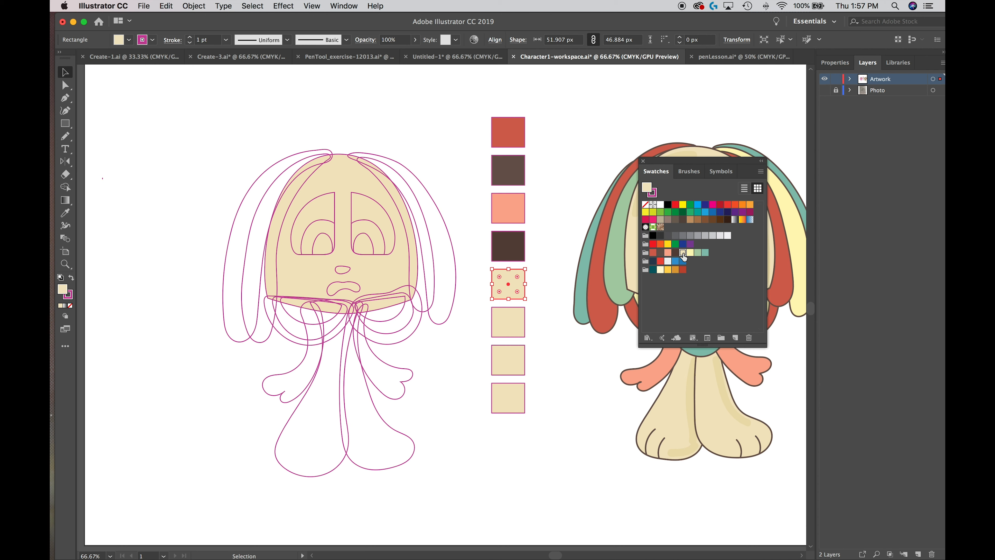
click(514, 318)
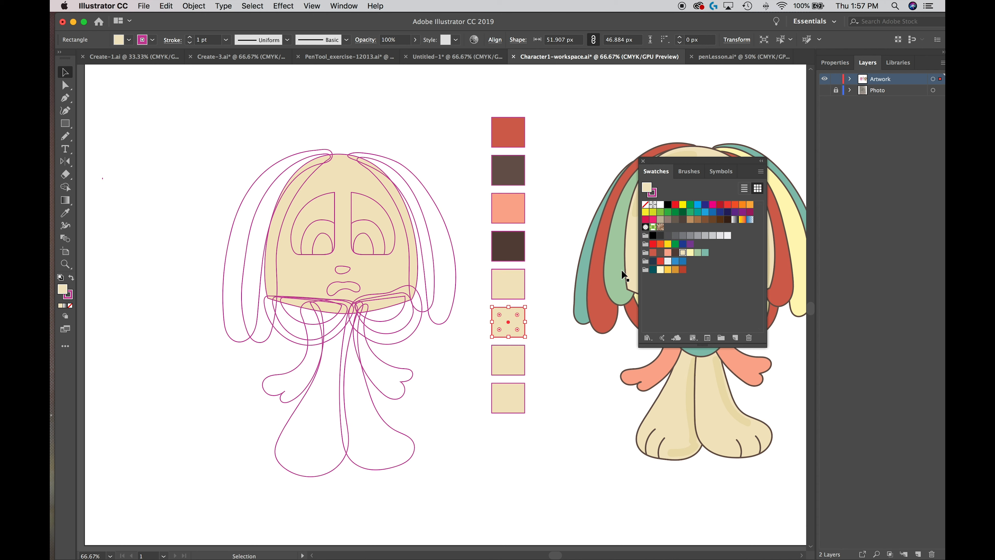
click(690, 253)
click(505, 357)
click(697, 253)
drag(548, 399, 481, 407)
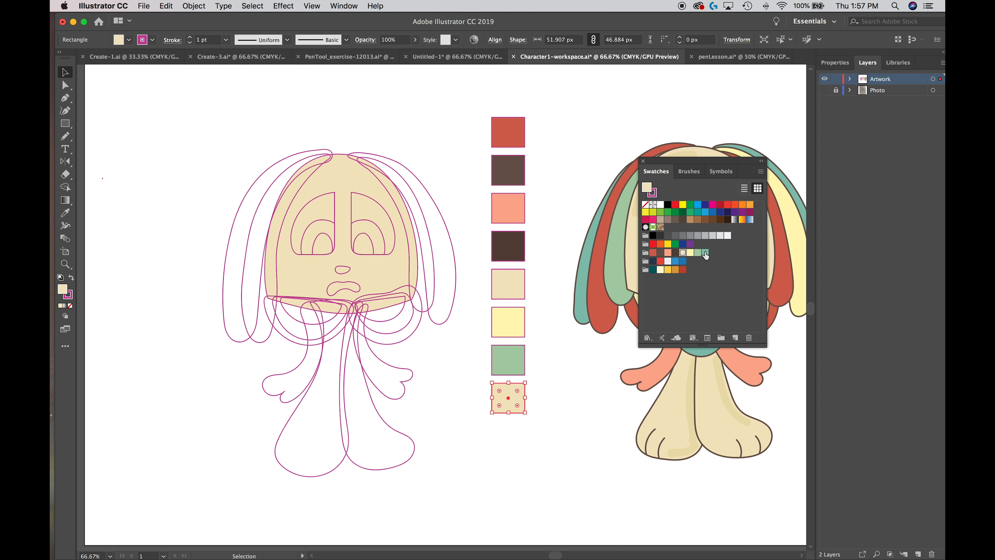
click(705, 253)
click(435, 155)
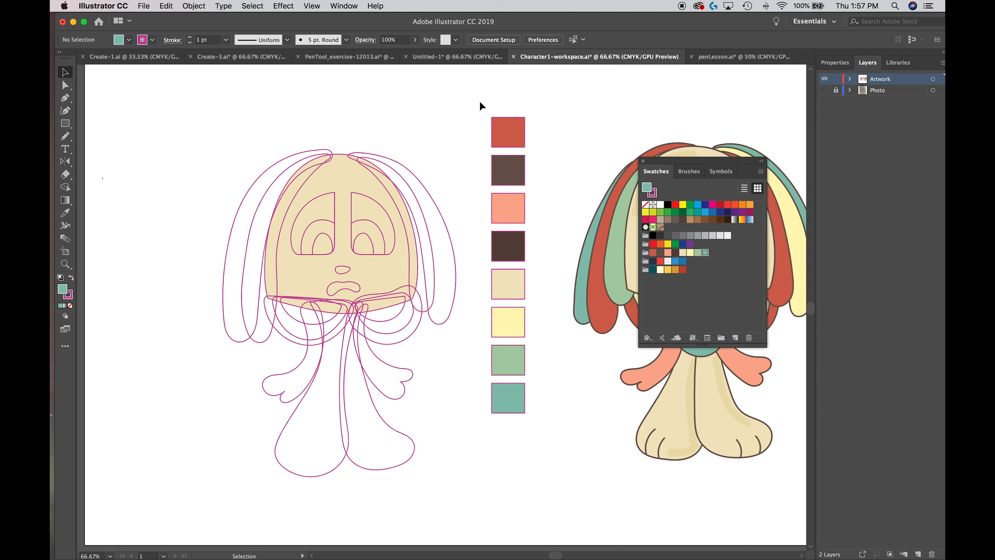
Apply the dark brown swatch from the character's color group as the stroke of all eight rectangles.
drag(483, 97, 539, 452)
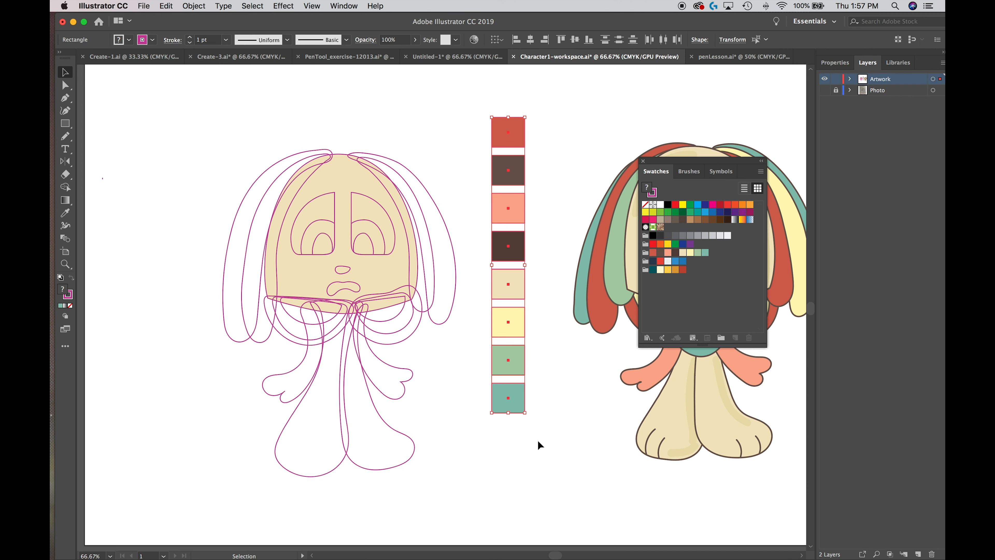
click(72, 299)
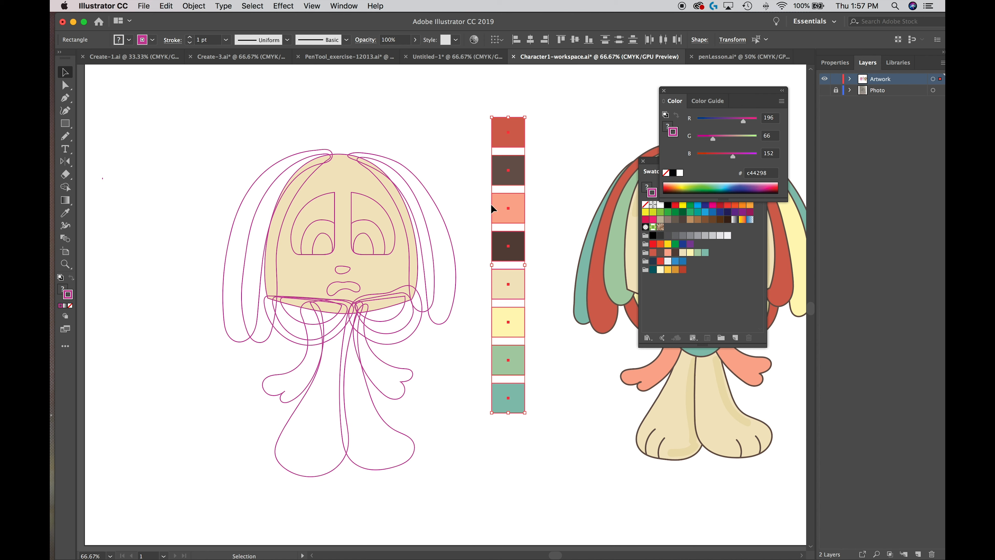
click(675, 254)
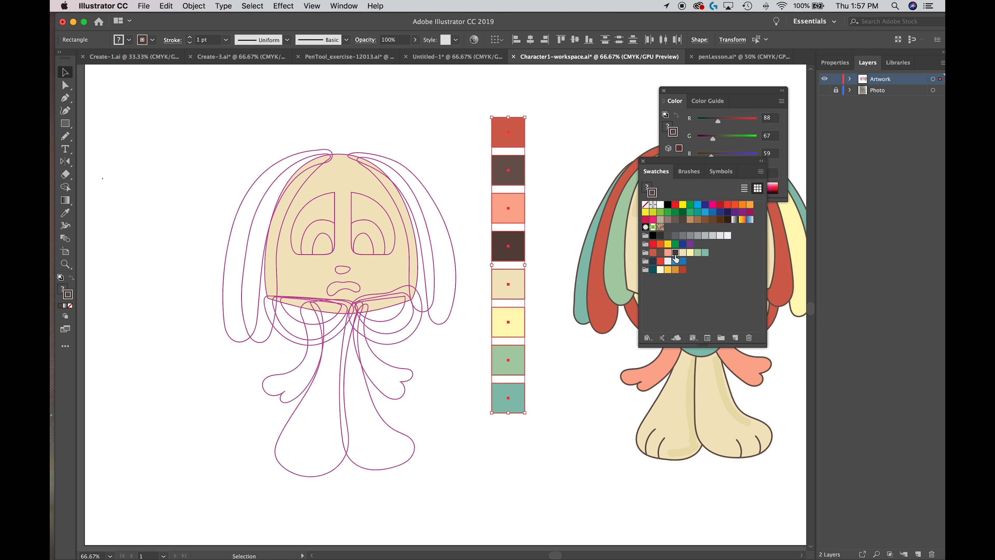
click(608, 420)
Check the outline color of the reference character's leg and set the stroke of all eight rectangles to the matching medium brown swatch.
click(668, 401)
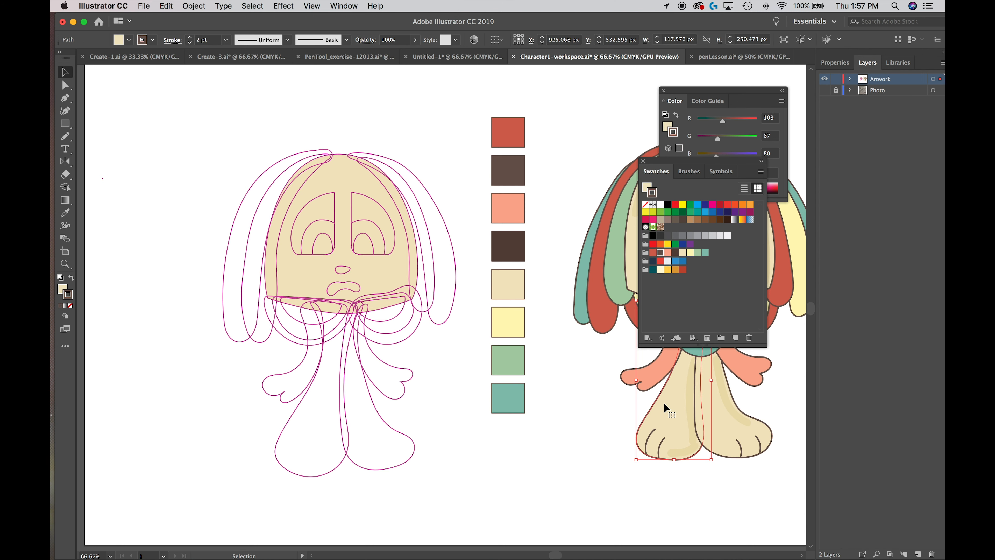
click(605, 409)
drag(477, 104, 540, 421)
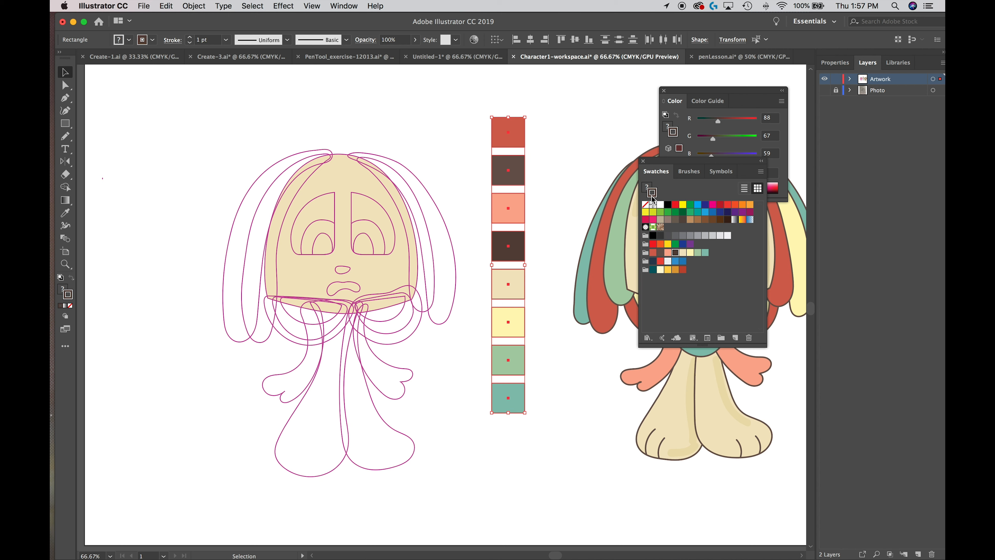
click(661, 252)
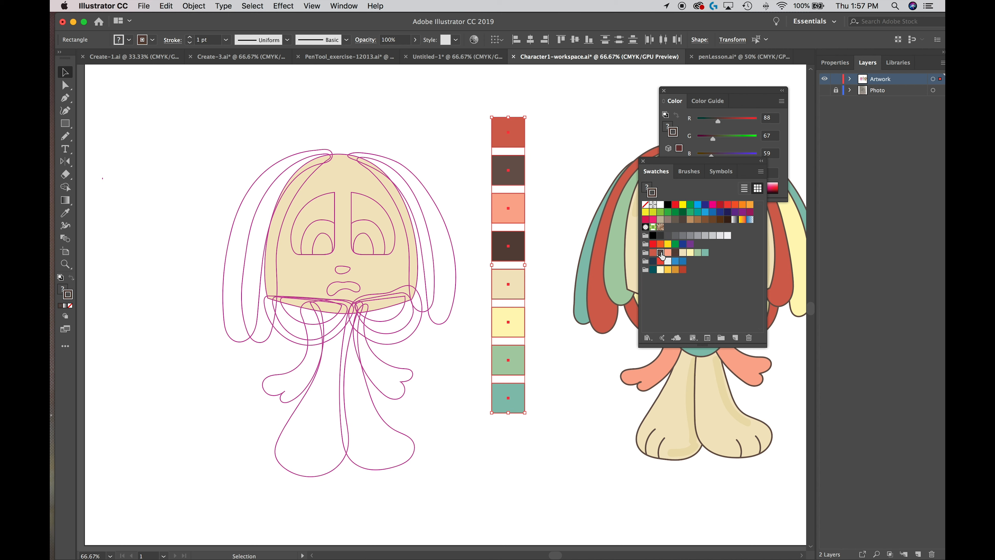
click(562, 179)
Set the stroke of the whole outlined character to medium brown #6c5750, moving the Swatches clear of the reference character's face.
drag(206, 116, 453, 480)
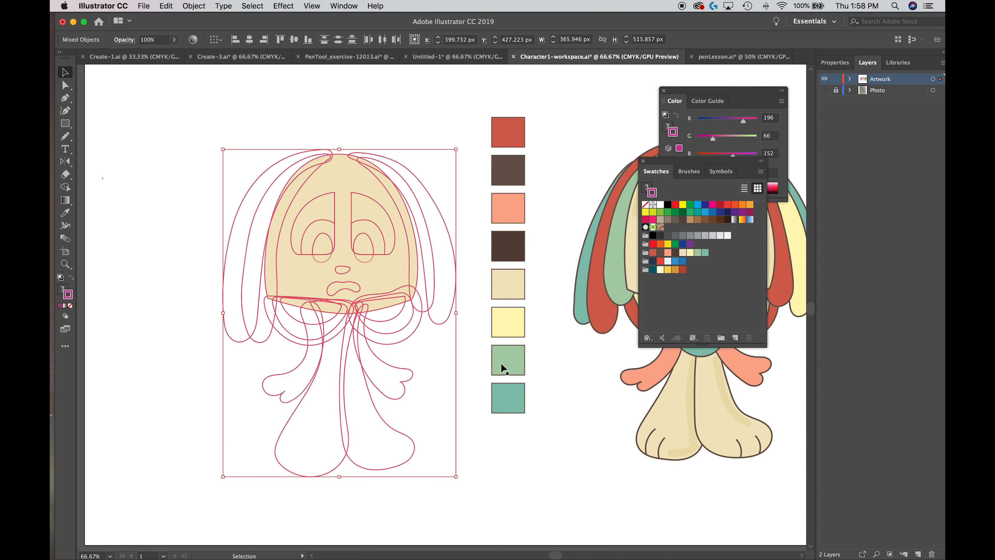
drag(671, 159, 642, 349)
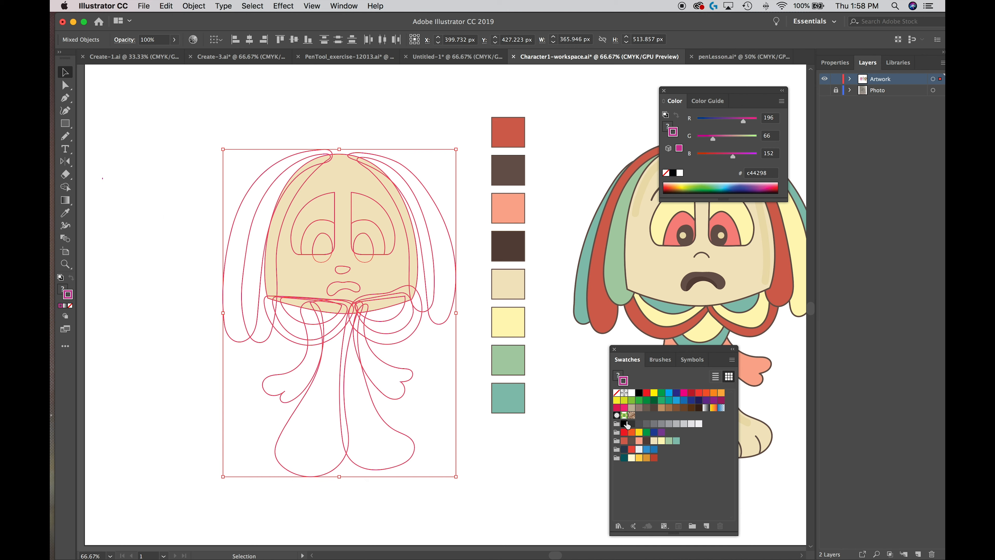
click(631, 442)
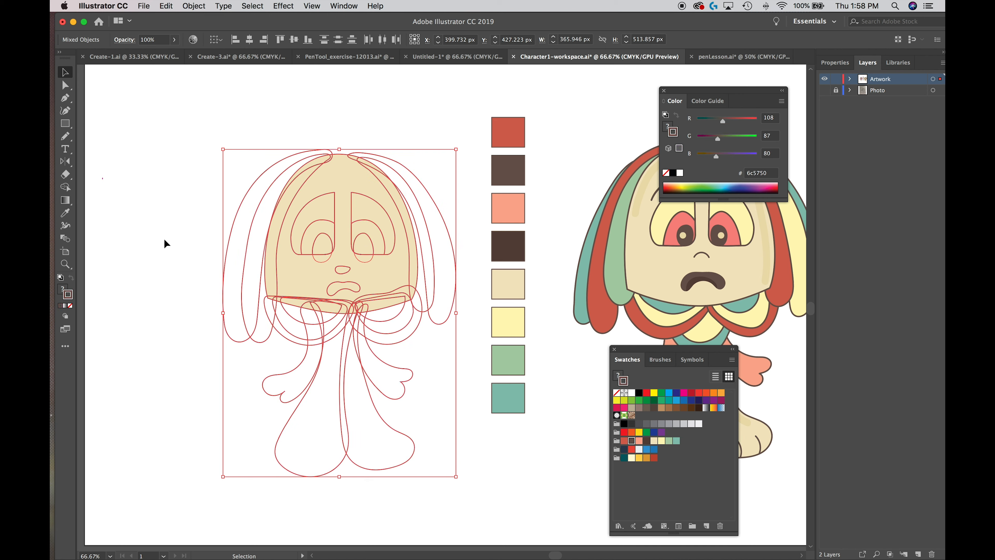
click(157, 238)
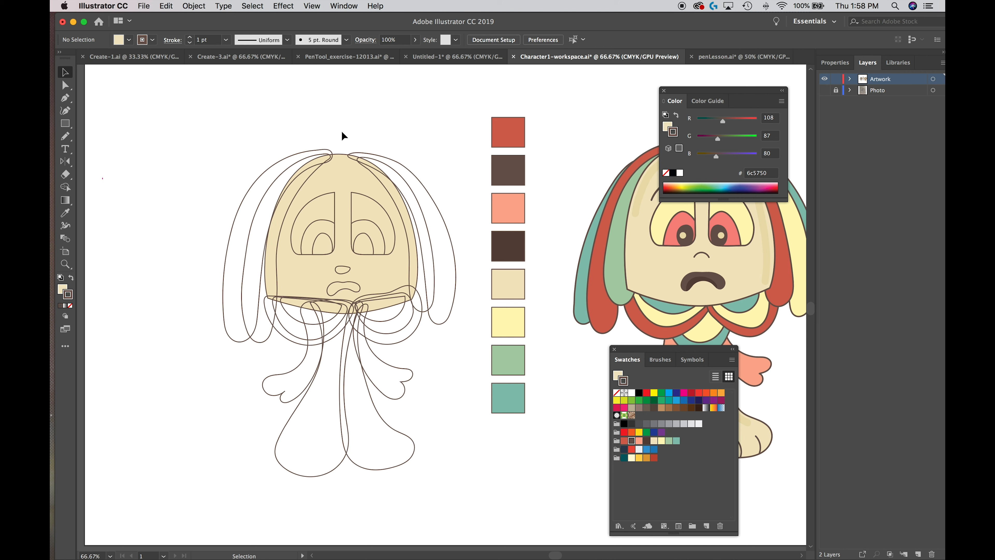
Fill the outermost ear shape on each side of the outlined character with teal sampled by the Eyedropper from the rectangle column.
key(i)
key(super)
drag(432, 212, 432, 212)
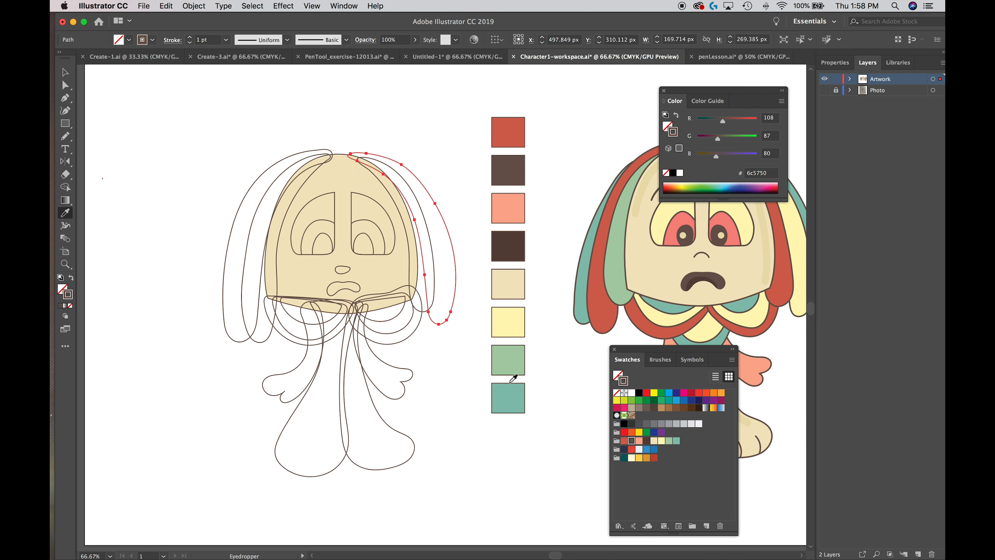
click(510, 397)
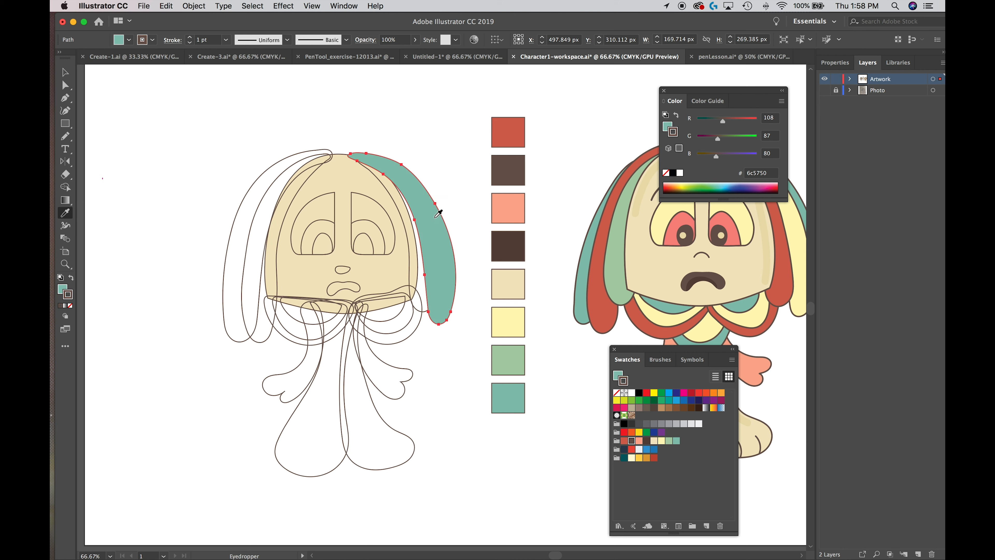
key(super)
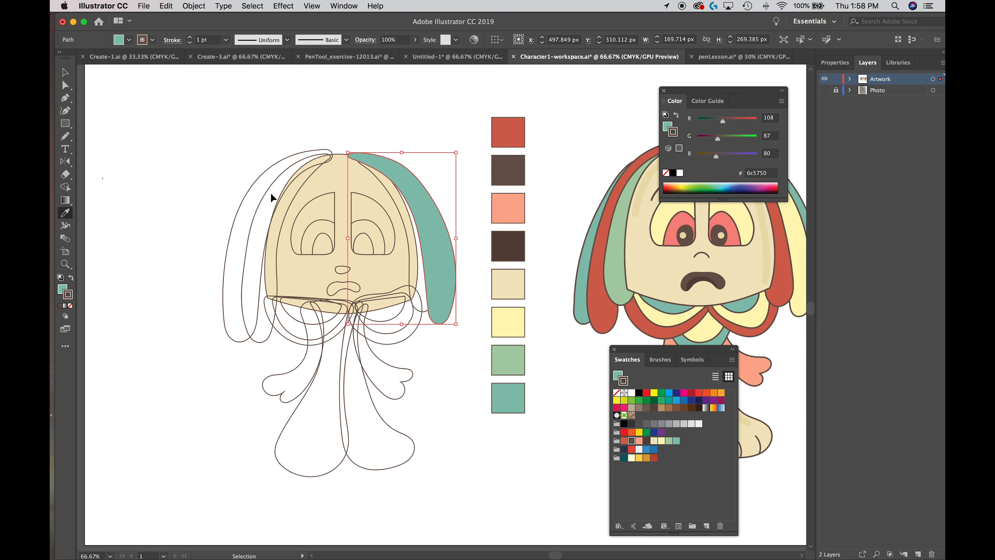
super+click(235, 213)
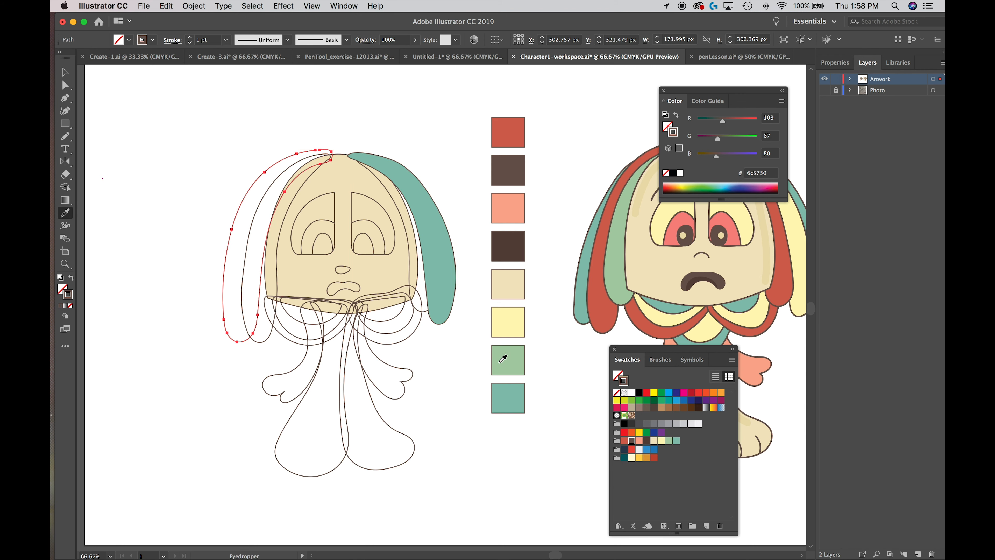
click(509, 397)
Fill the inner ear shape beside the left-hand teal ear with red sampled from the top rectangle.
key(super)
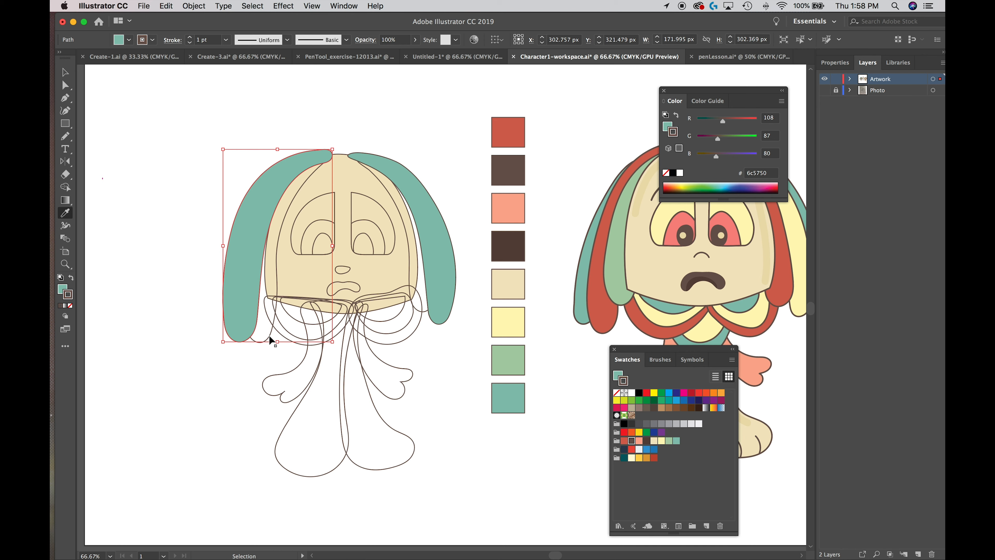
super+click(268, 334)
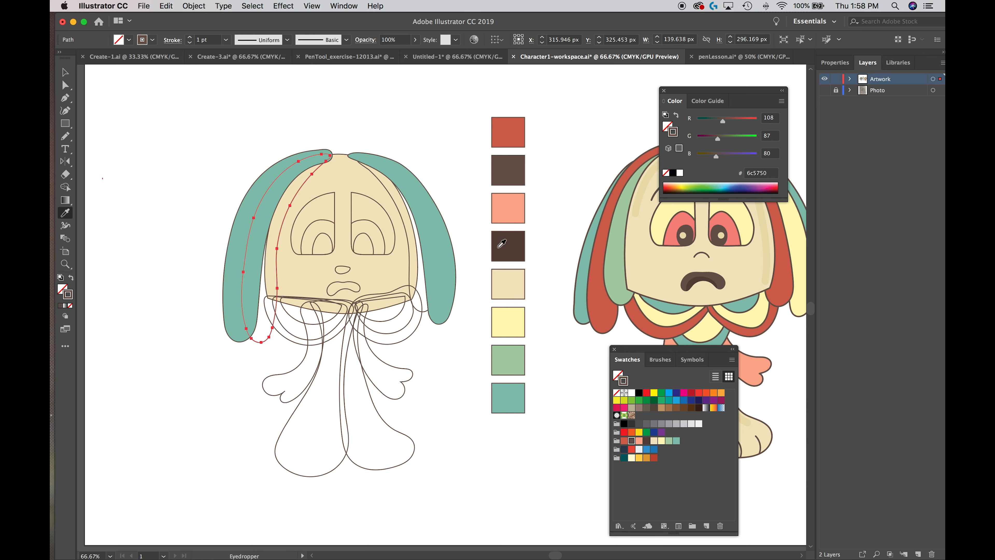
click(507, 125)
Fill the inner ear shape beside the right-hand teal ear with light green sampled from the rectangle column, and deselect it.
key(super)
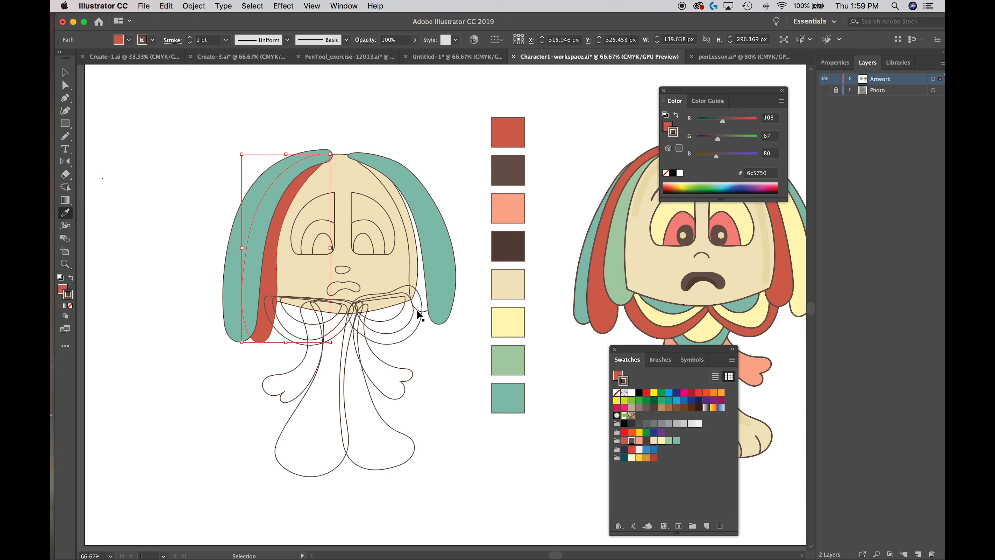
super+click(425, 312)
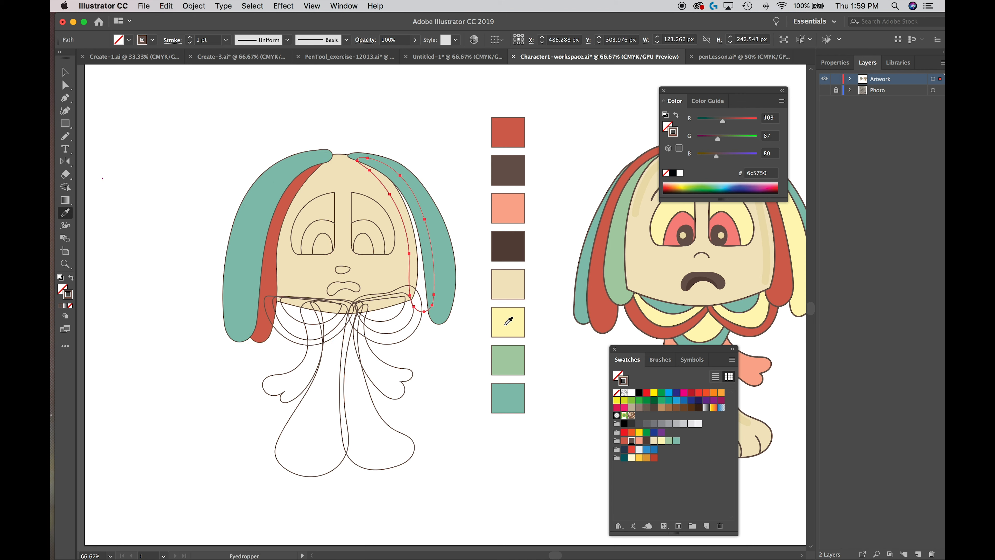
click(513, 365)
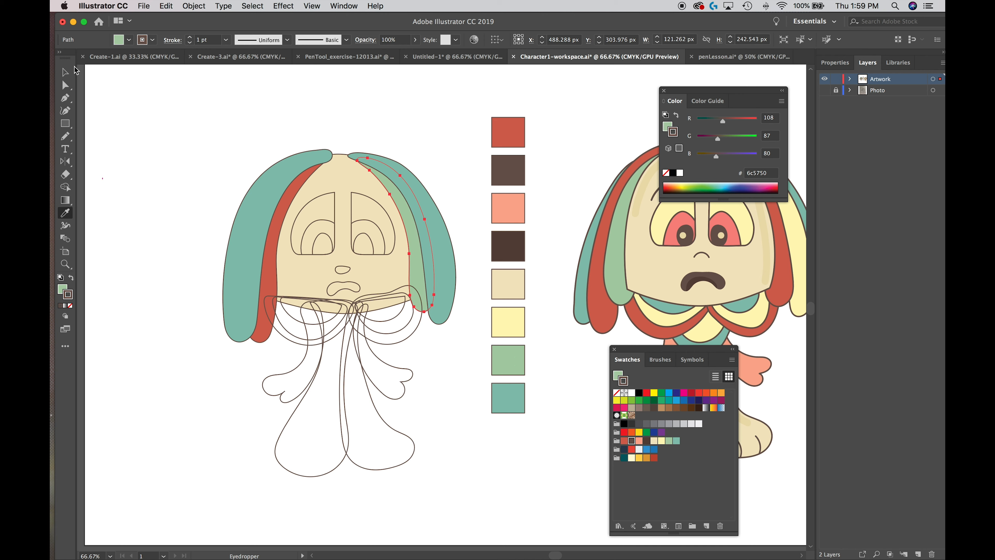
click(65, 72)
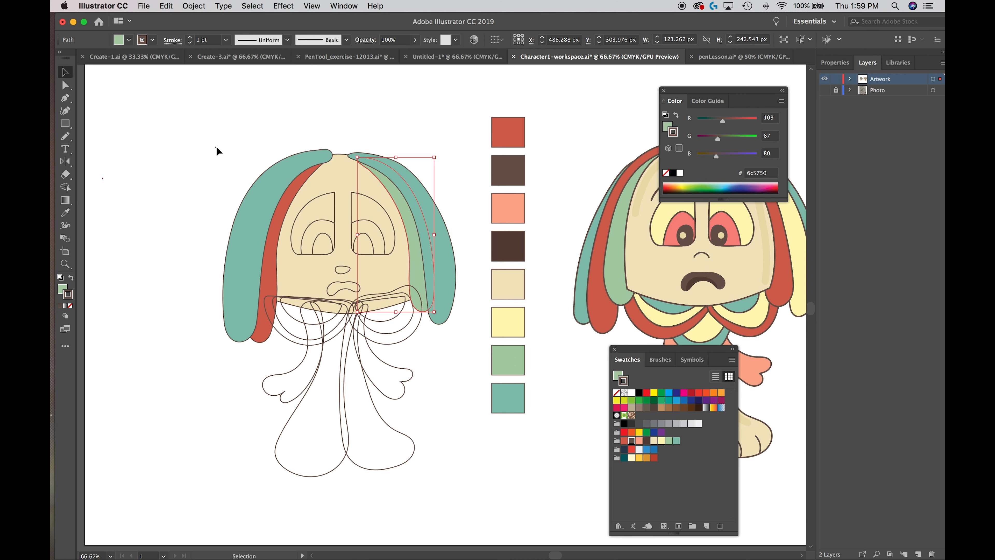
click(226, 154)
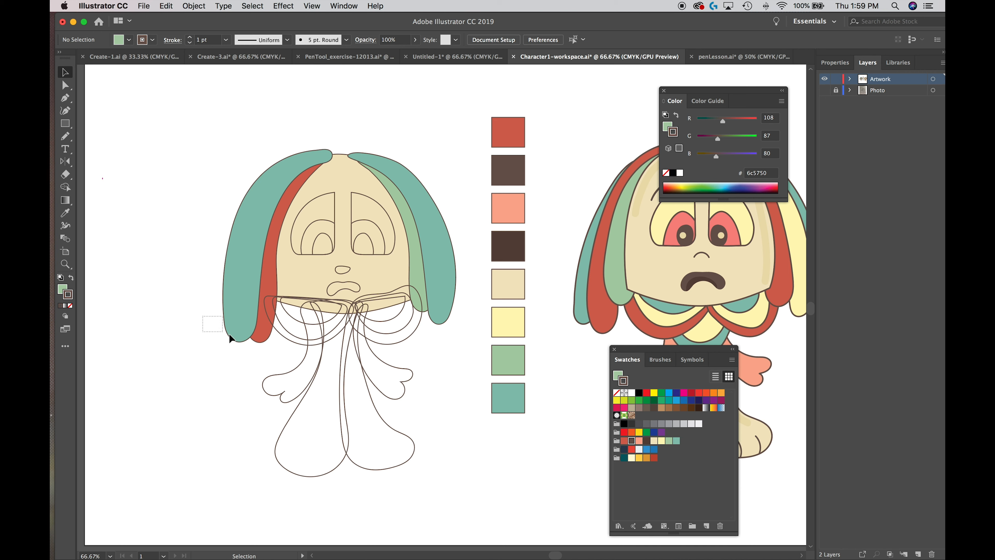
Send the teal and red left-hand ear shapes together to the back of the stacking order, behind the head.
drag(248, 341, 257, 346)
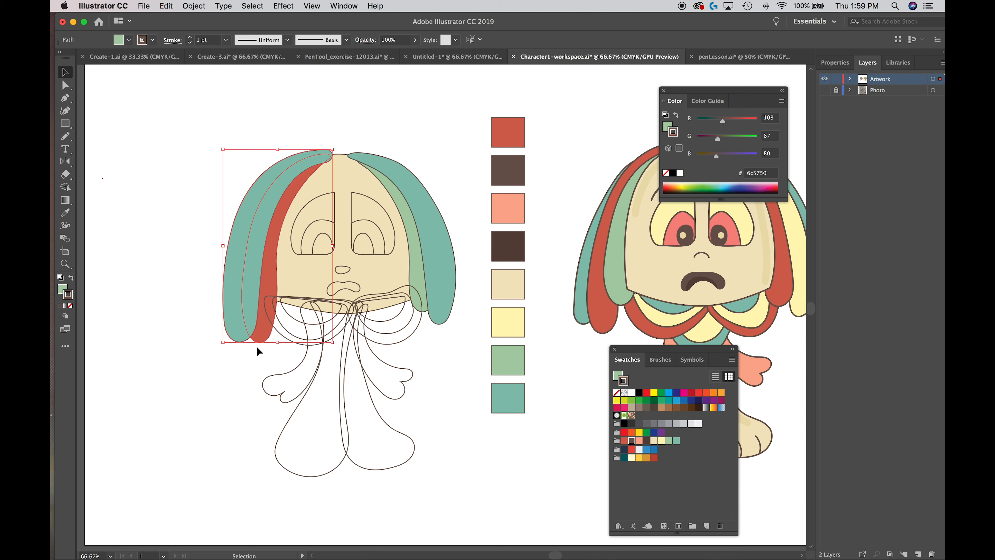
click(193, 6)
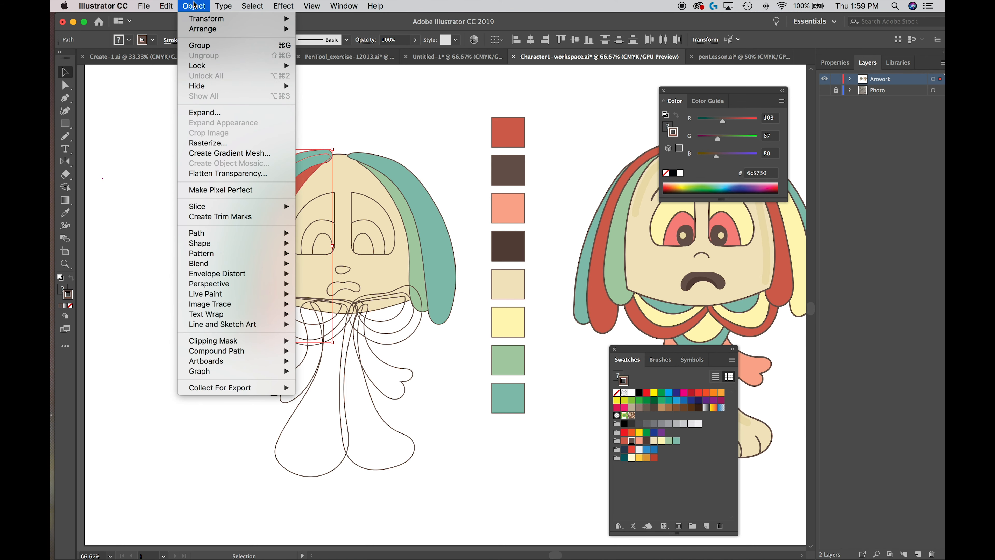
mouse_move(206, 30)
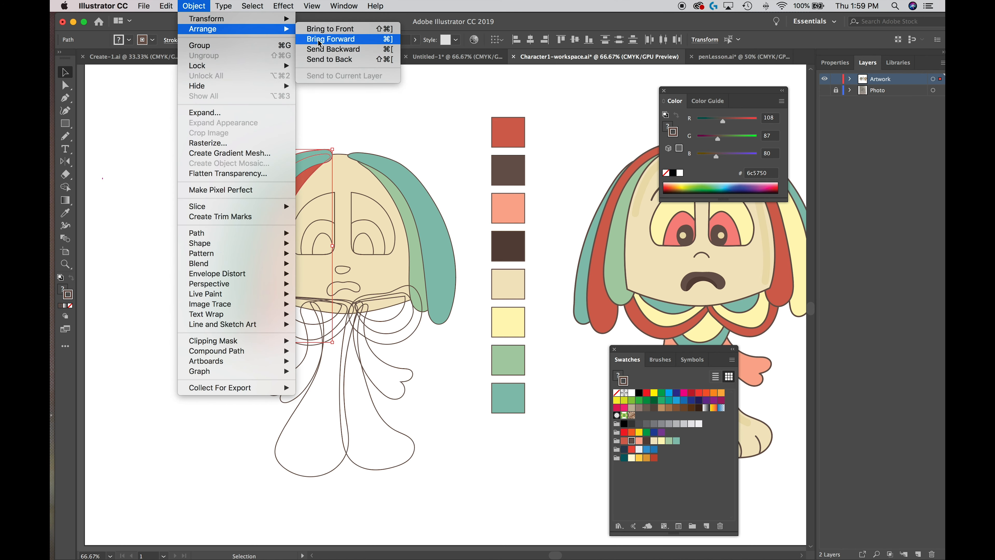
click(327, 62)
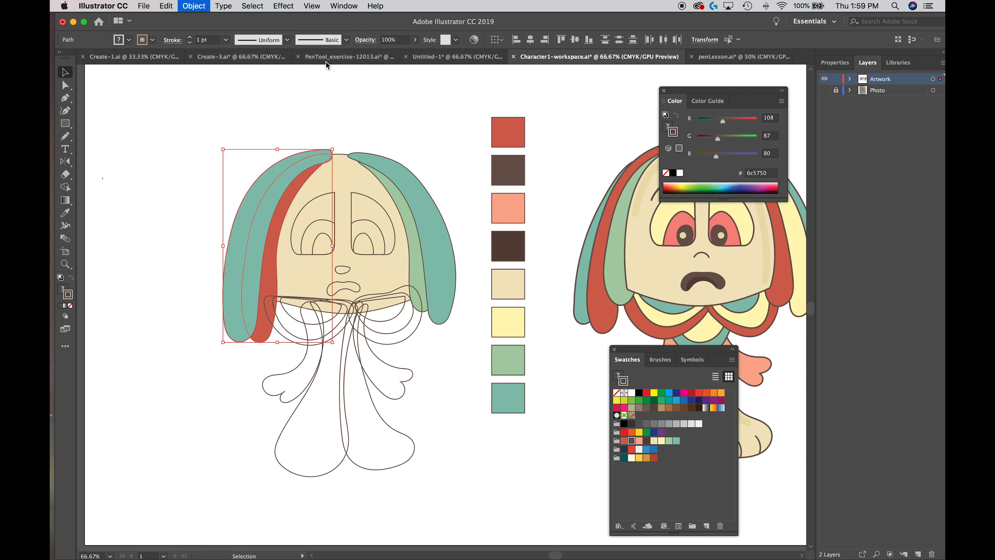
click(436, 150)
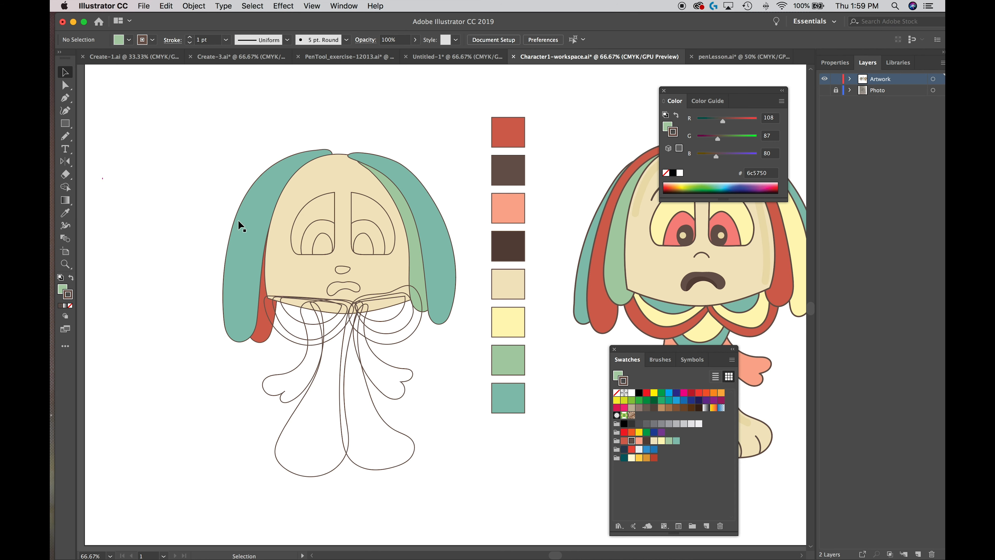
Send the teal and green right-hand ear shapes together to the back, behind the head.
click(434, 220)
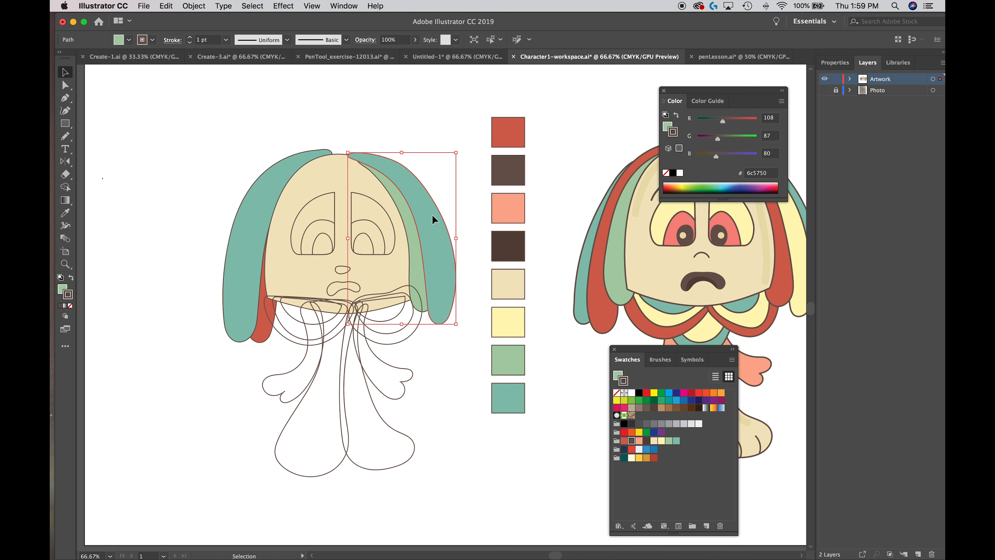
shift+click(407, 224)
key(super)
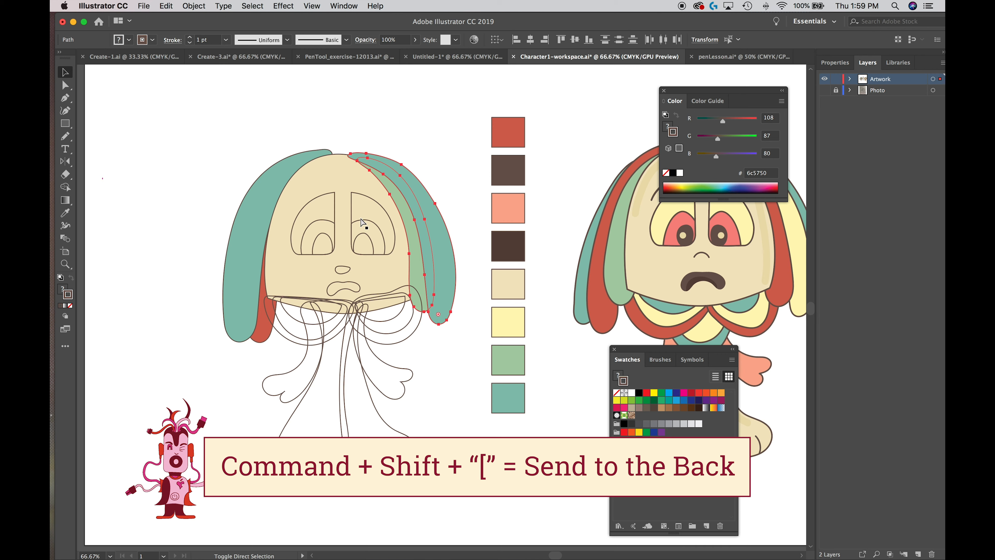
key(super+shift+bracketleft)
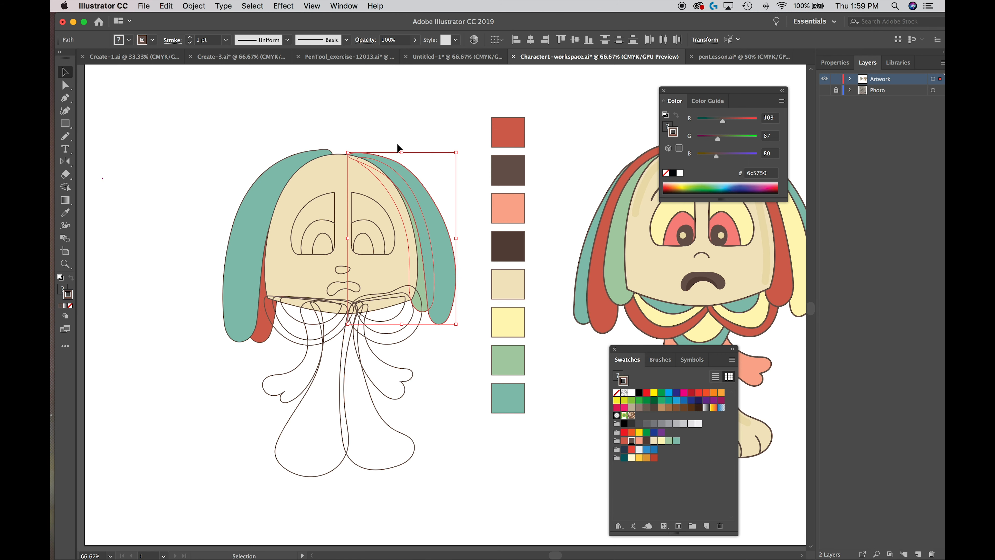
click(421, 145)
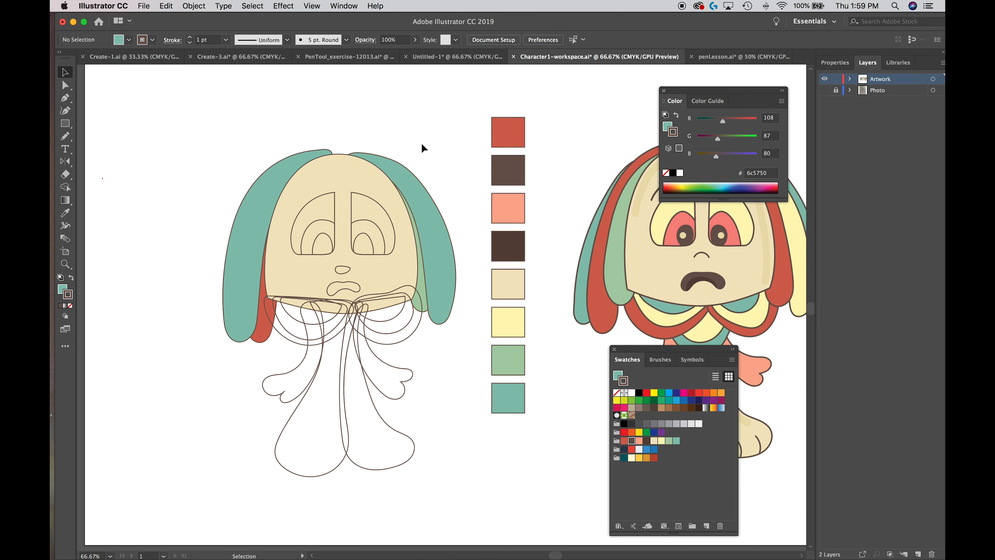
Send only the right-hand teal ear to the back so it sits behind the light green ear shape.
click(426, 202)
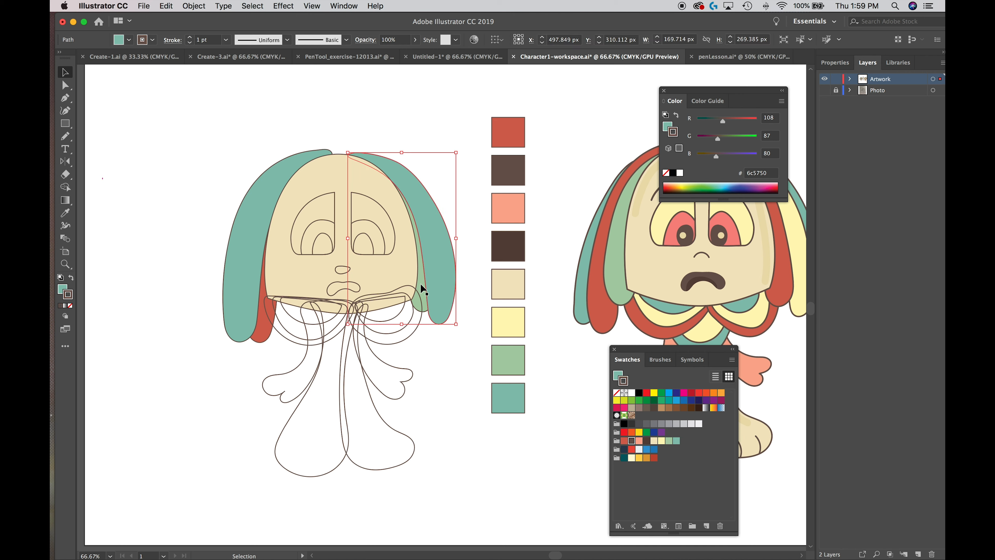
key(a)
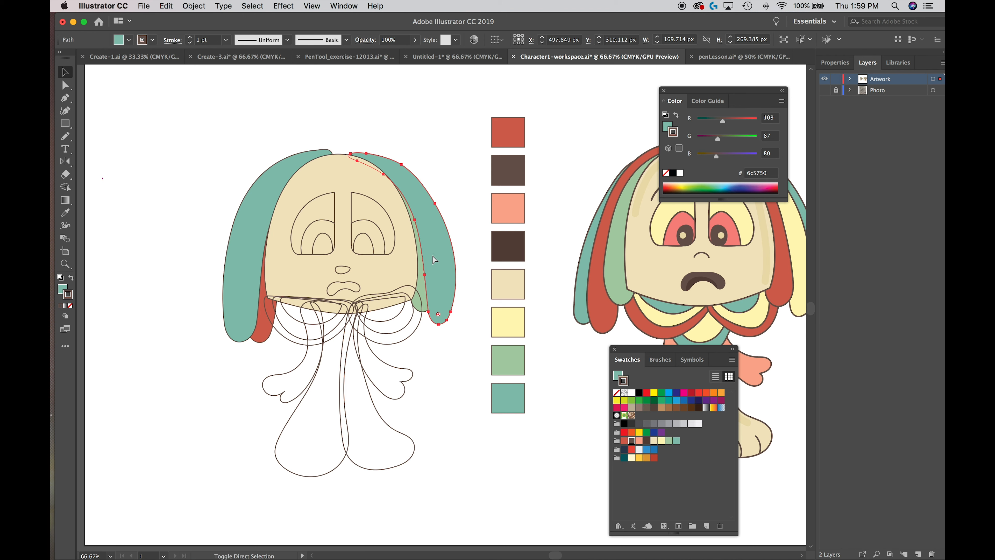
key(shift+super+[)
key(v)
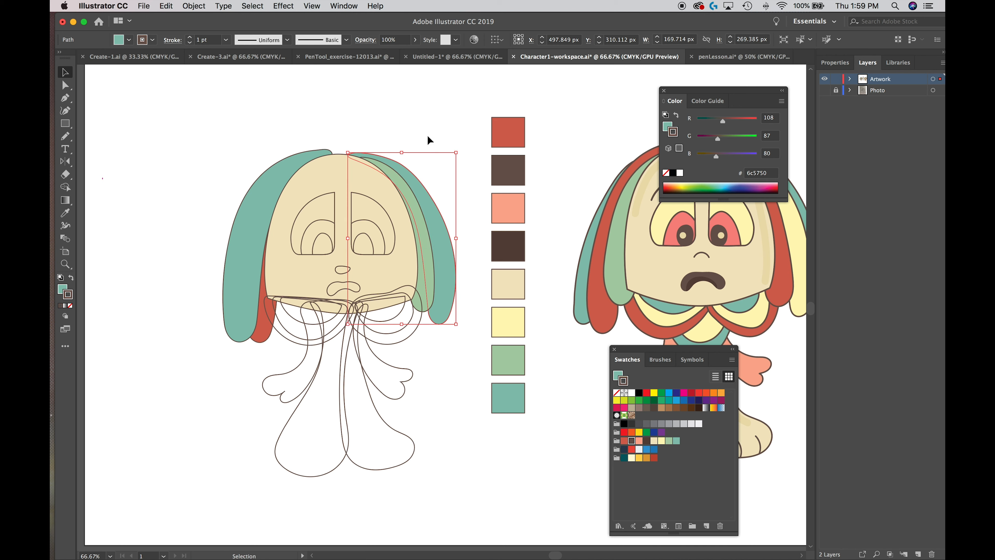
click(428, 140)
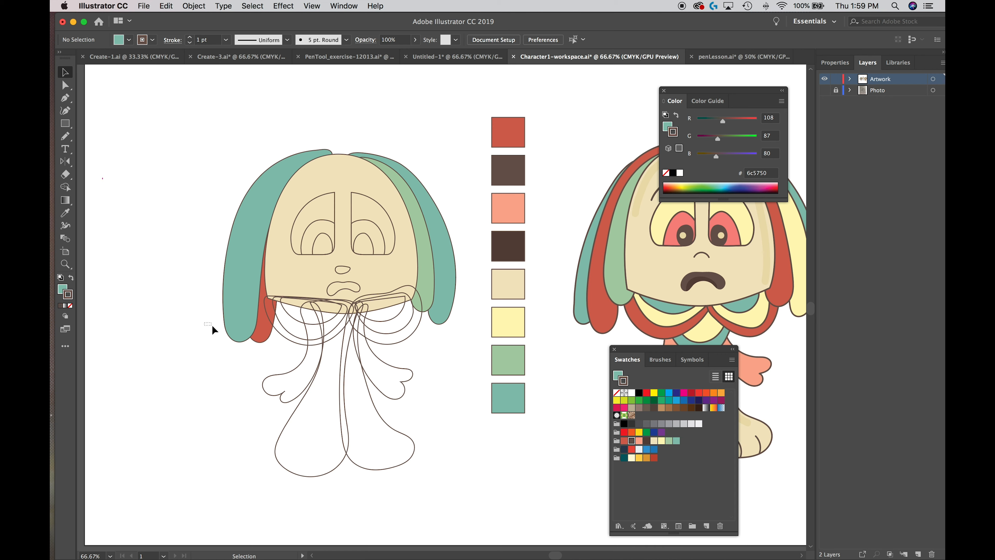
Send the left-hand teal ear backward so it sits behind the red ear shape.
drag(230, 335, 231, 333)
key(super)
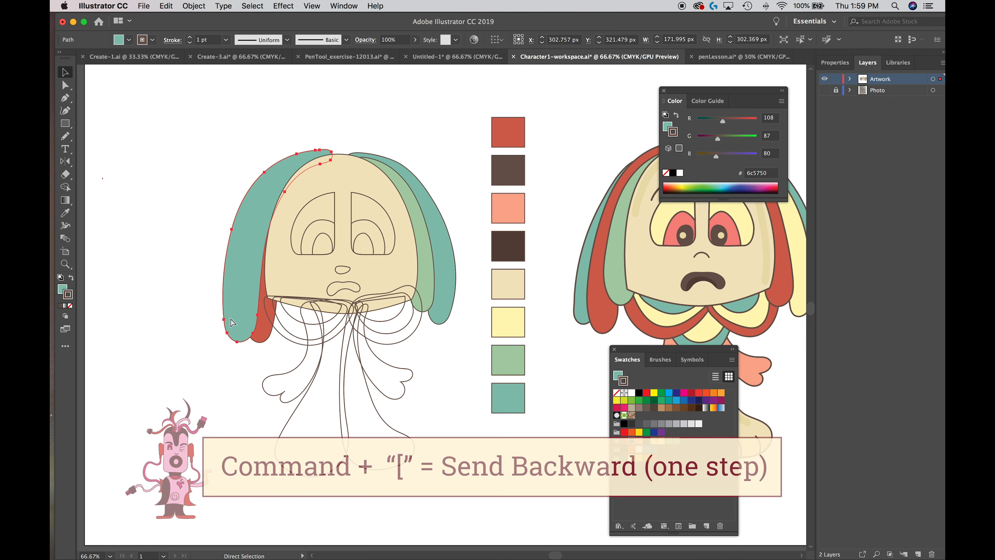
key(super+bracketleft)
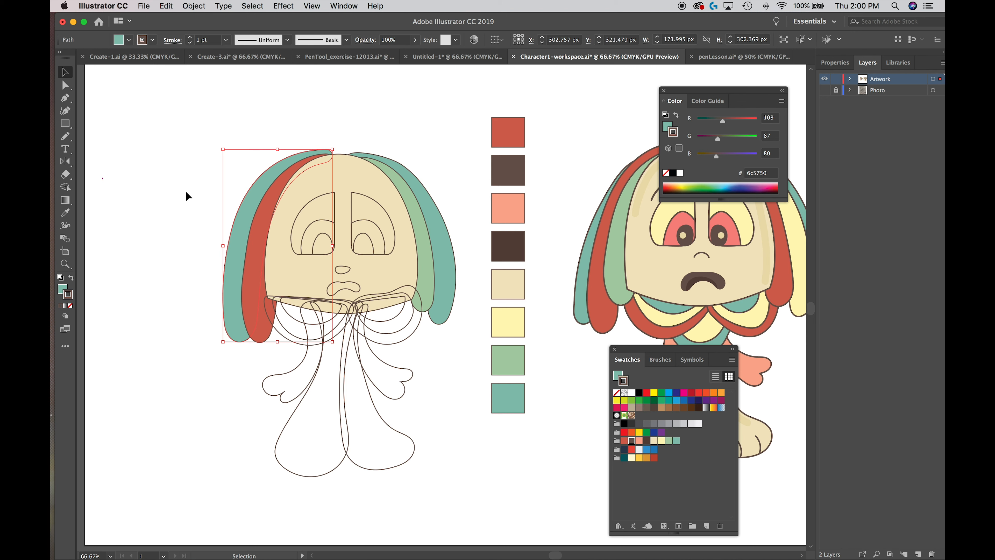
click(163, 188)
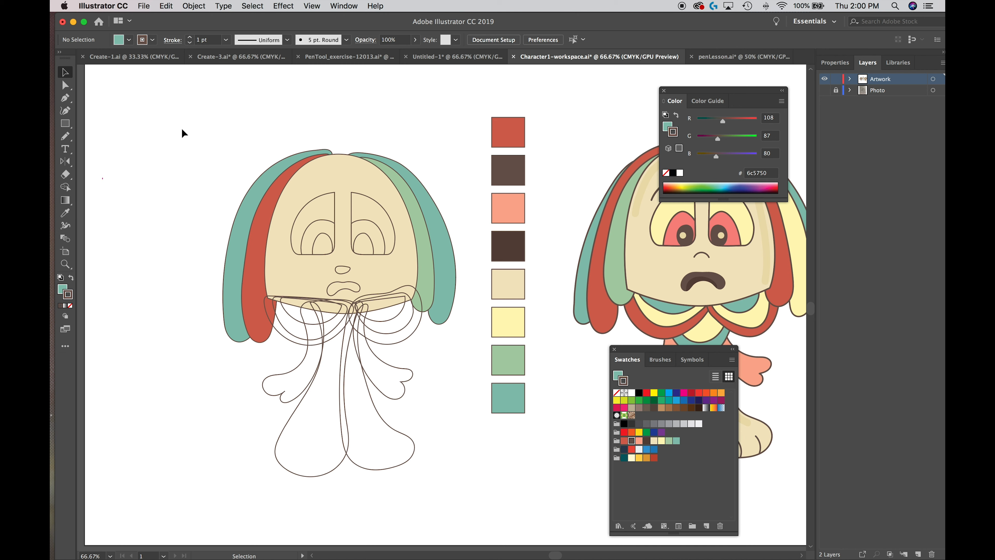
Fill both leg shapes of the outlined character with the beige sampled by the Eyedropper from the rectangle column.
drag(292, 466, 291, 468)
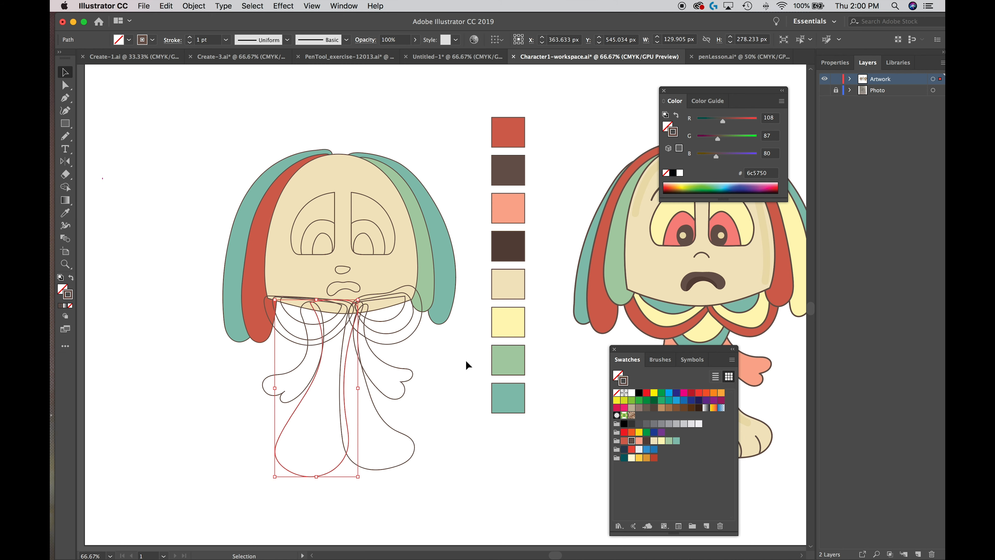
key(i)
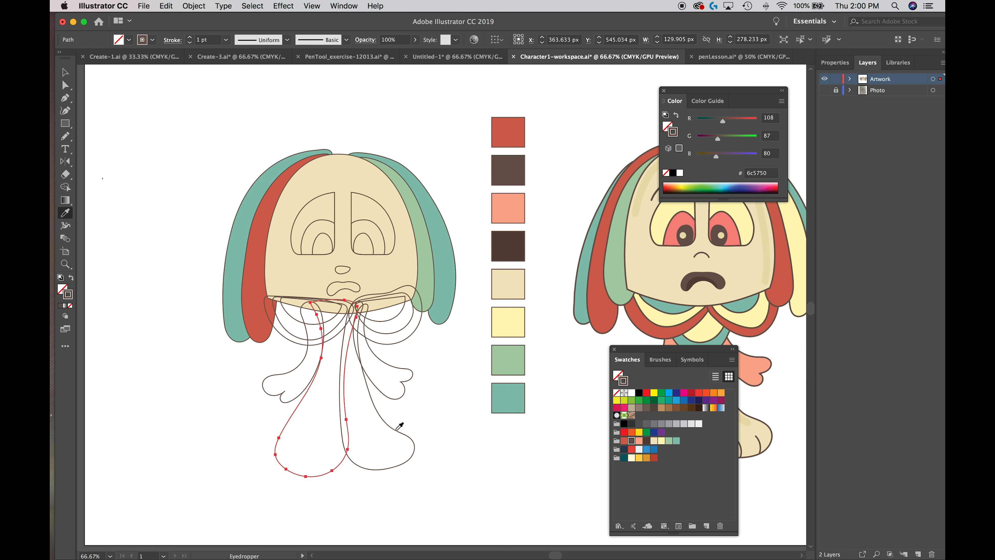
drag(397, 491, 309, 451)
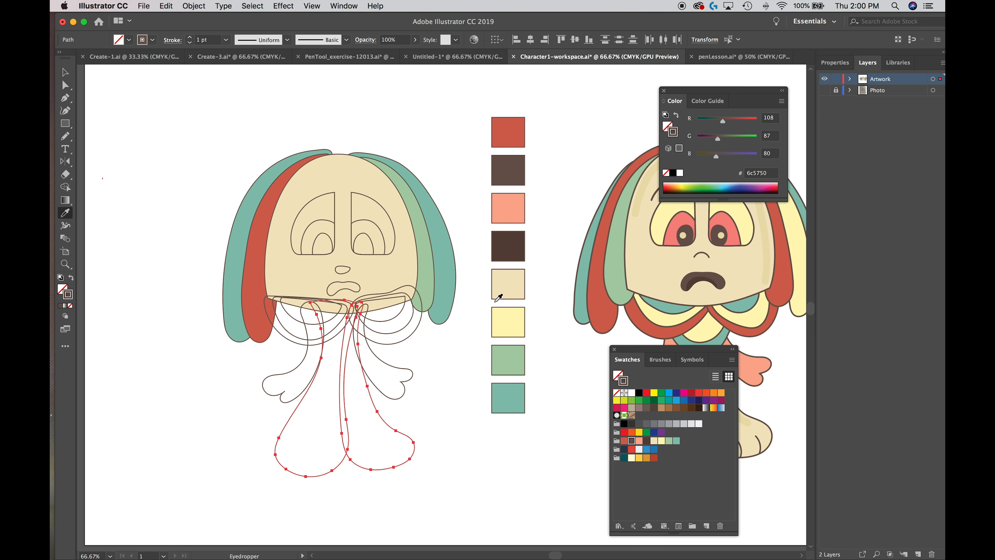
click(503, 316)
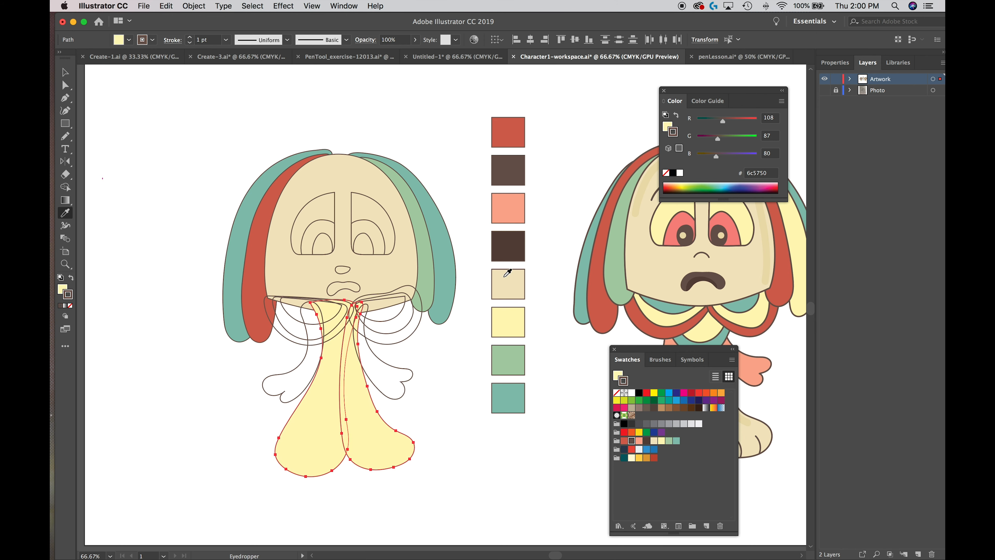
click(504, 287)
key(v)
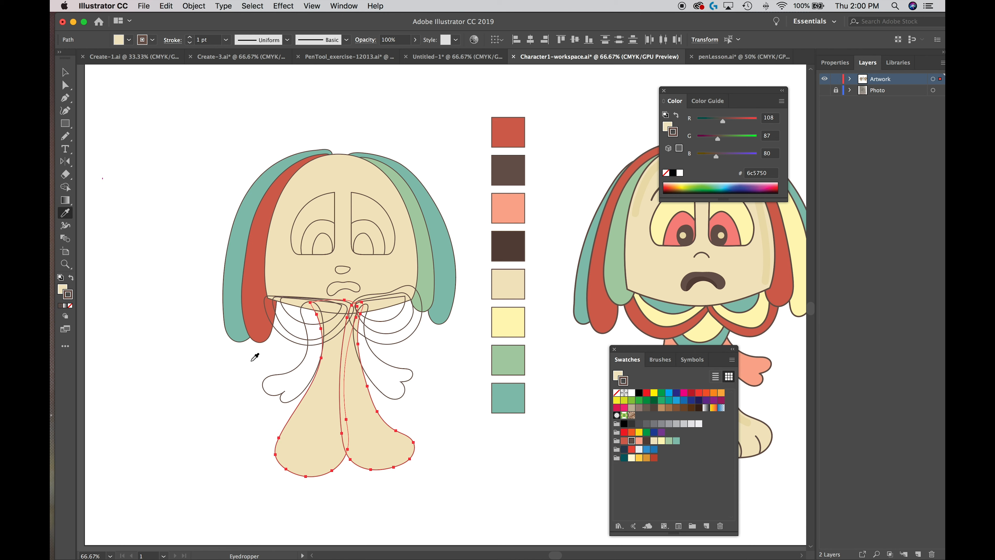
Fill both arm shapes with salmon pink sampled from the third rectangle, and deselect them.
super+click(263, 395)
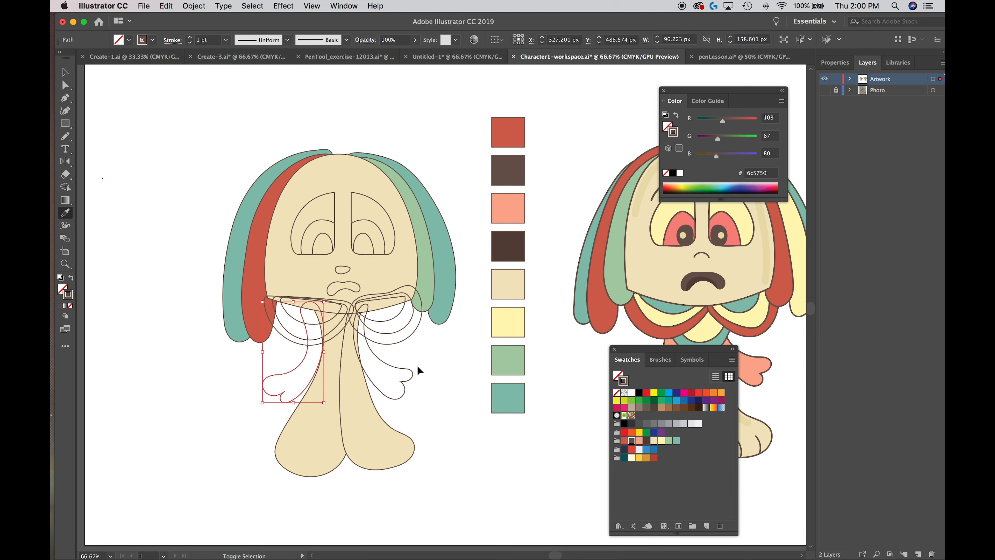
shift+super+click(403, 383)
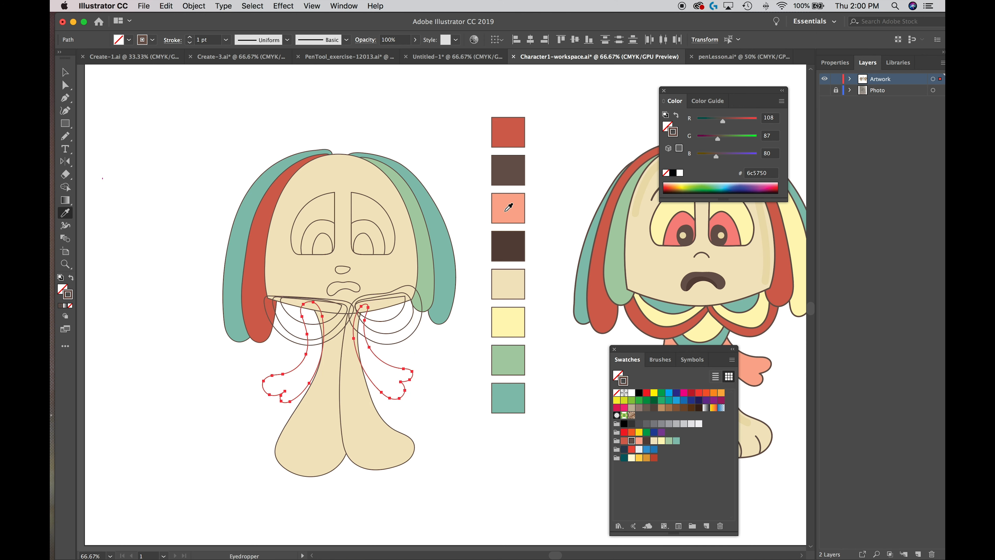
click(509, 208)
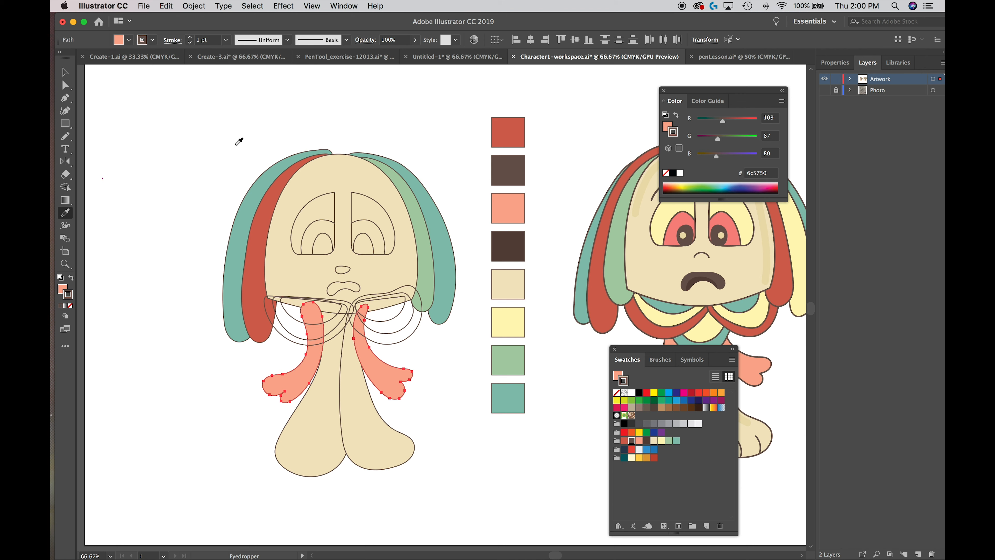
key(super)
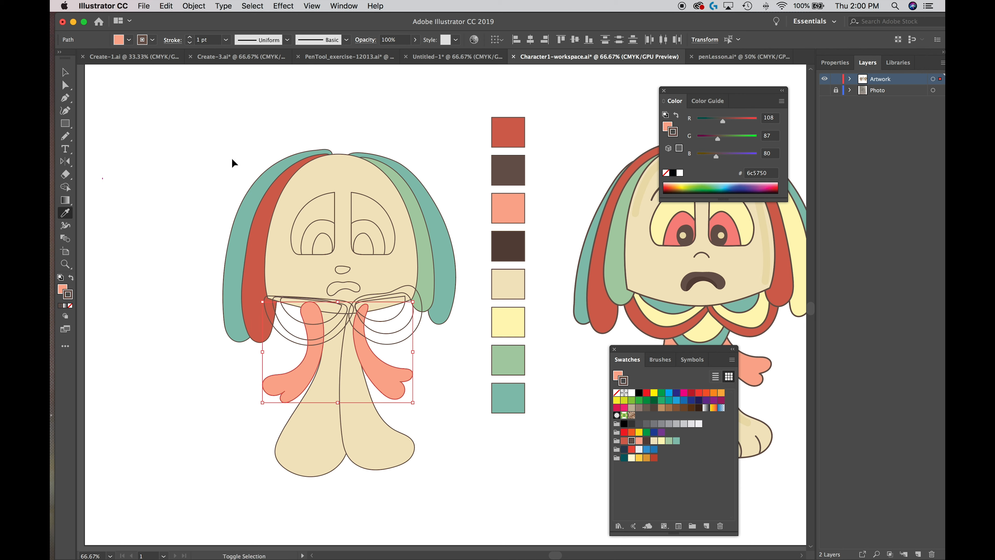
click(65, 73)
click(156, 291)
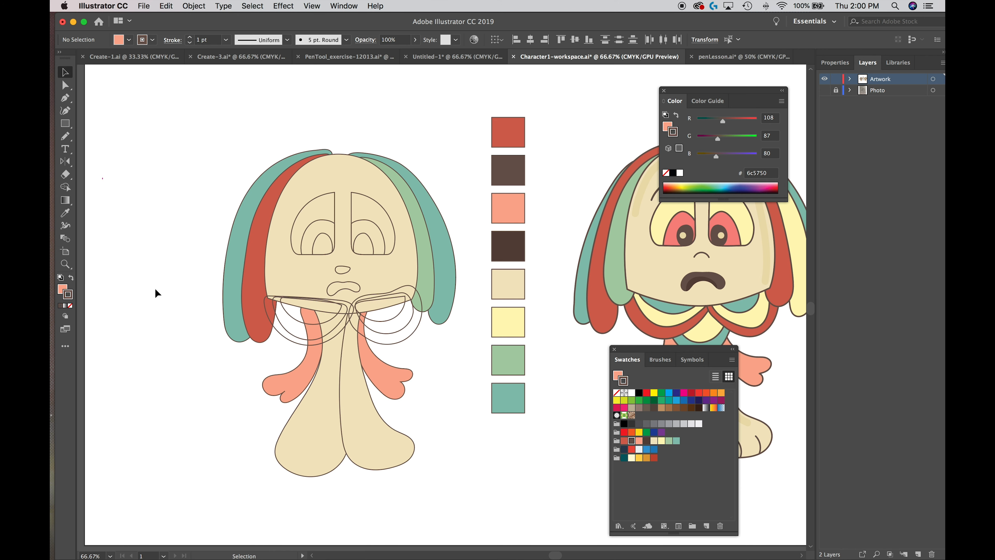
Fill both outer collar shapes under the head with red sampled by the Eyedropper from the first rectangle.
click(288, 343)
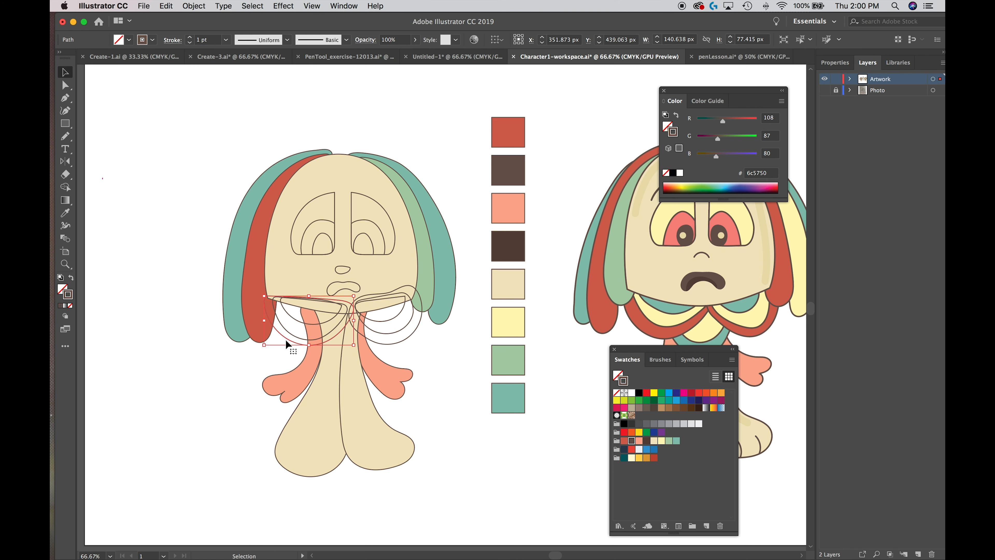
key(i)
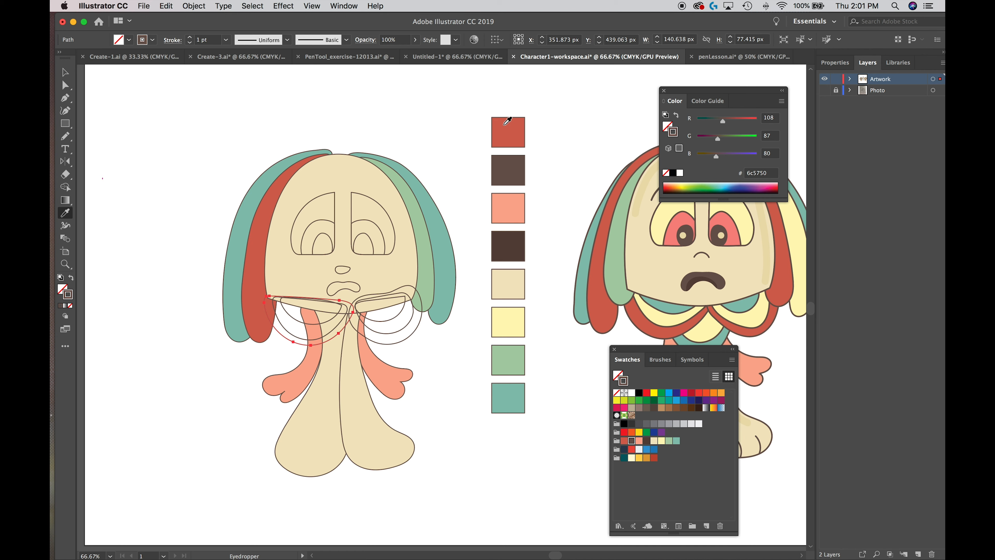
click(508, 130)
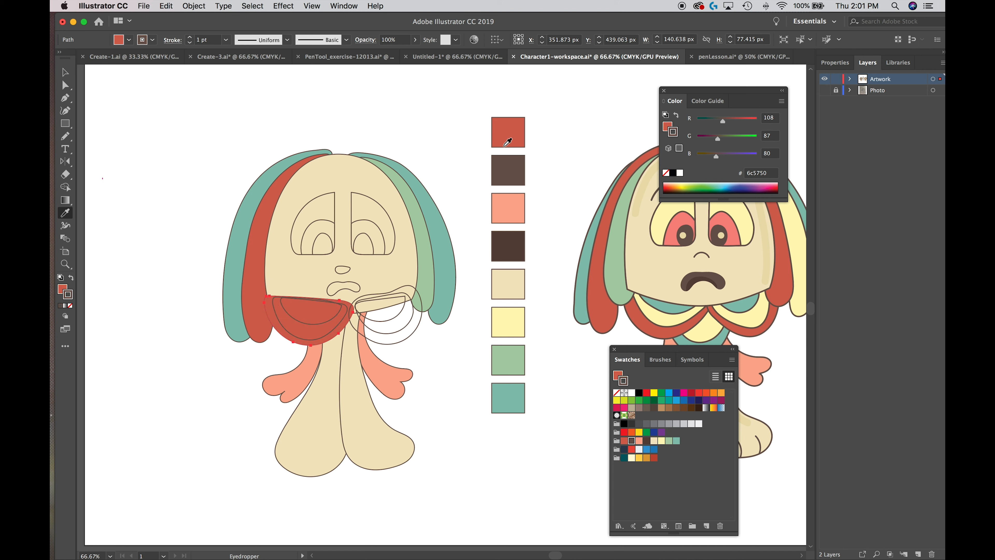
super+click(410, 333)
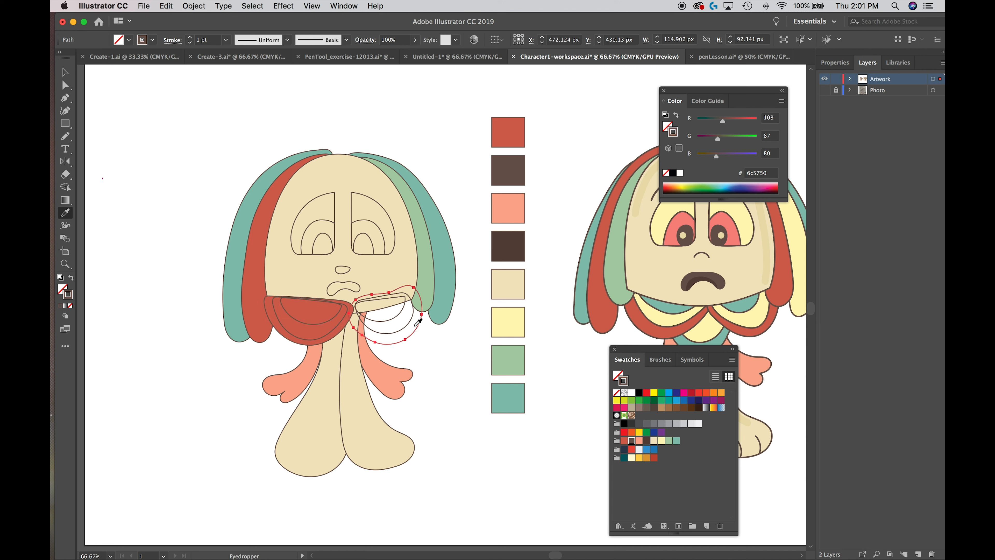
click(509, 127)
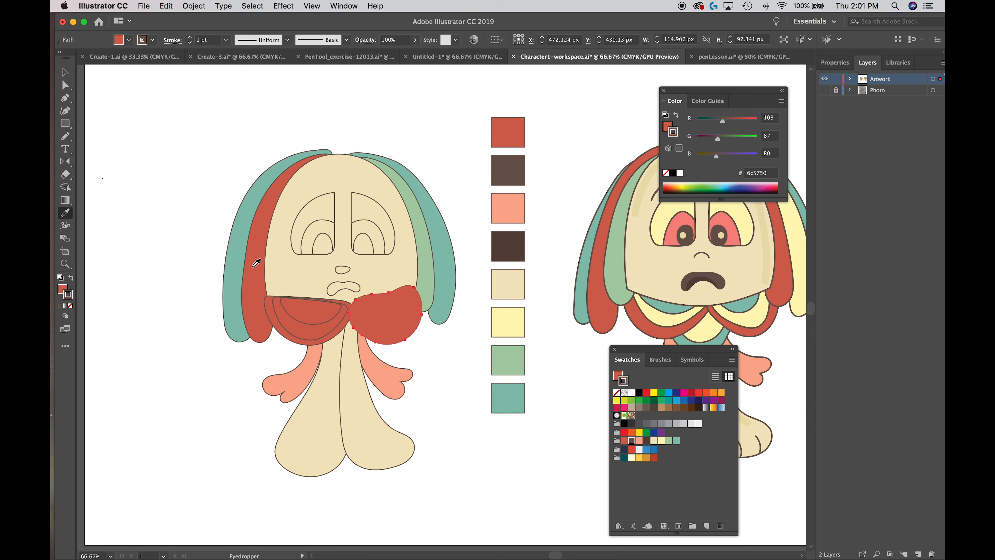
Fill the left-hand collar's middle shape with pale yellow and its innermost shape with light green sampled from the rectangles, and deselect.
super+click(315, 314)
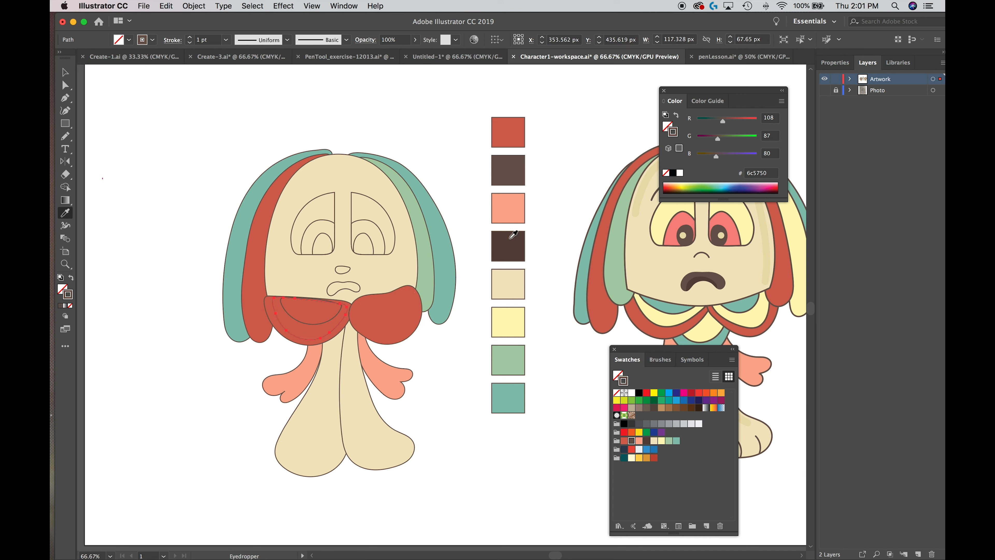
click(505, 321)
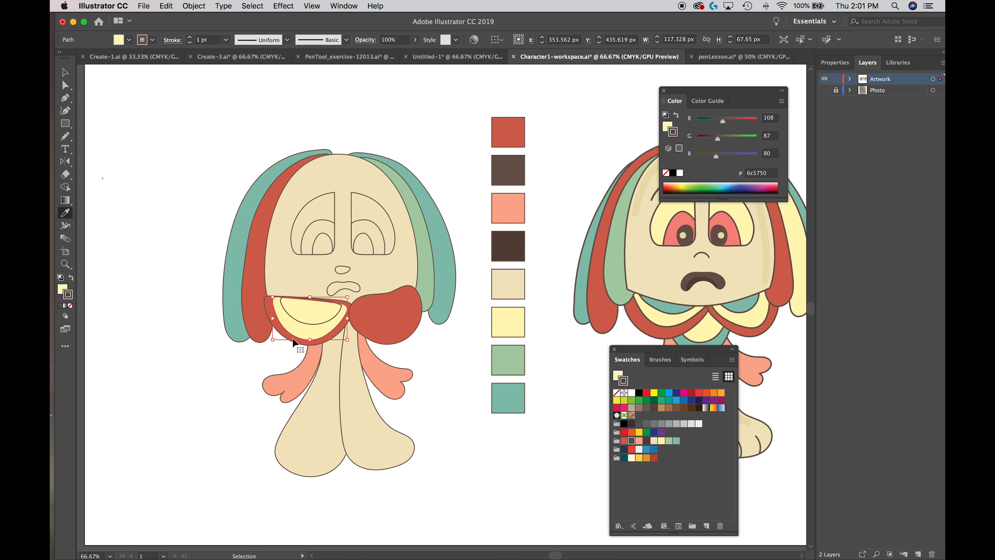
super+click(300, 322)
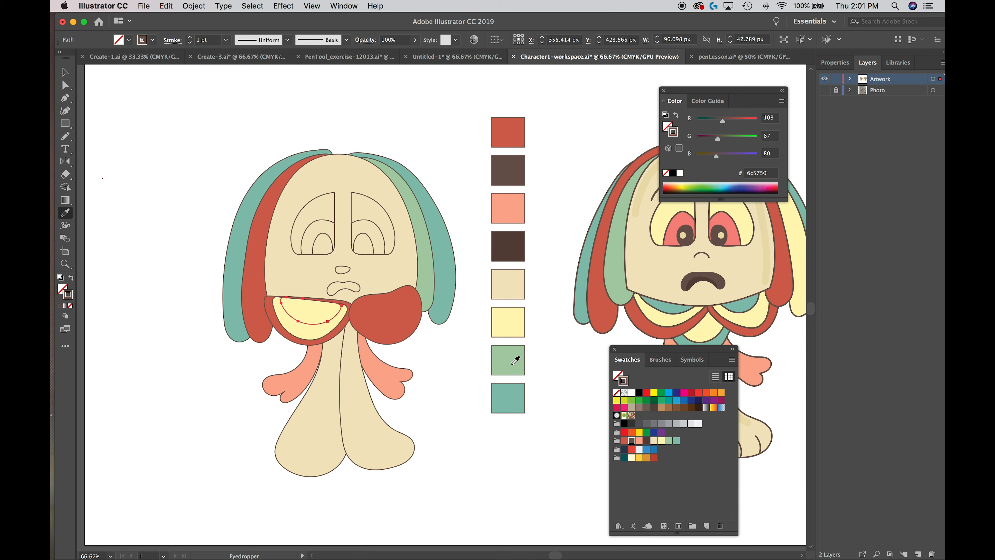
click(512, 363)
click(65, 72)
click(234, 378)
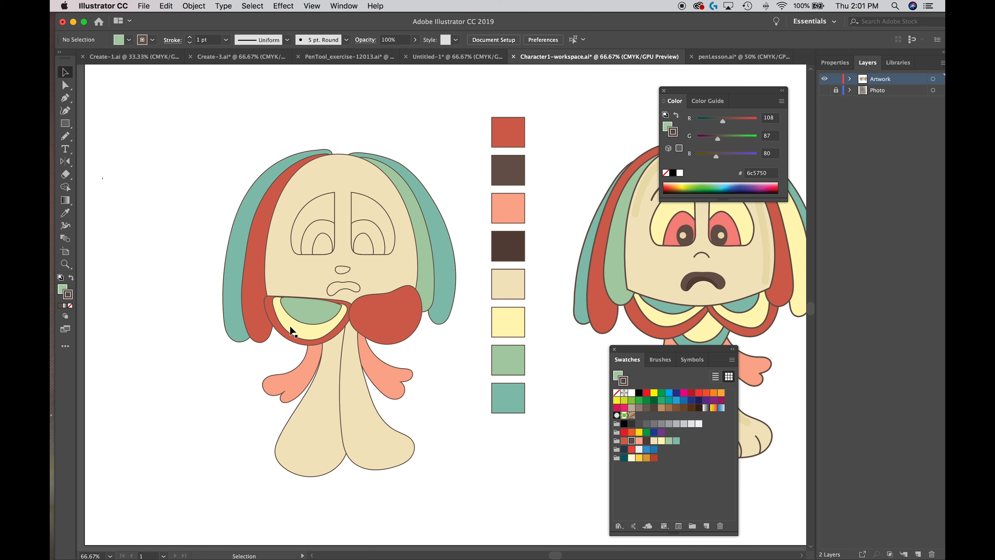
Send the right-hand red collar shape backward so it sits behind its inner outlines and the head, and deselect it.
click(378, 326)
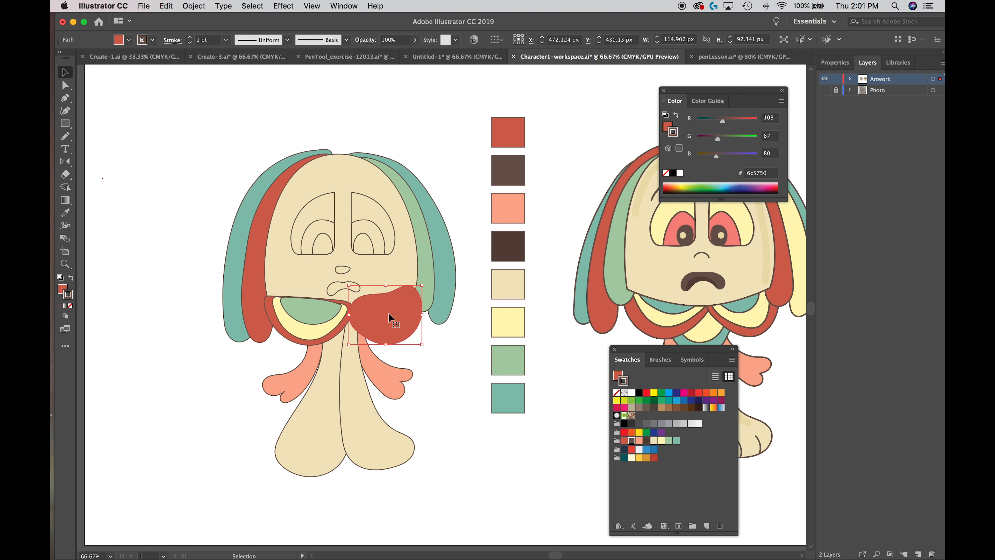
key(a)
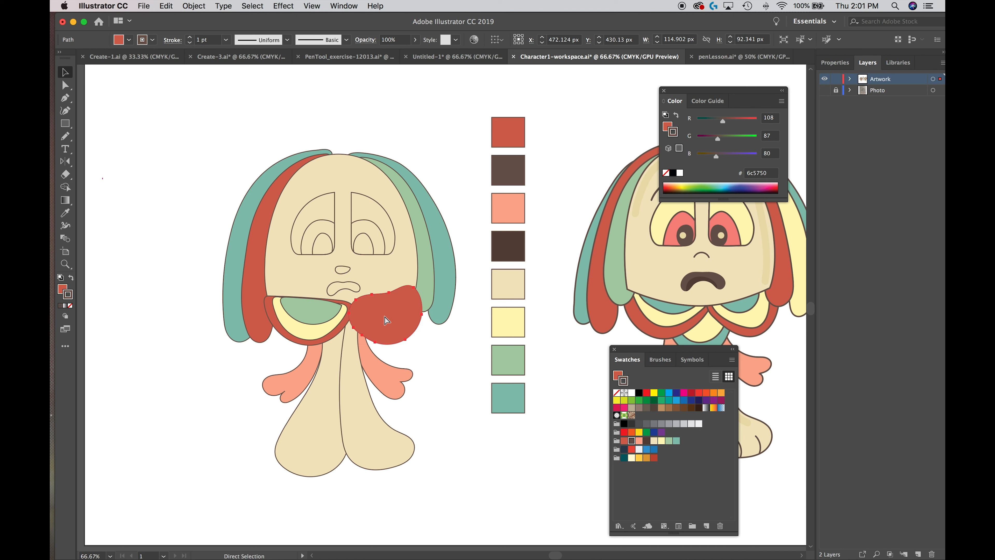
key(super+[)
key(super+[)
key(v)
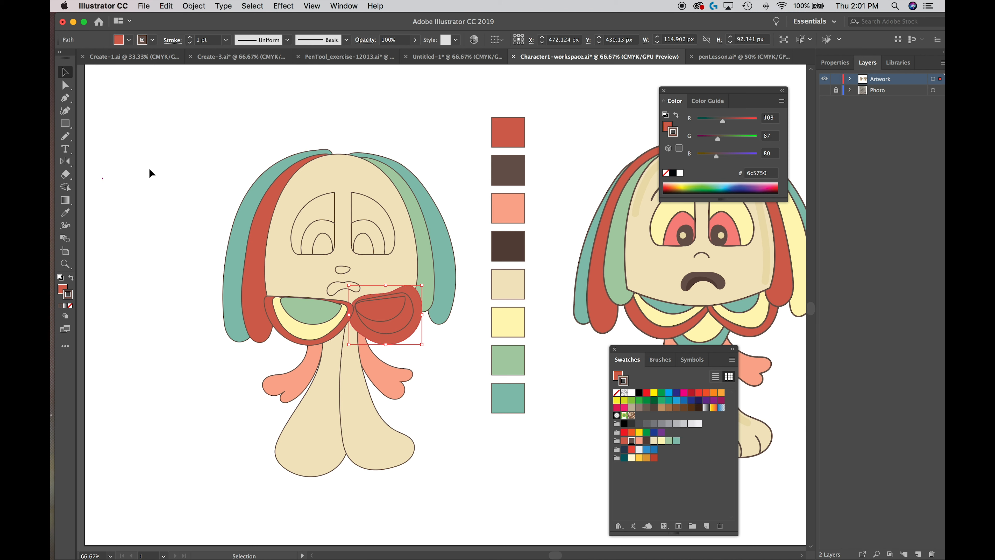
key(super)
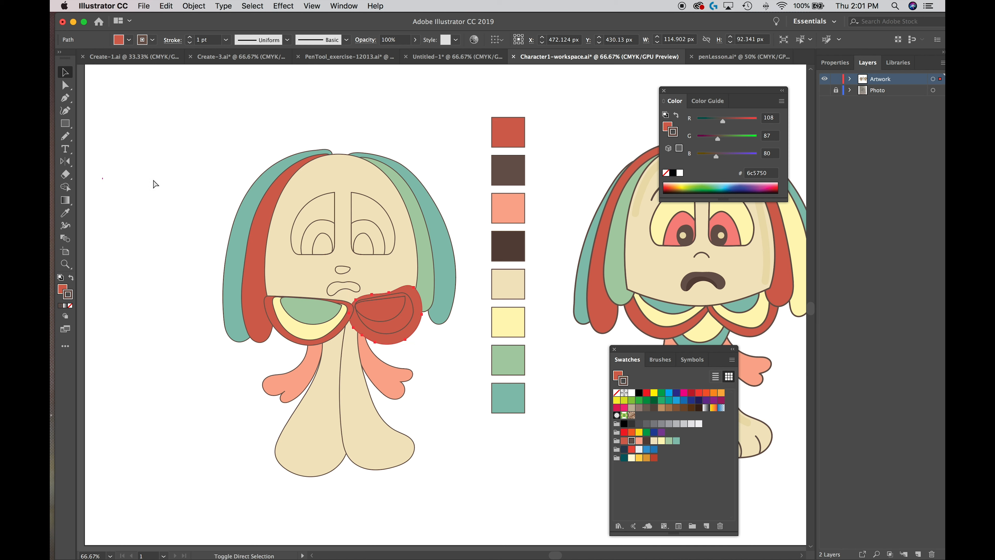
key(shift+super+[)
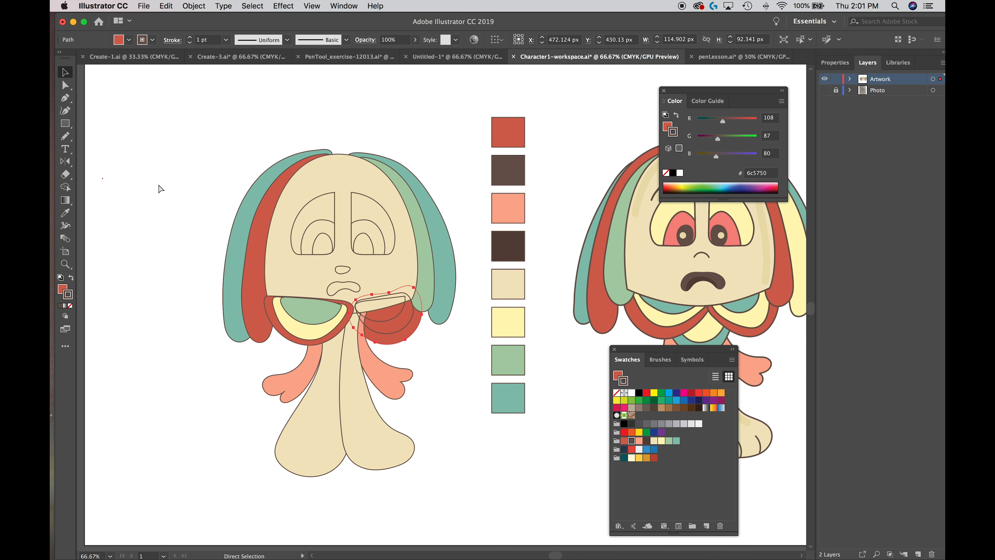
key(super+])
key(super+])
key(v)
click(171, 292)
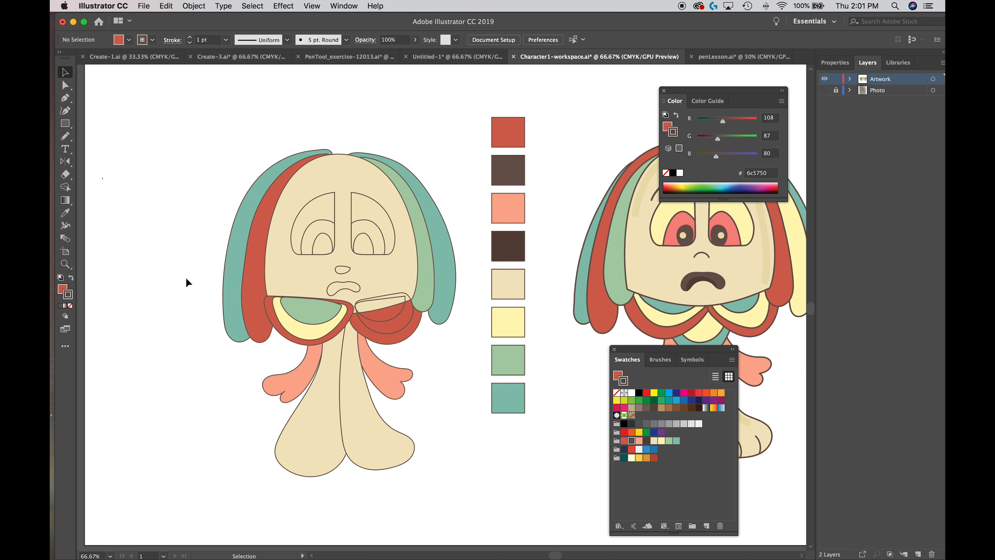
Fill the middle shape of the right-hand collar with pale yellow sampled from the sixth rectangle.
click(372, 331)
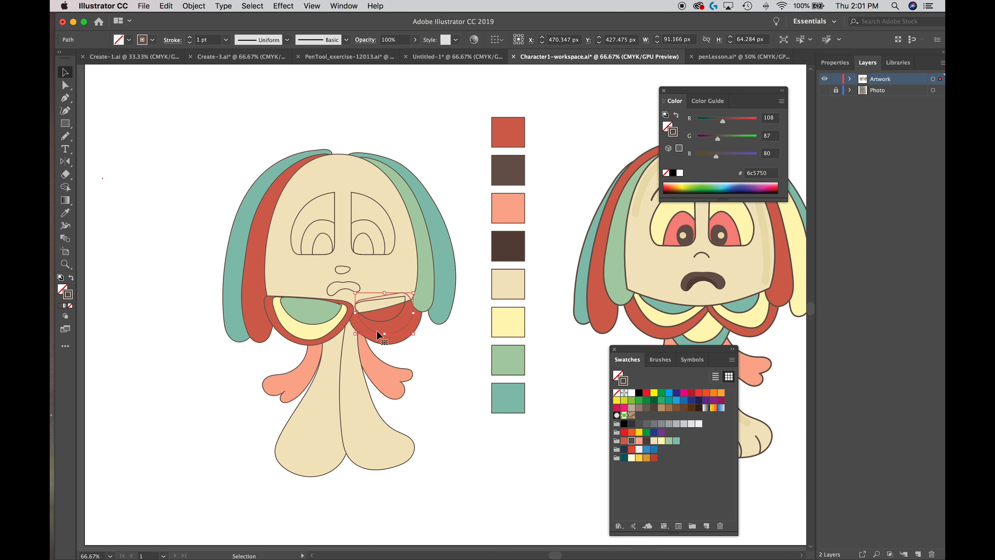
key(i)
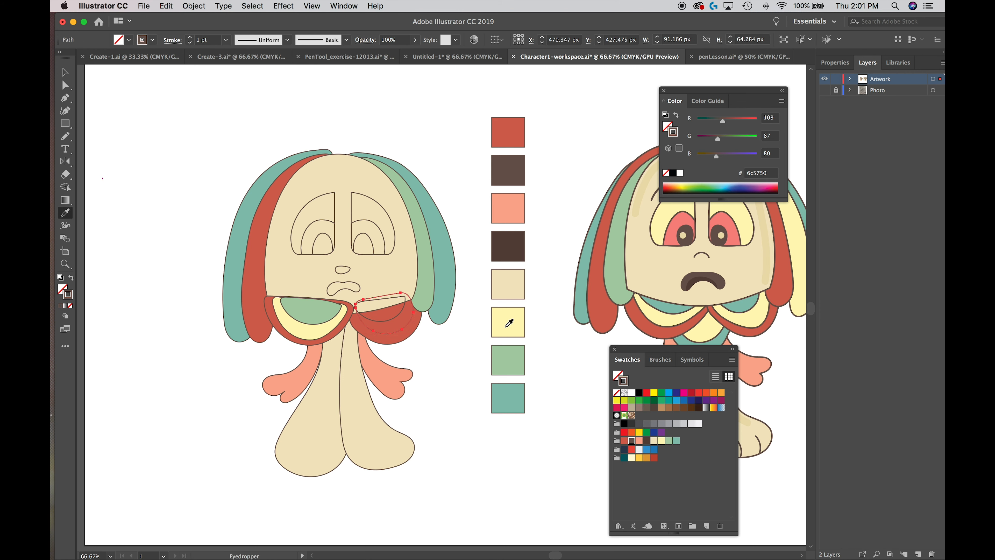
click(505, 320)
Reorder the right-hand collar's yellow shape so it sits behind the head but in front of the red collar shape.
key(super)
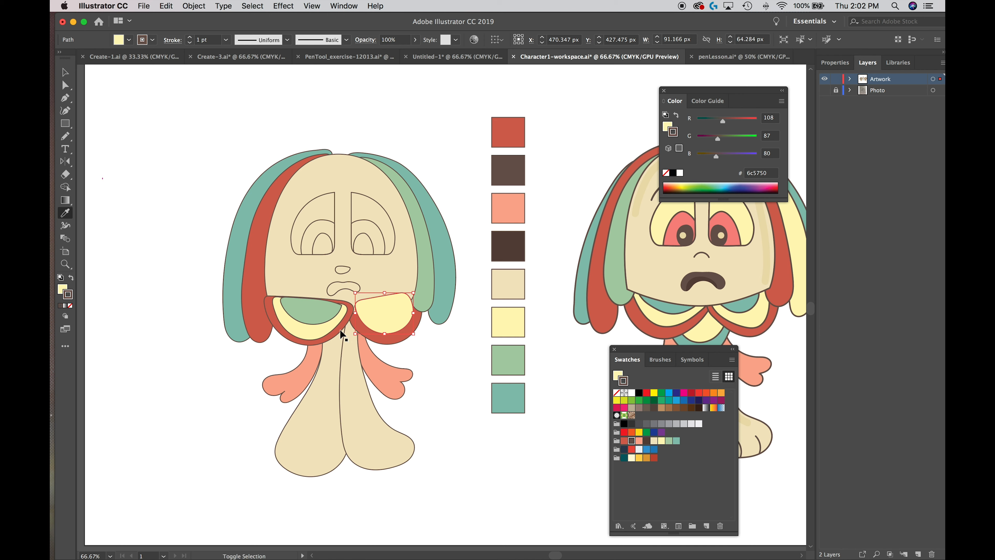
key(super+[)
key(Right)
key(super+[)
key(super+[)
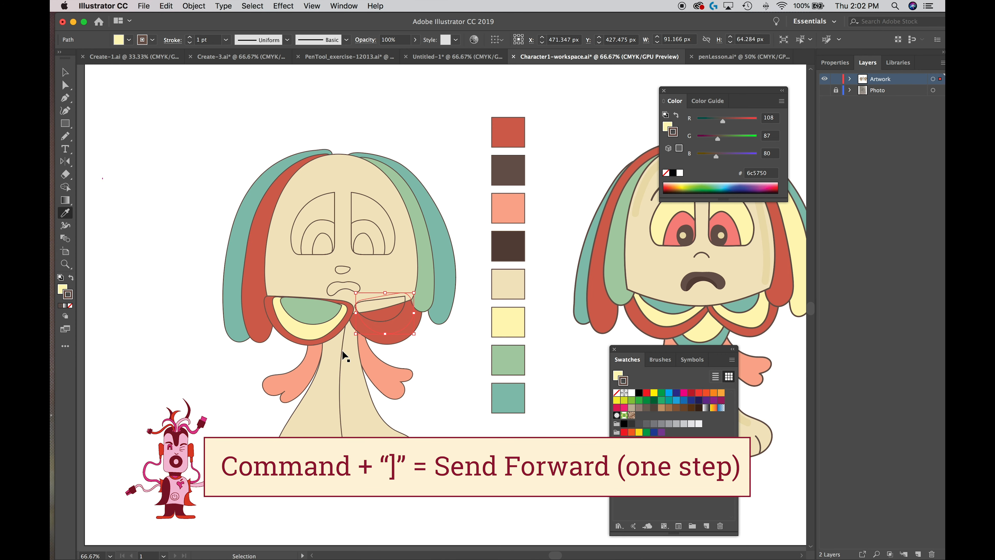
key(super+])
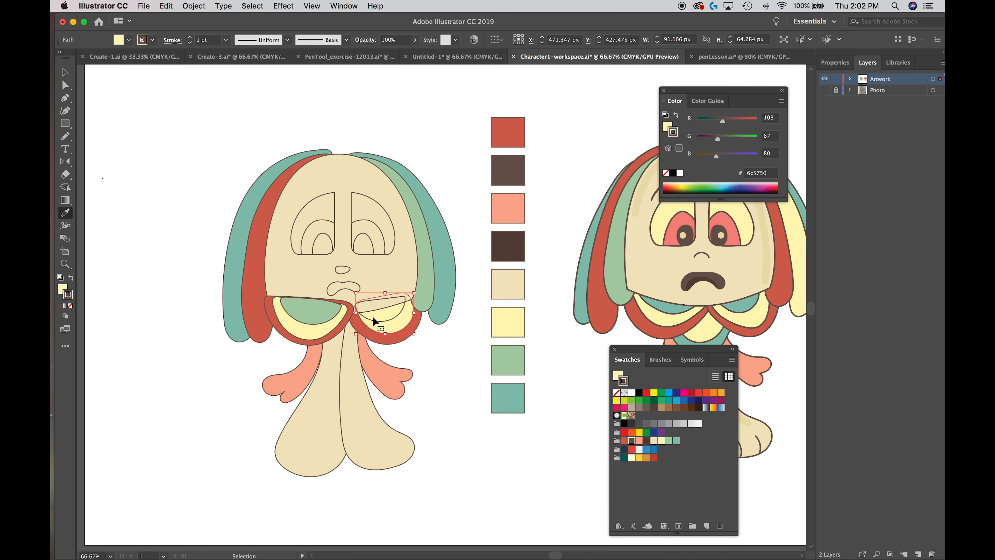
Fill the right-hand collar's innermost shape with light green from the seventh rectangle and place it behind the head, above the yellow shape.
super+click(395, 311)
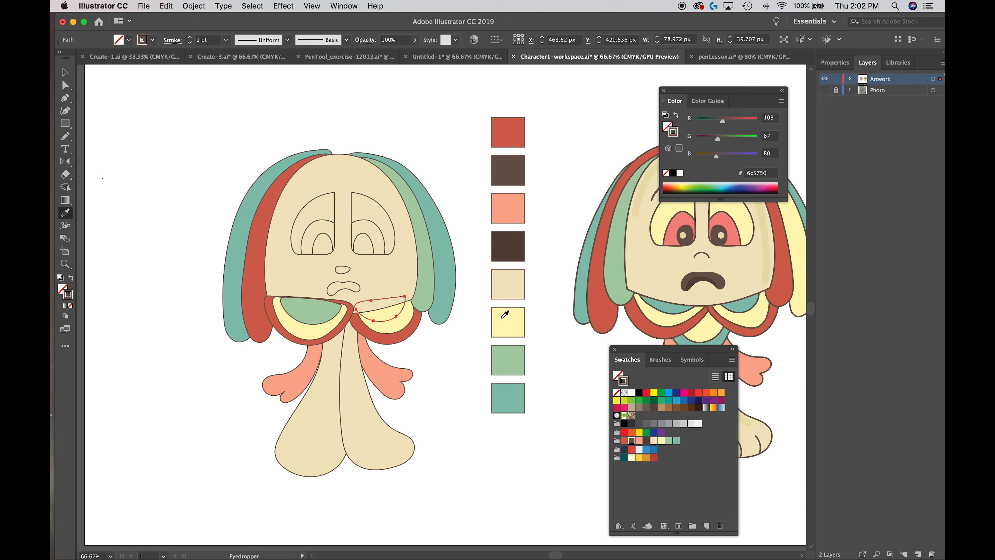
click(506, 355)
key(super)
key(shift)
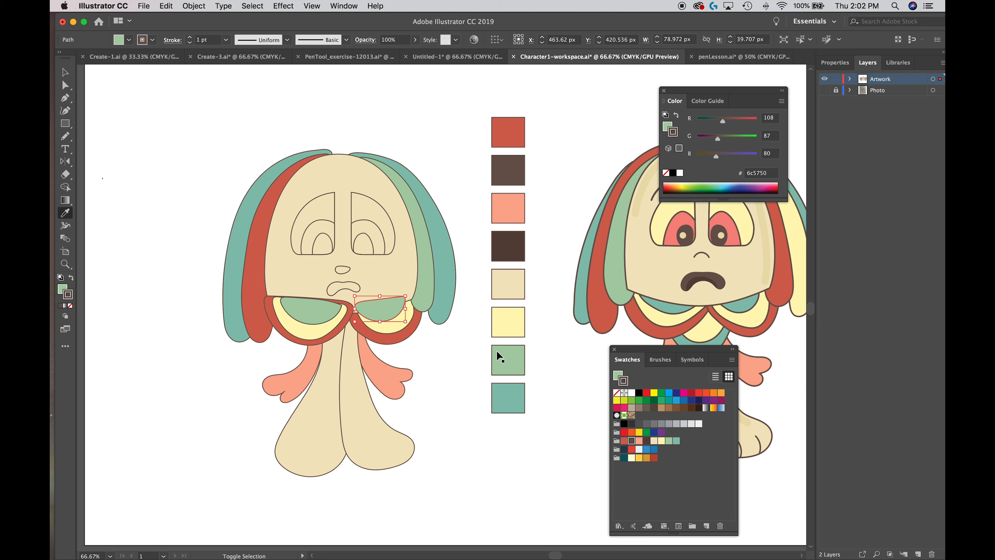
key(super+z)
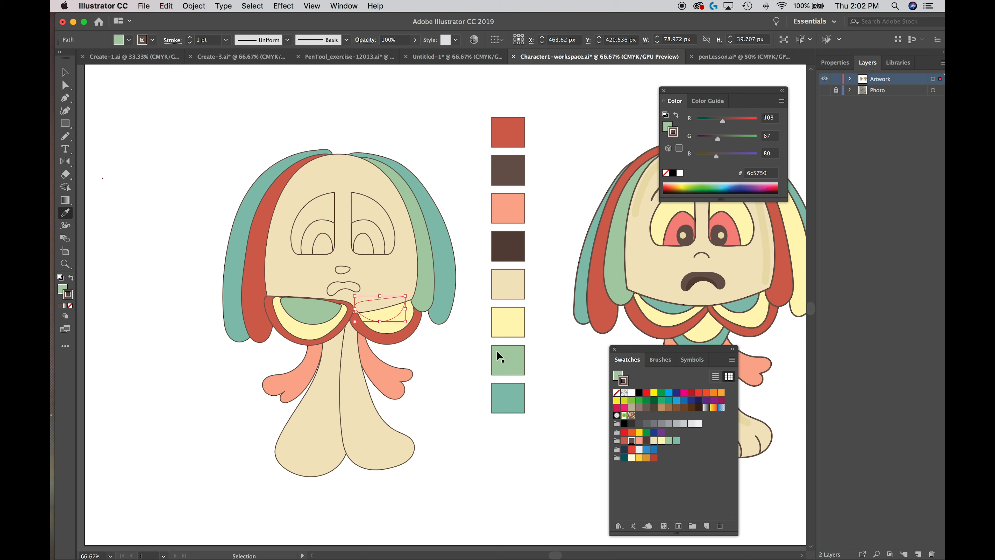
key(super+shift+z)
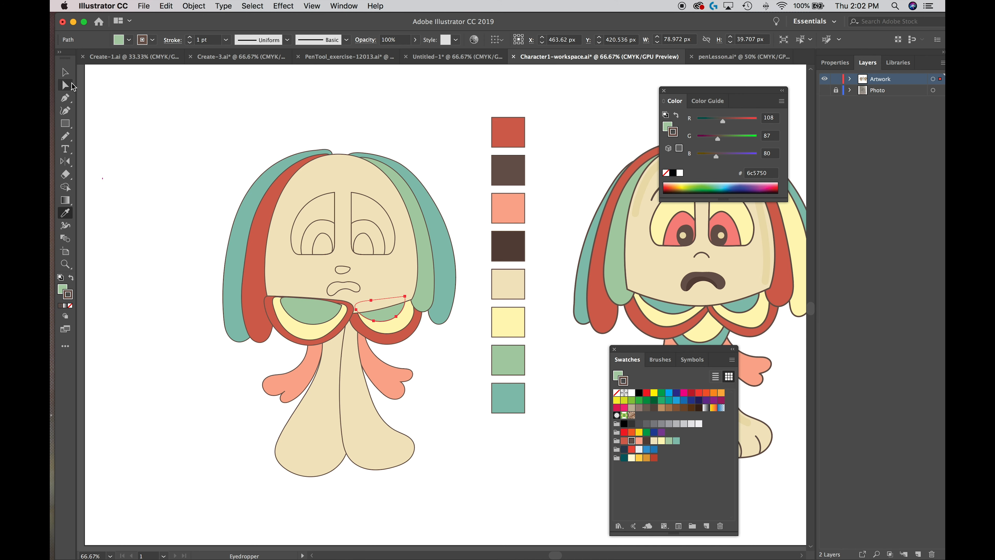
click(65, 72)
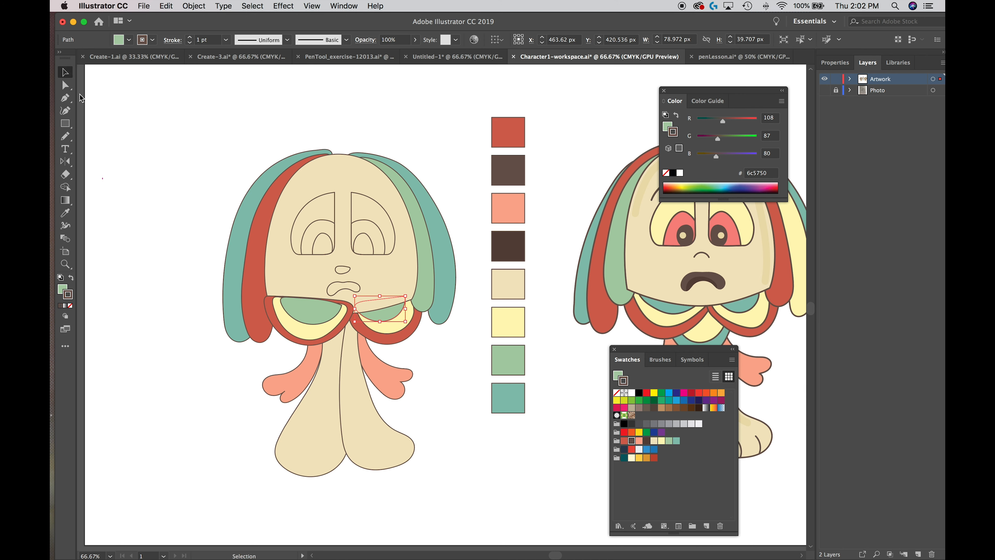
Select the three left-hand collar shapes together and send them backward behind the head.
click(300, 321)
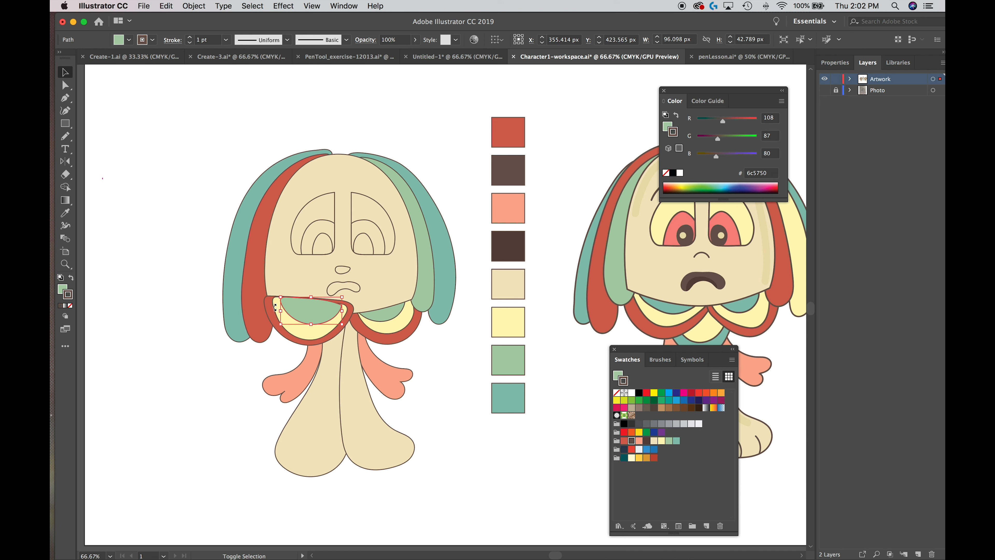
shift+click(305, 333)
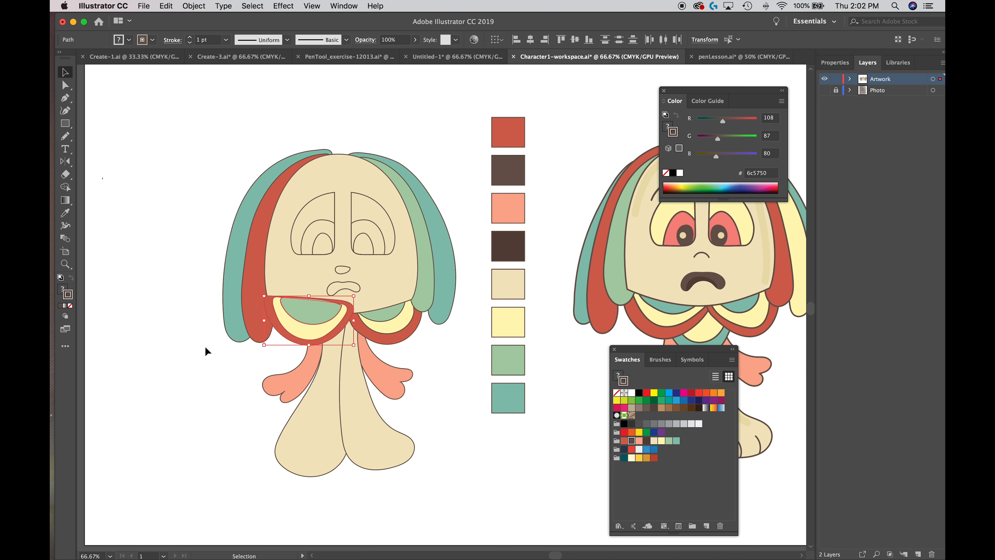
key(a)
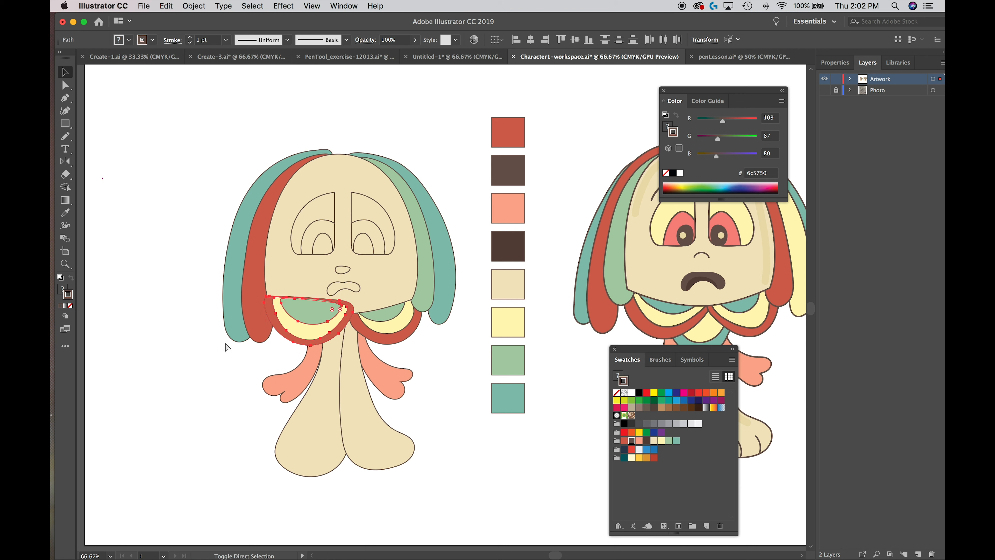
key(super+shift+bracketleft)
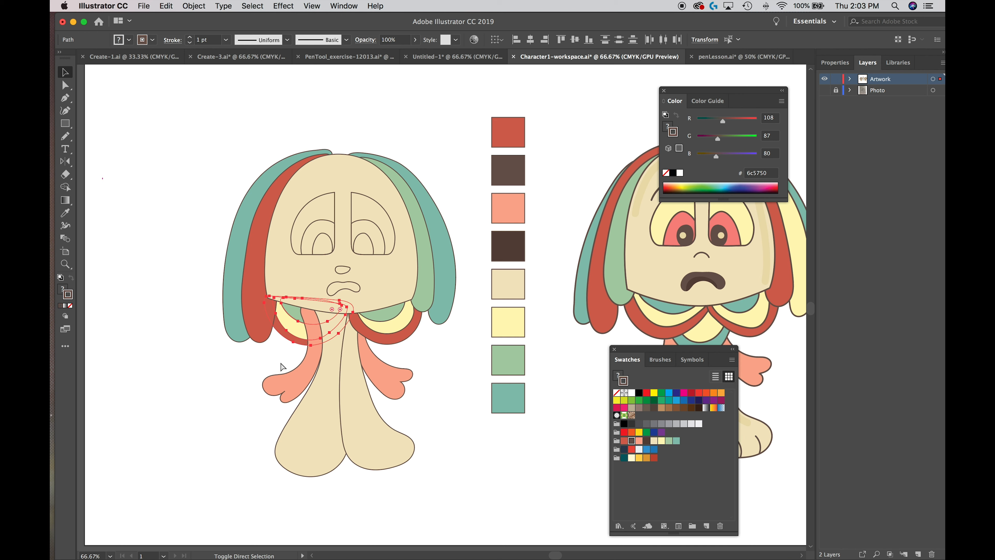
Select the arm and leg shapes together, send them behind the collar, and deselect them.
key(super)
drag(281, 363, 423, 433)
key(super)
drag(274, 356, 437, 468)
key(super)
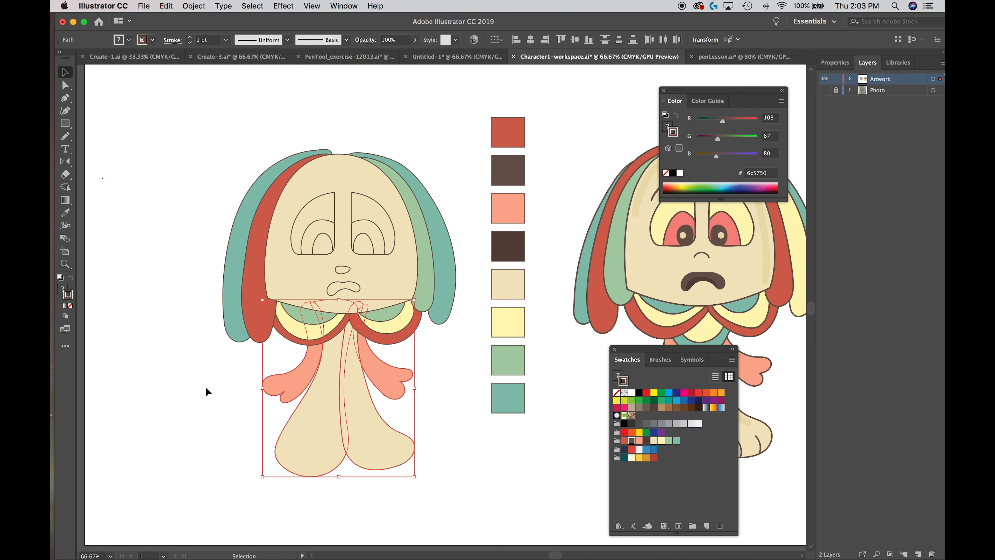
click(211, 372)
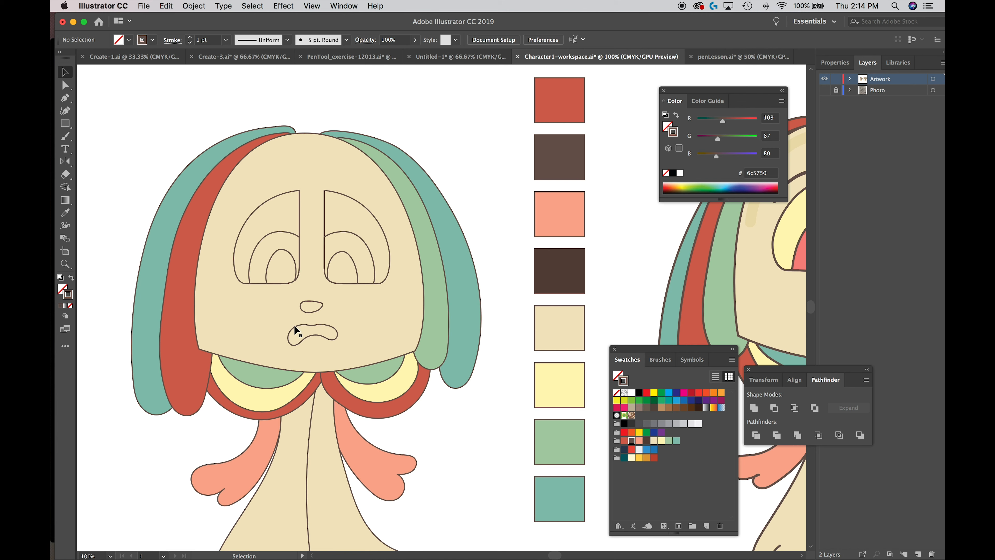
Fill the mouth shape with brown sampled by the Eyedropper from the second rectangle.
click(304, 326)
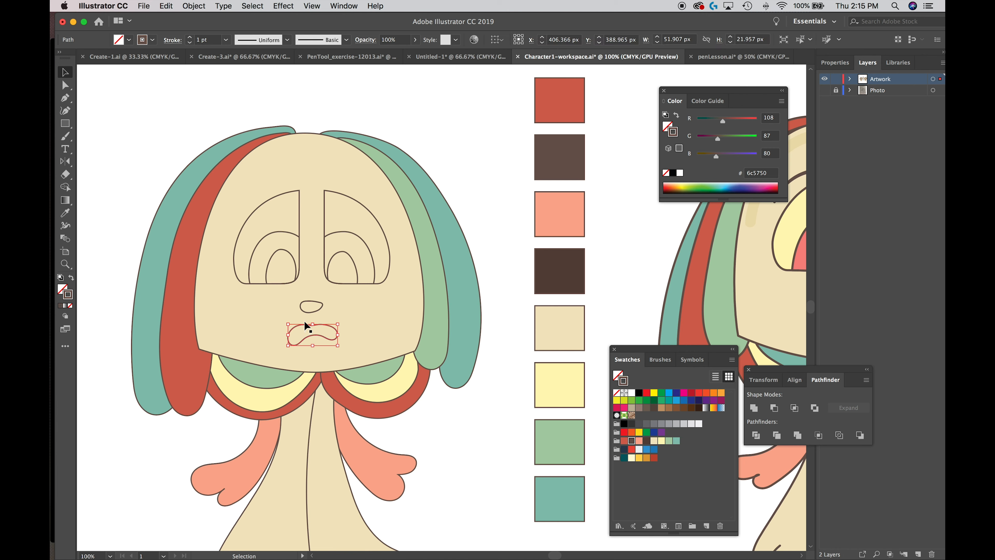
key(i)
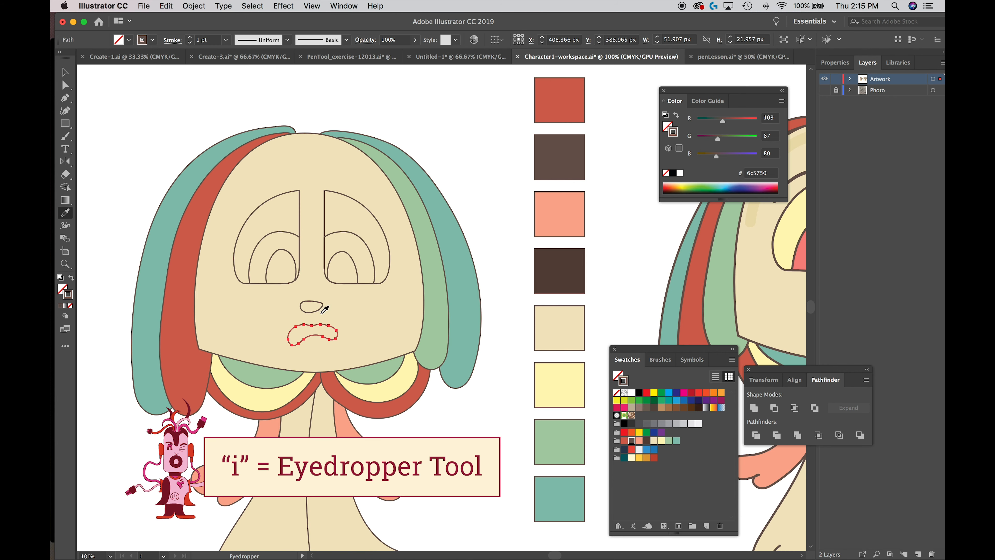
click(554, 157)
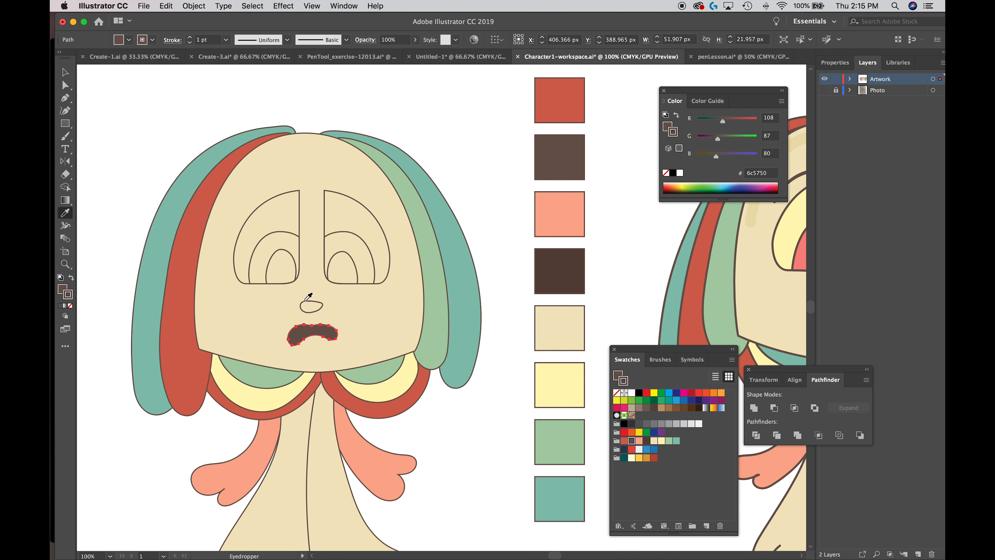
Fill the nose shape with brown sampled by the Eyedropper from the second rectangle.
key(v)
click(308, 313)
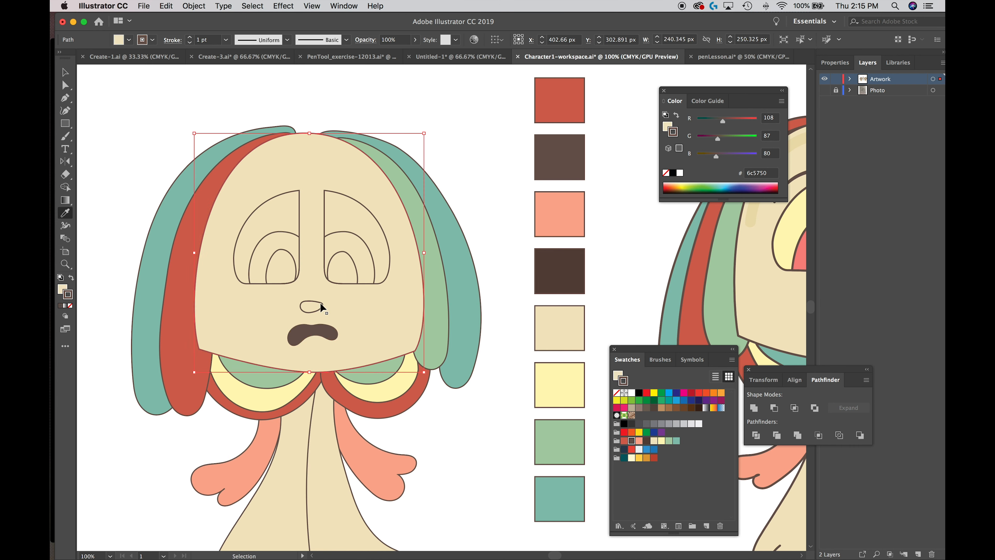
click(322, 304)
key(i)
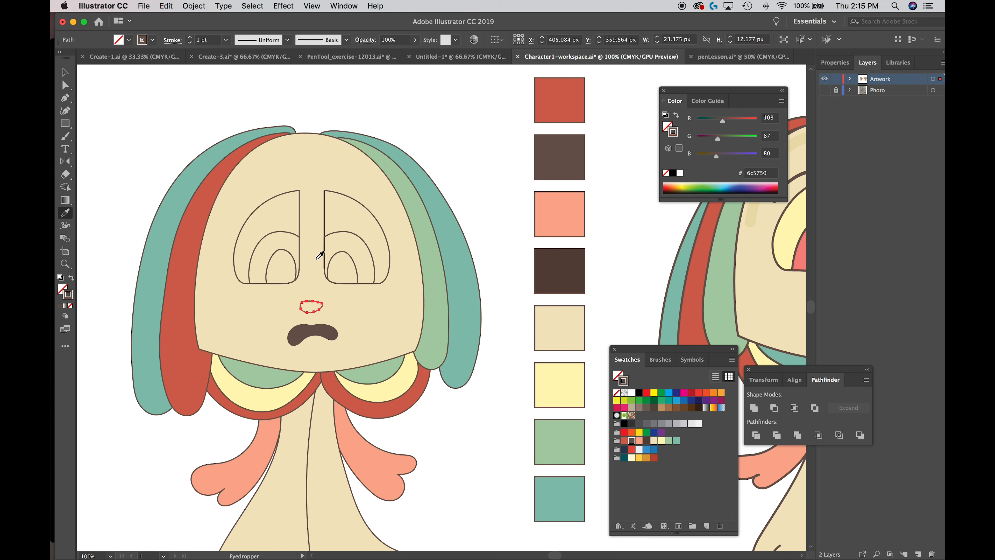
click(557, 161)
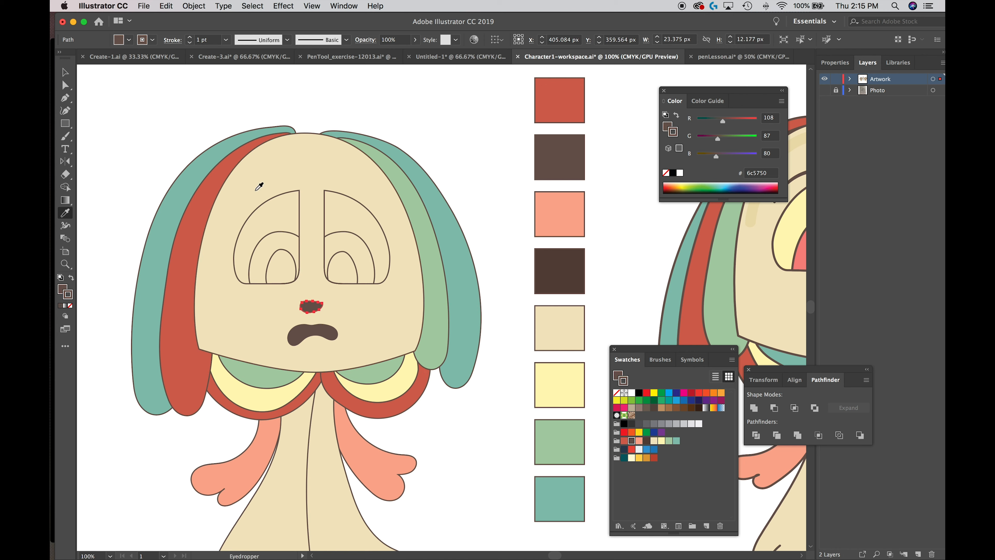
Fill the left-hand eye's outer shape with yellow from the sixth rectangle and send it backward behind the iris and pupil outlines.
key(v)
click(257, 208)
key(i)
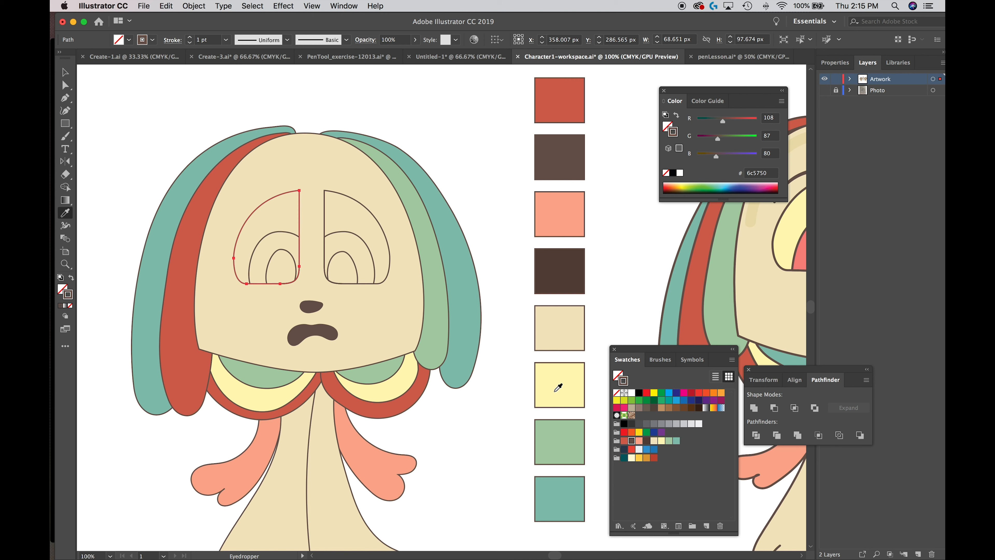
click(559, 387)
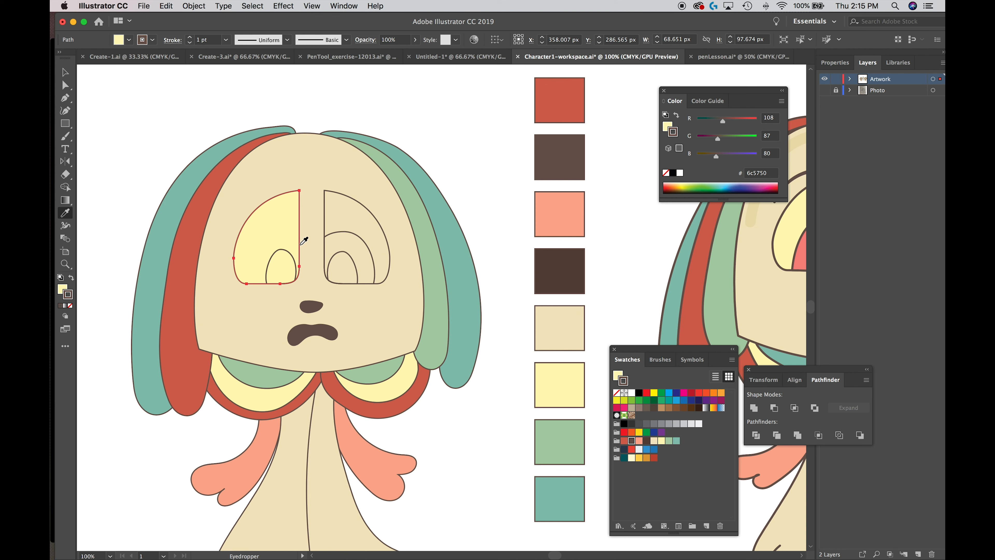
key(super)
key(super+[)
key(super)
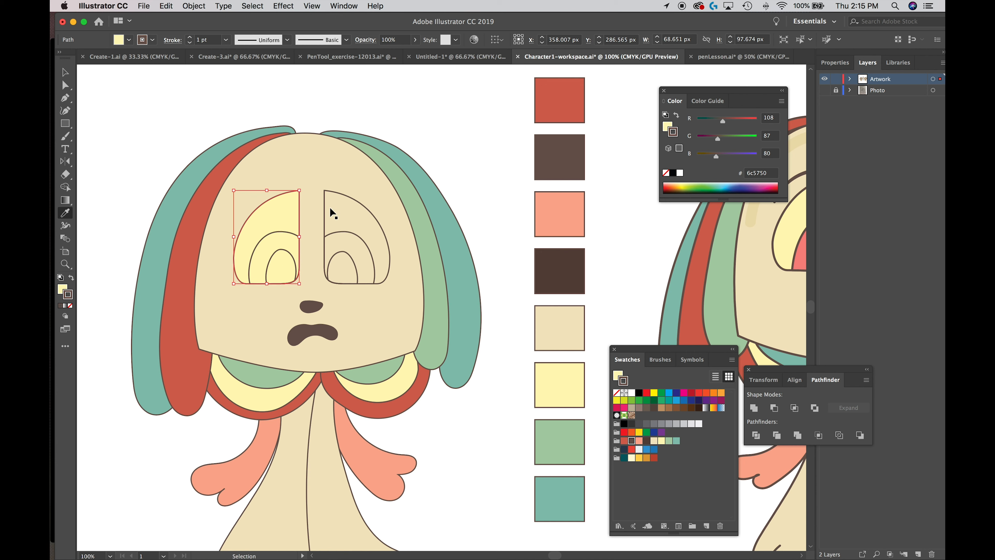
Select only the whole pupil ellipse inside the left-hand eye's compound shape and nudge it up about 3 px.
super+click(282, 255)
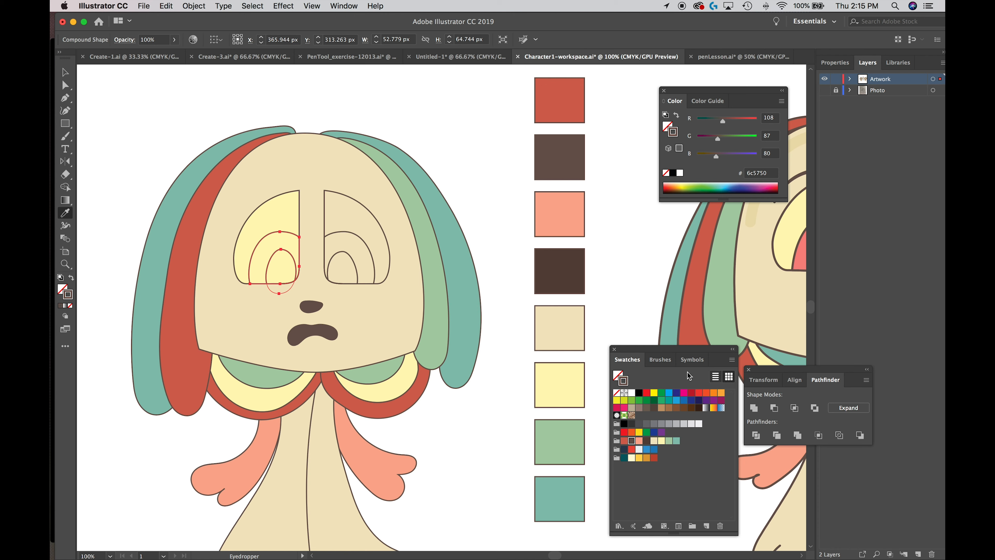
click(64, 88)
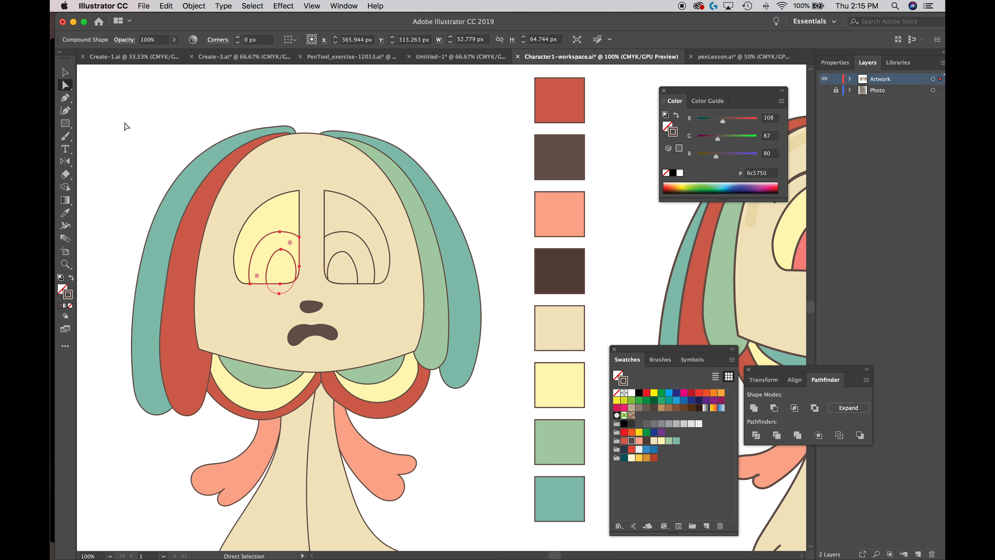
click(127, 125)
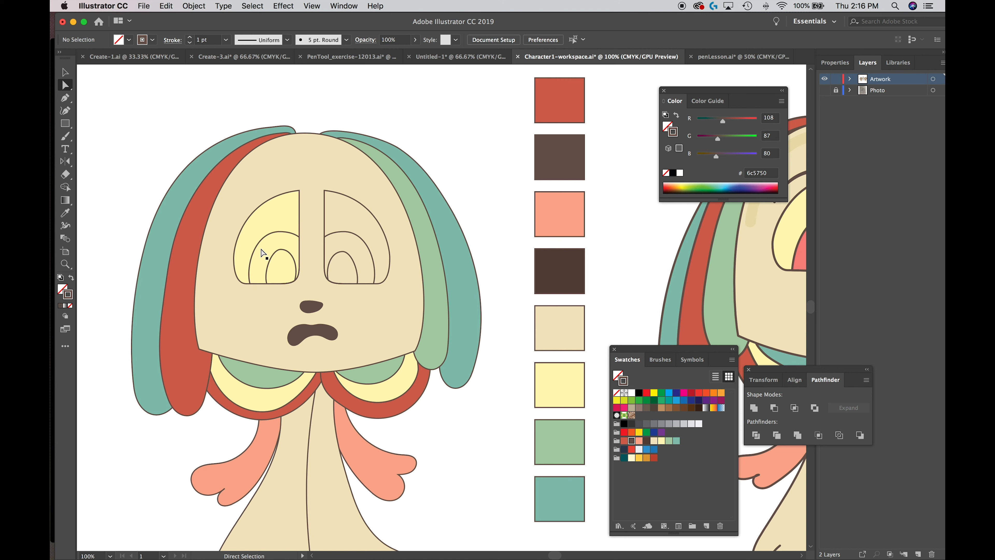
click(269, 273)
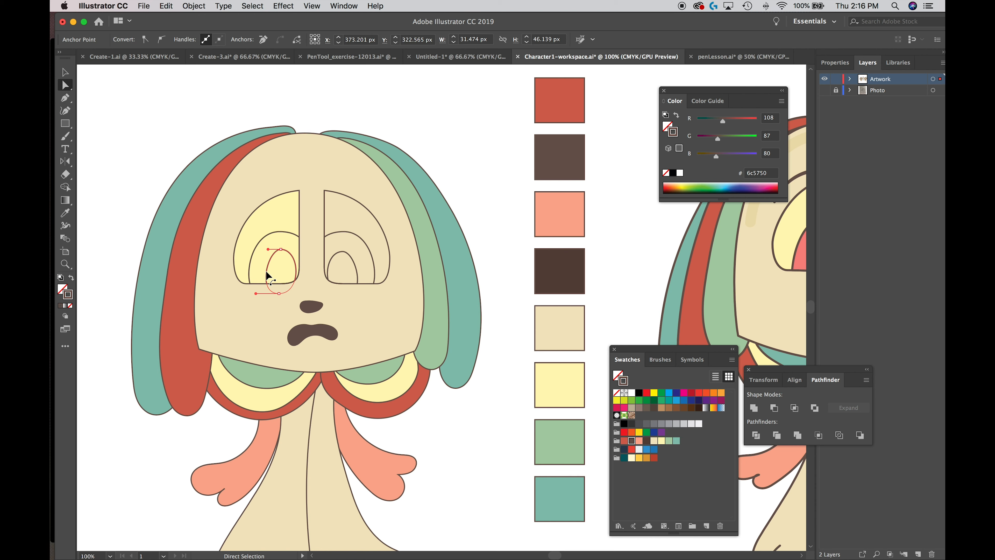
key(alt)
alt+click(267, 274)
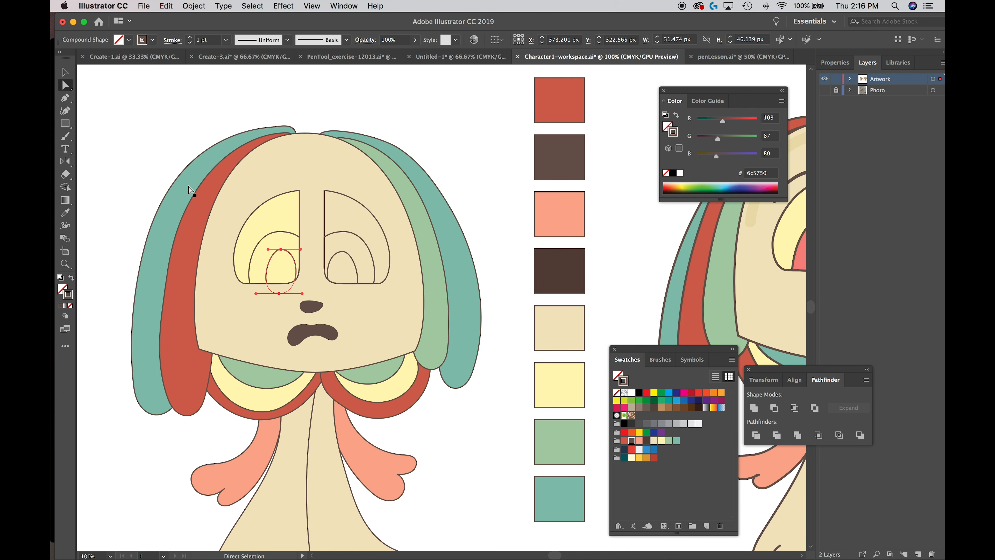
key(Up)
key(Up)
key(Up)
key(Up)
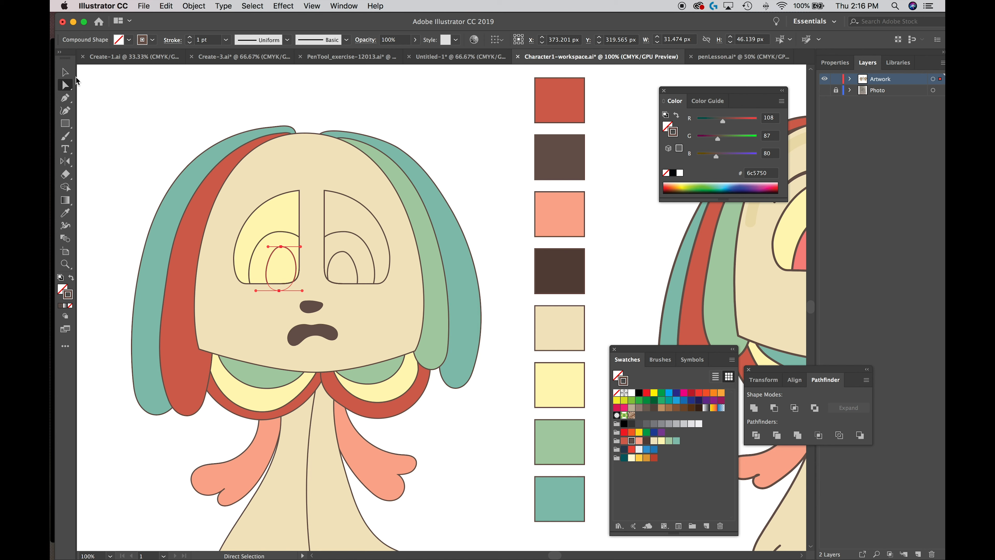
Expand the left-hand eye's iris and pupil compound shape into plain paths.
click(65, 72)
click(105, 96)
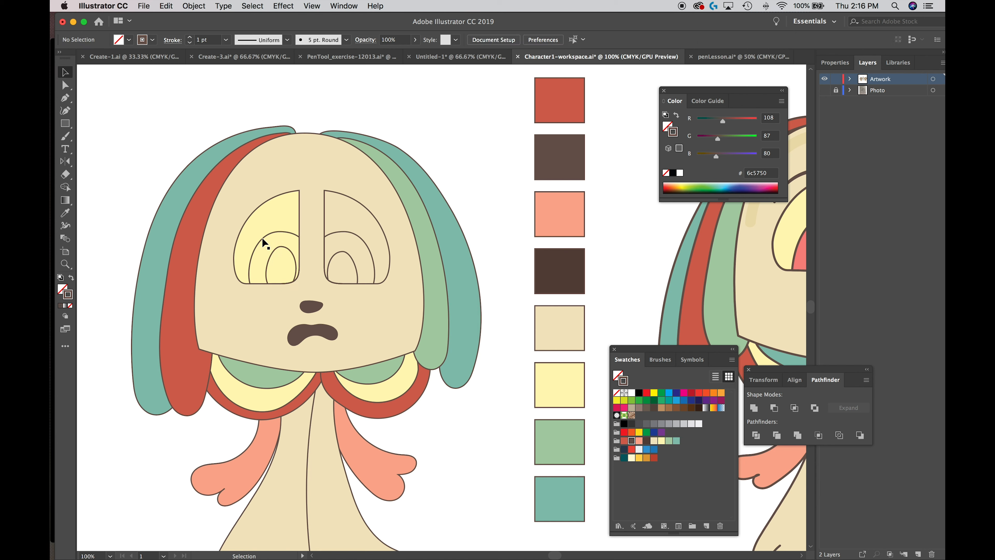
click(260, 245)
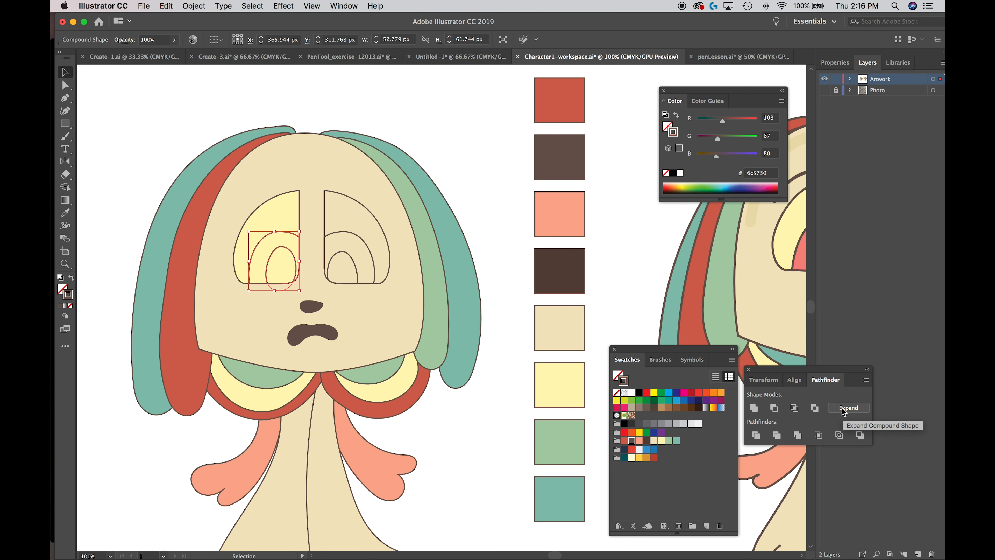
click(343, 6)
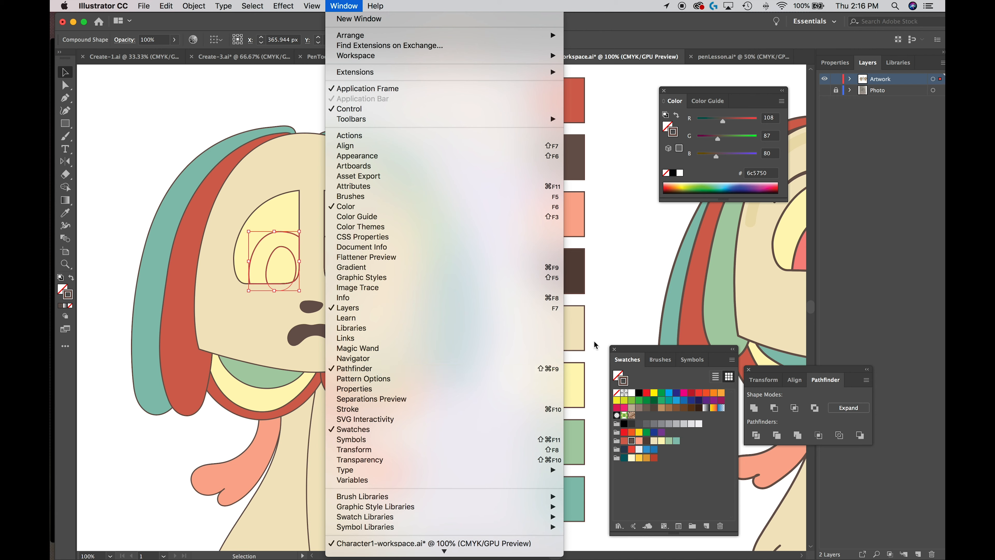
click(729, 314)
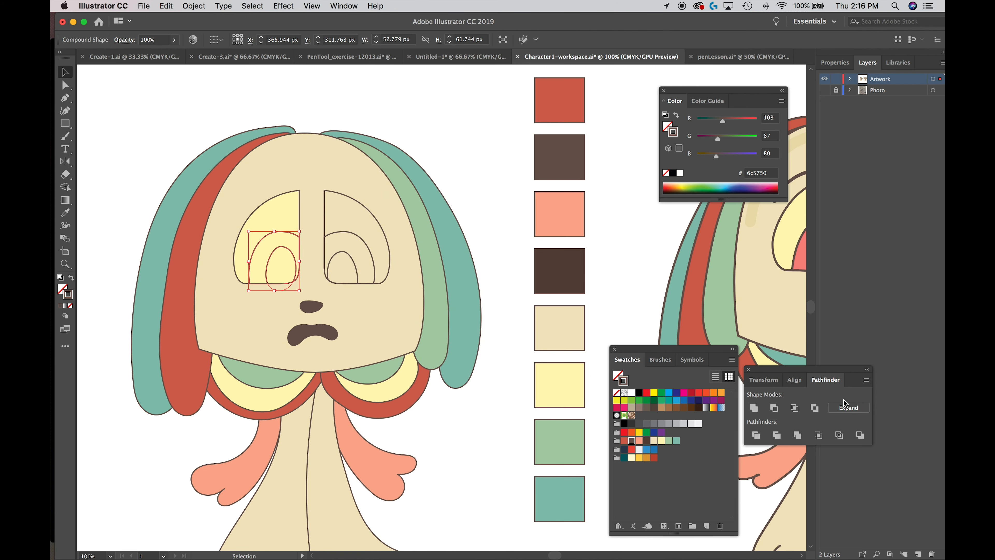
click(845, 409)
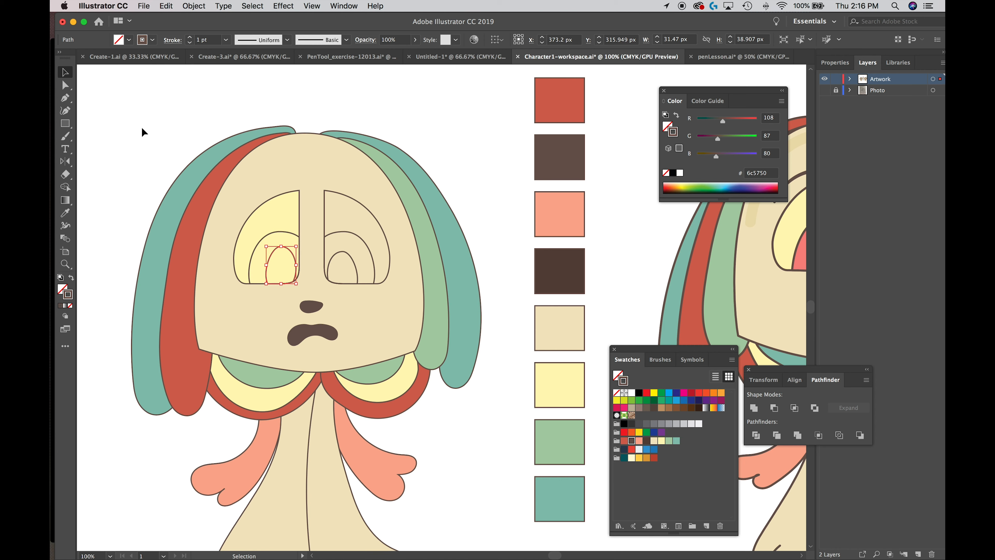
Select only the pupil ellipse inside the right-hand eye's compound shape and nudge it up 2 px.
key(super+z)
key(a)
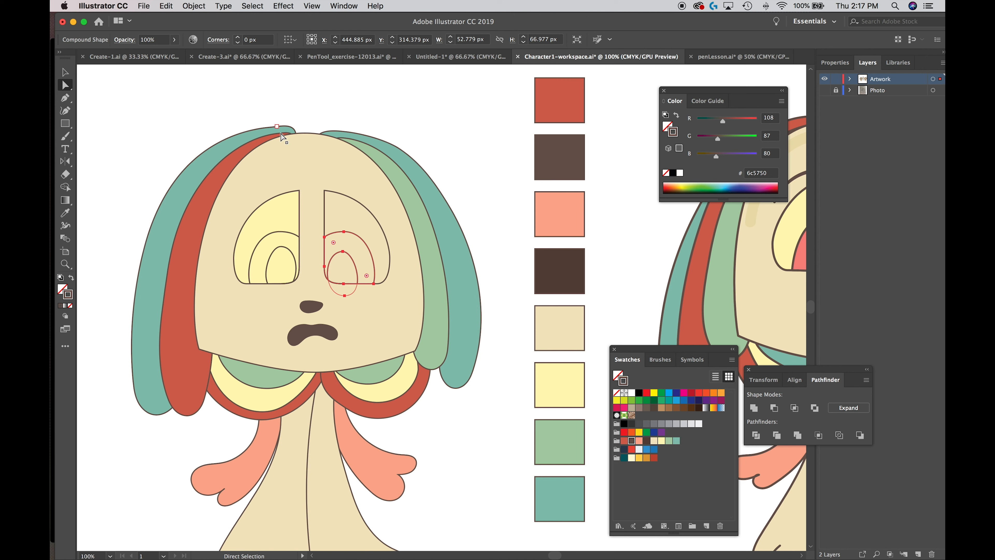
click(296, 111)
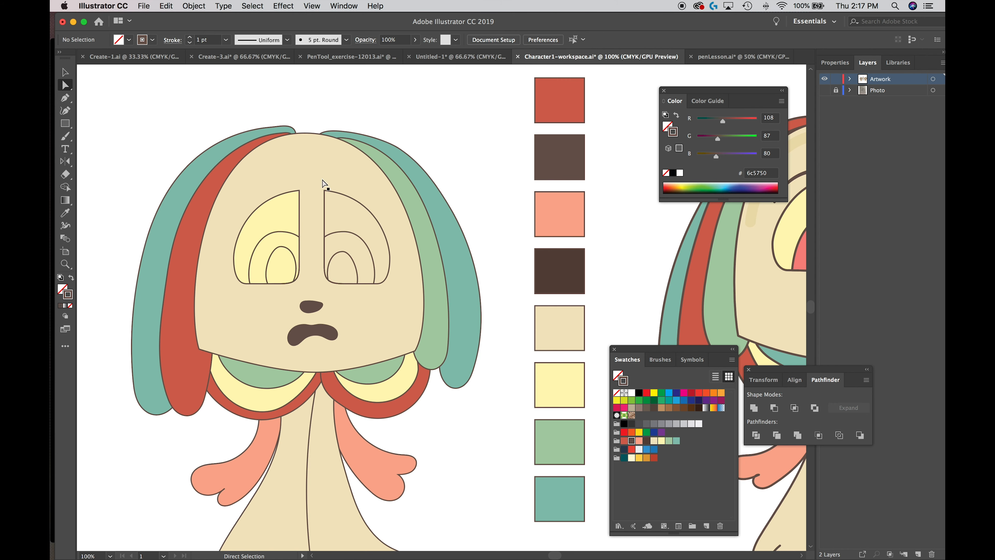
click(356, 270)
alt+click(356, 269)
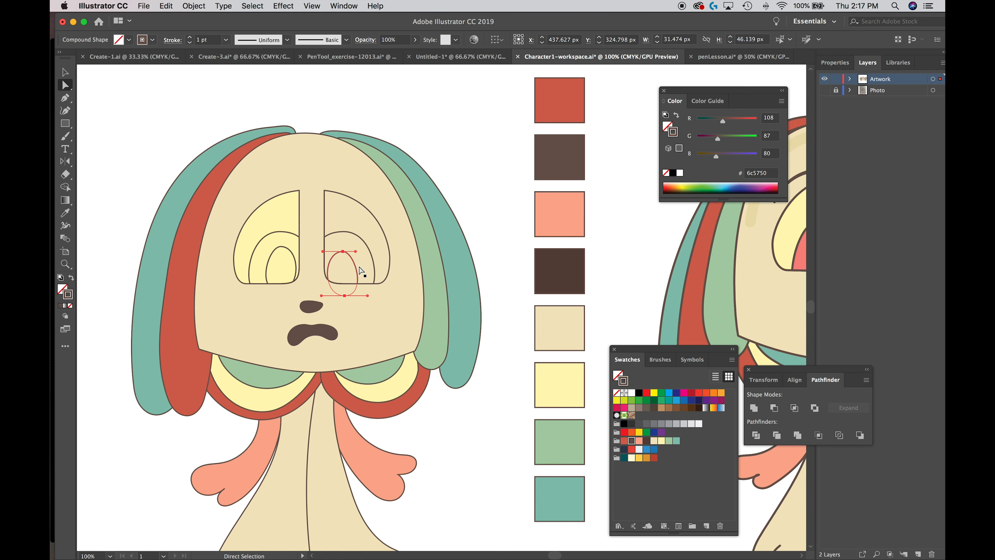
key(Up)
key(Up)
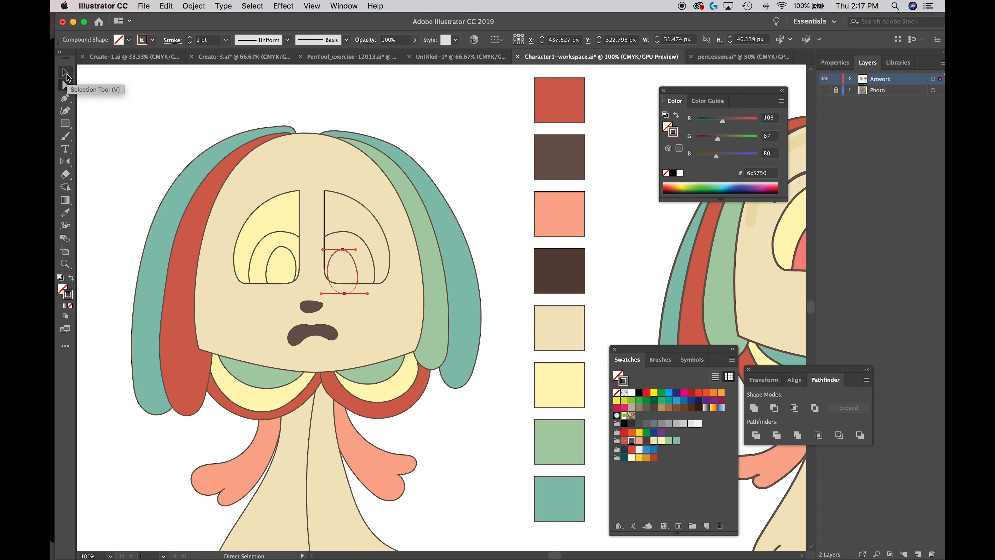
Expand the right-hand eye's iris and pupil compound shape into plain paths and deselect.
click(67, 75)
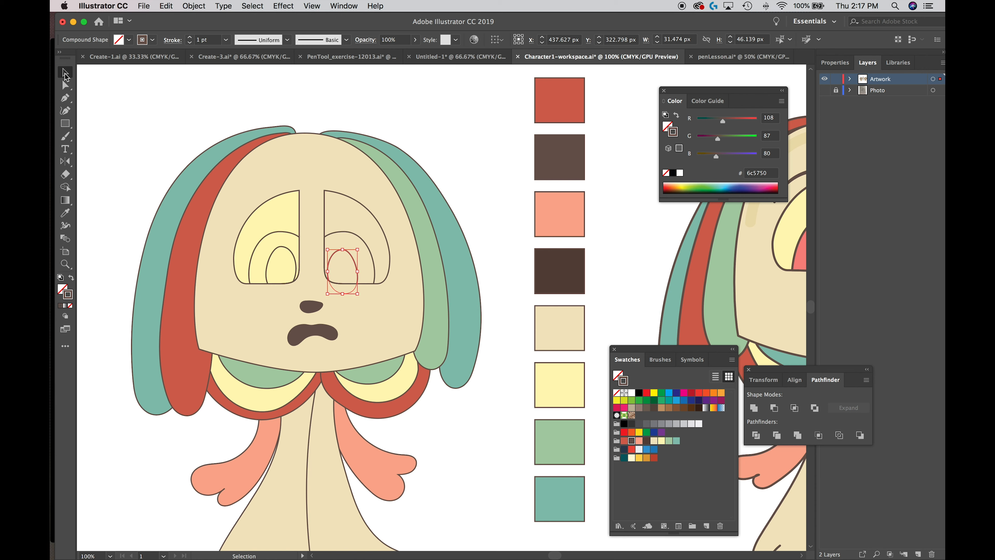
click(121, 105)
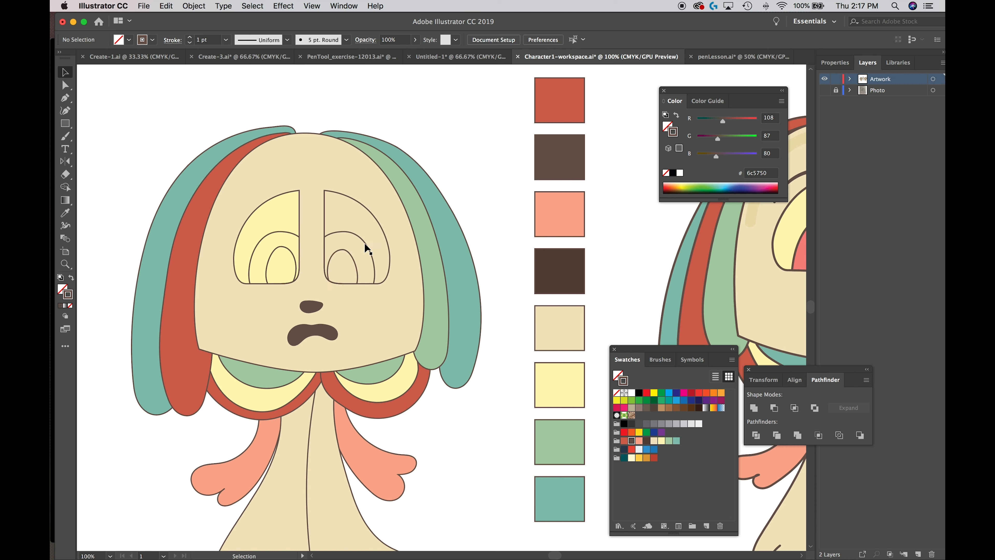
click(353, 260)
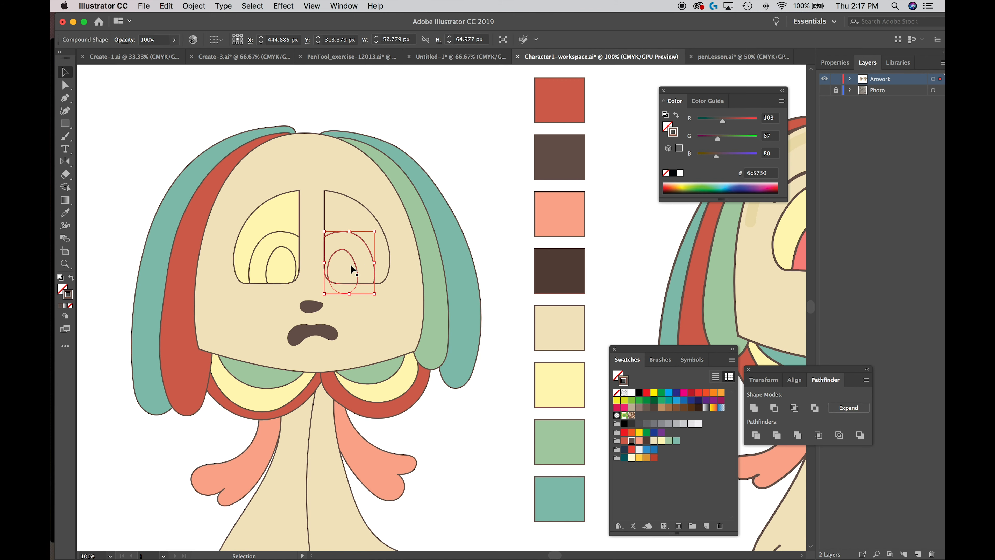
click(846, 409)
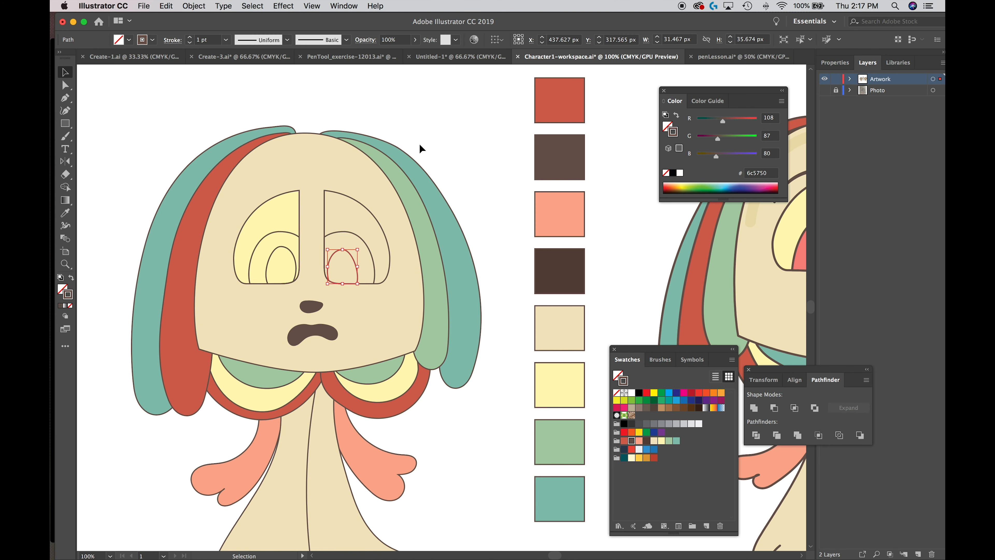
click(164, 125)
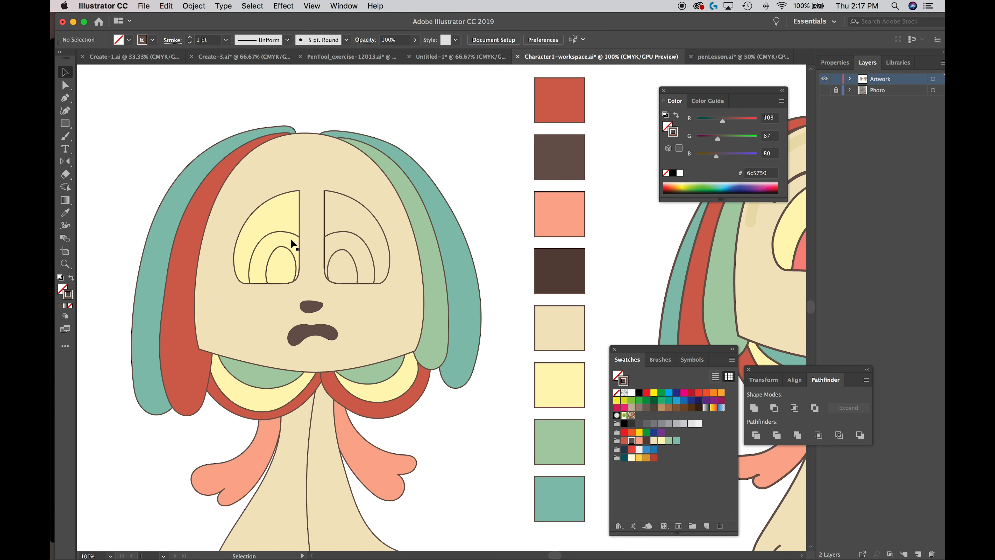
Fill the left-hand eye's iris with salmon from the third rectangle and its pupil with brown from the second rectangle.
click(261, 243)
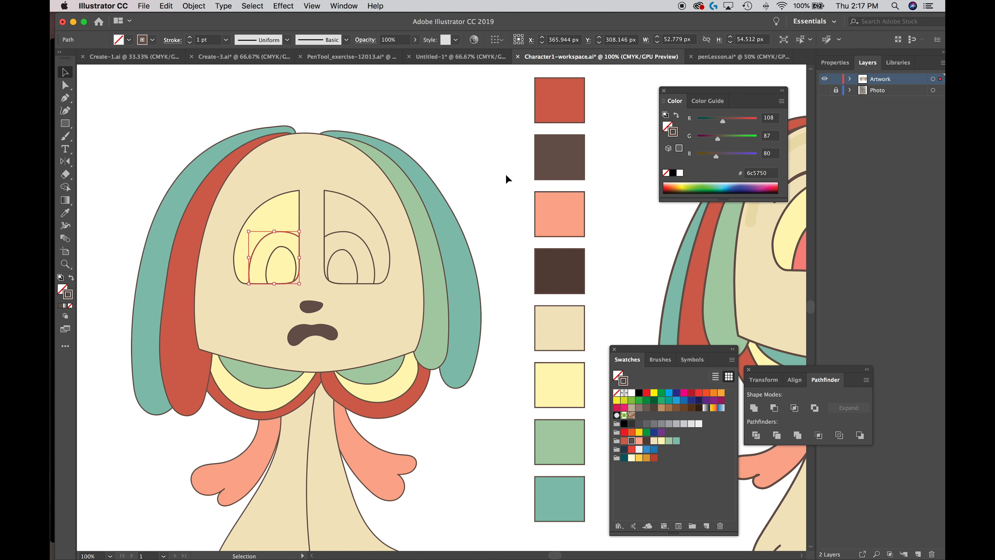
key(i)
click(553, 212)
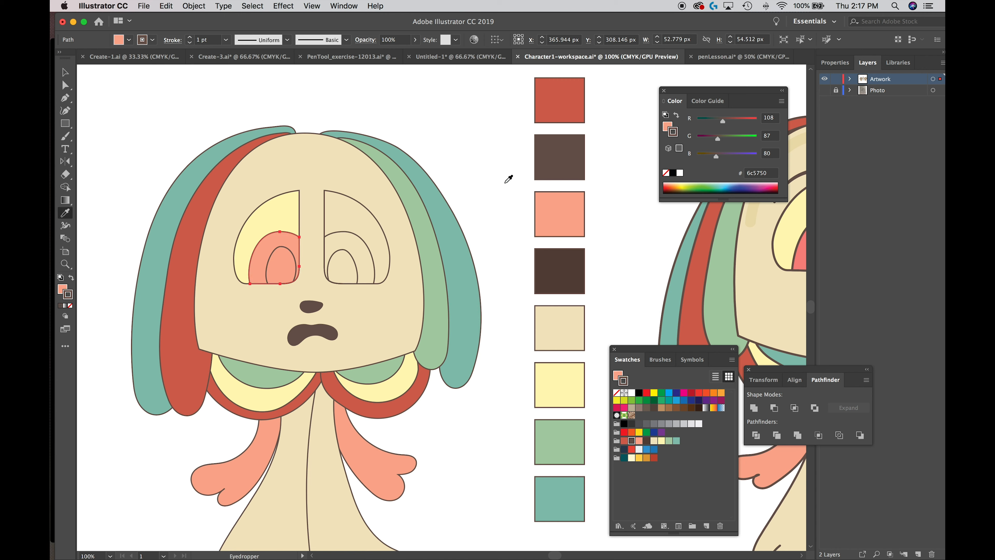
key(super)
super+click(266, 270)
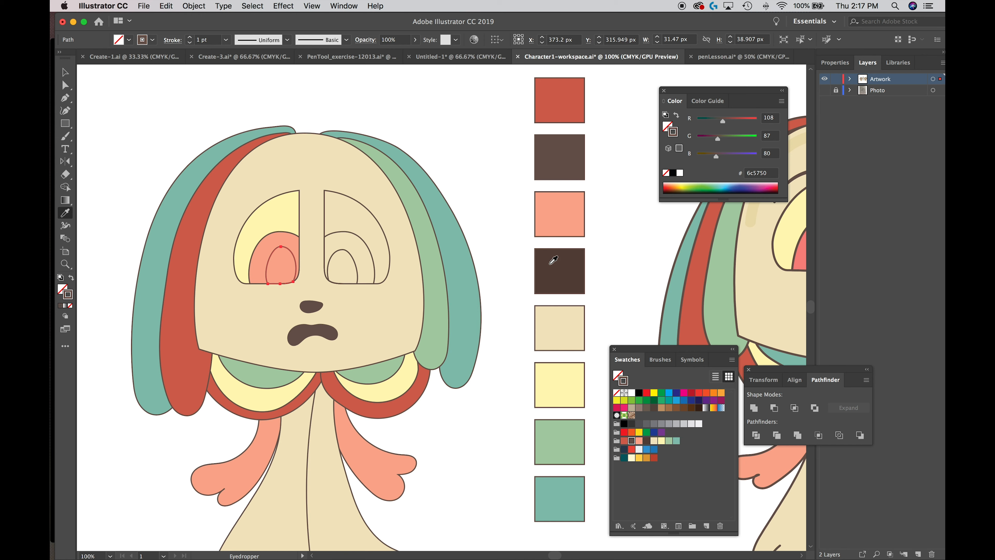
click(556, 159)
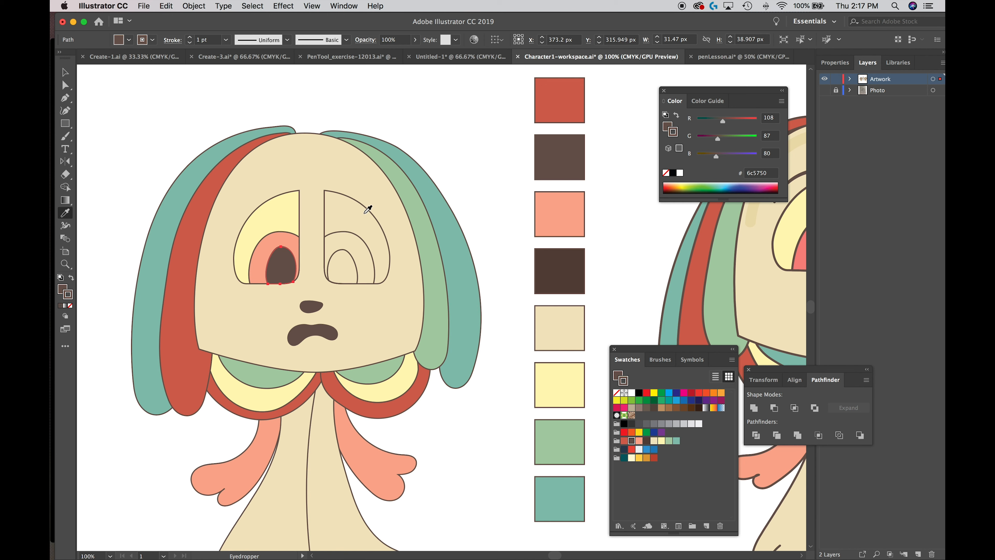
Fill the right-hand eye's outer shape with yellow sampled from the left-hand eye and send it backward behind the iris outline.
key(v)
click(360, 204)
key(i)
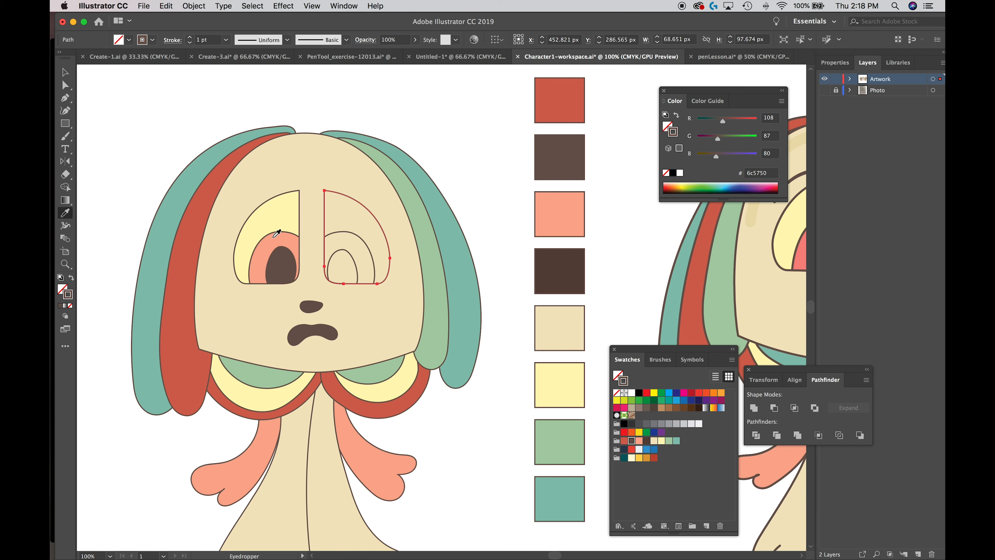
click(273, 214)
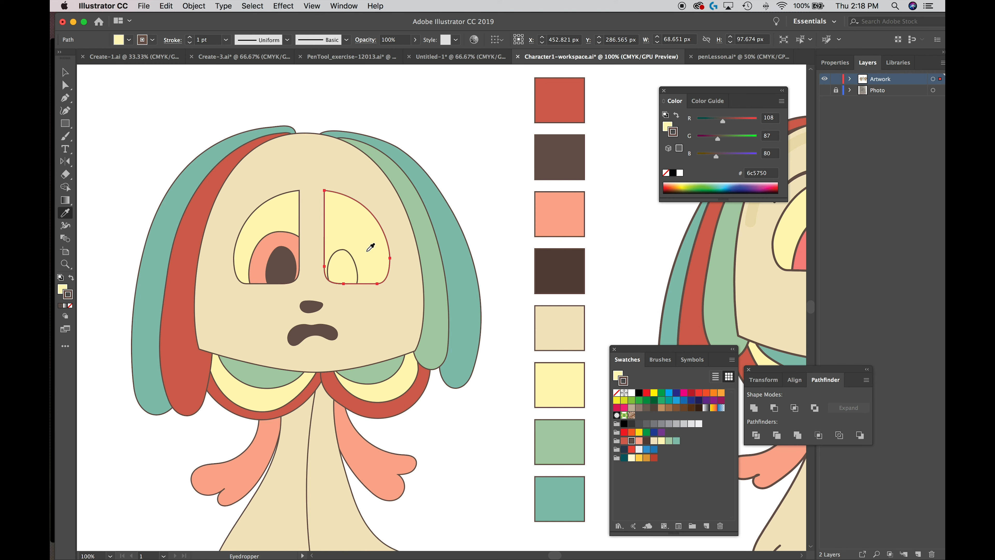
key(v)
key(super+[)
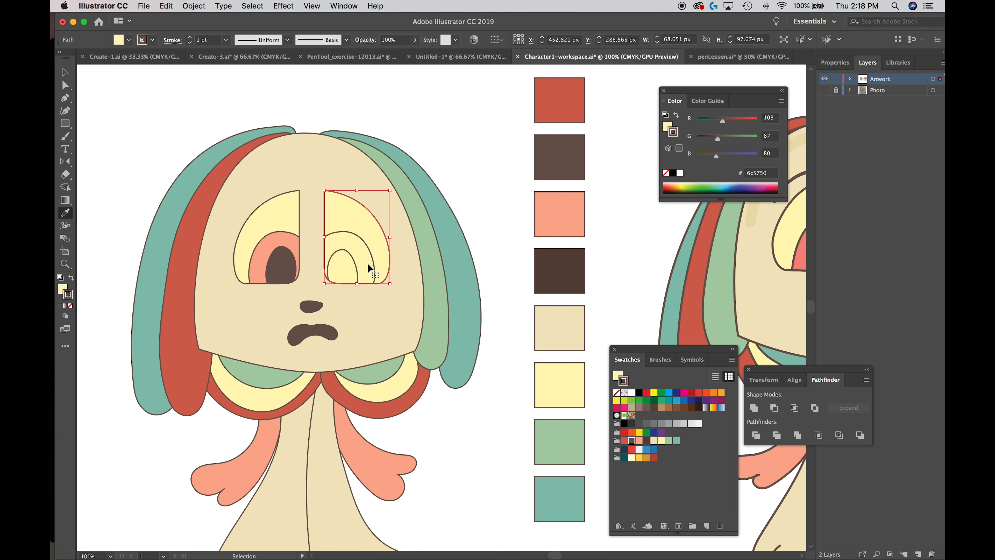
click(194, 6)
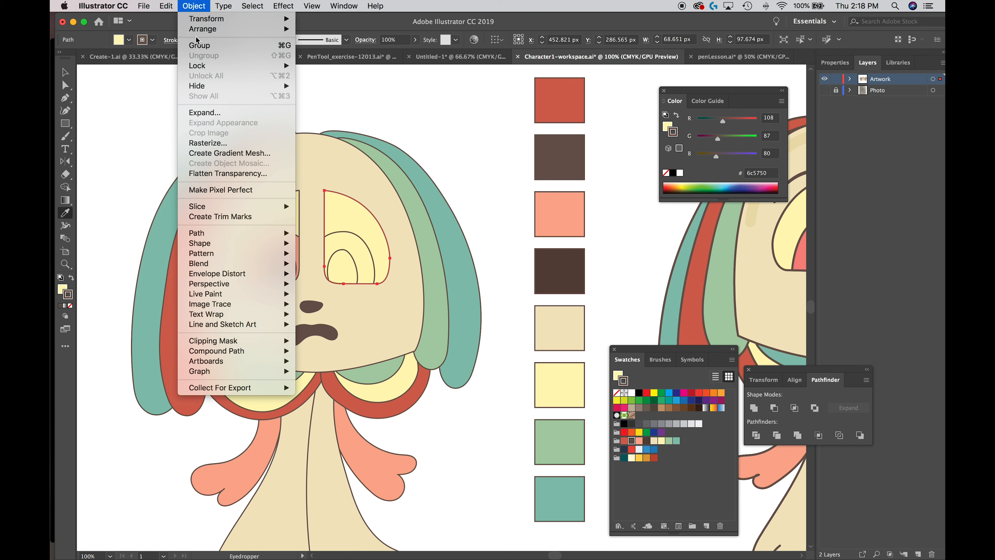
mouse_move(201, 31)
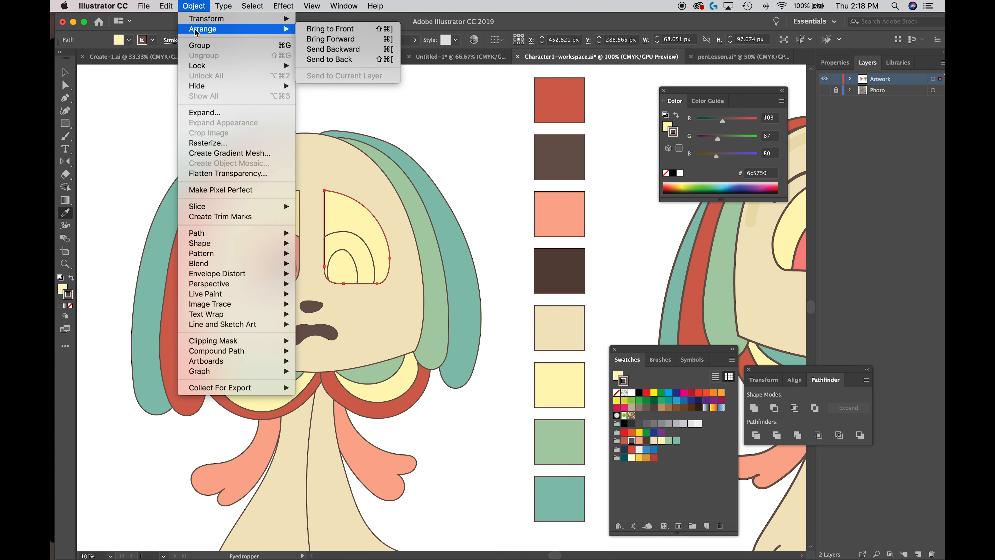
click(131, 96)
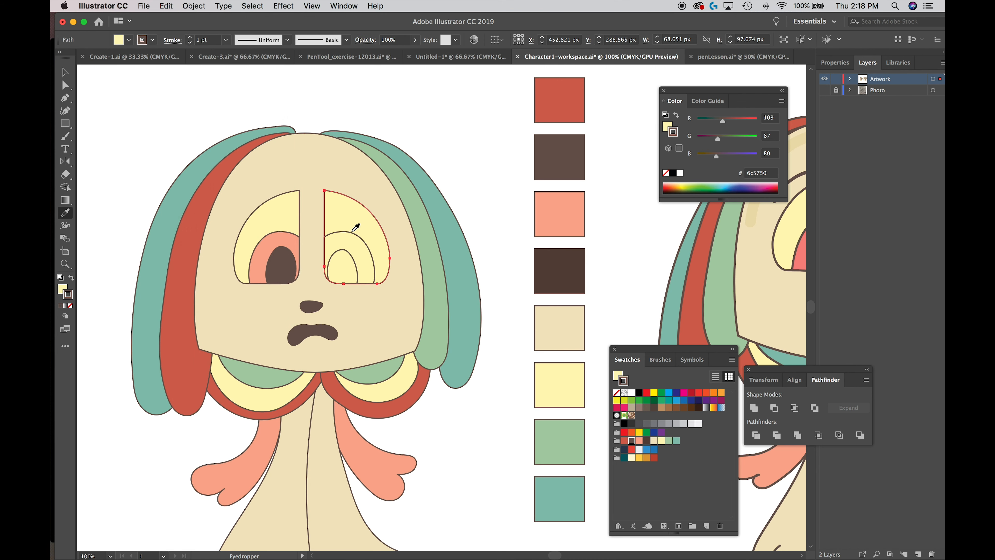
key(super)
click(194, 5)
mouse_move(203, 30)
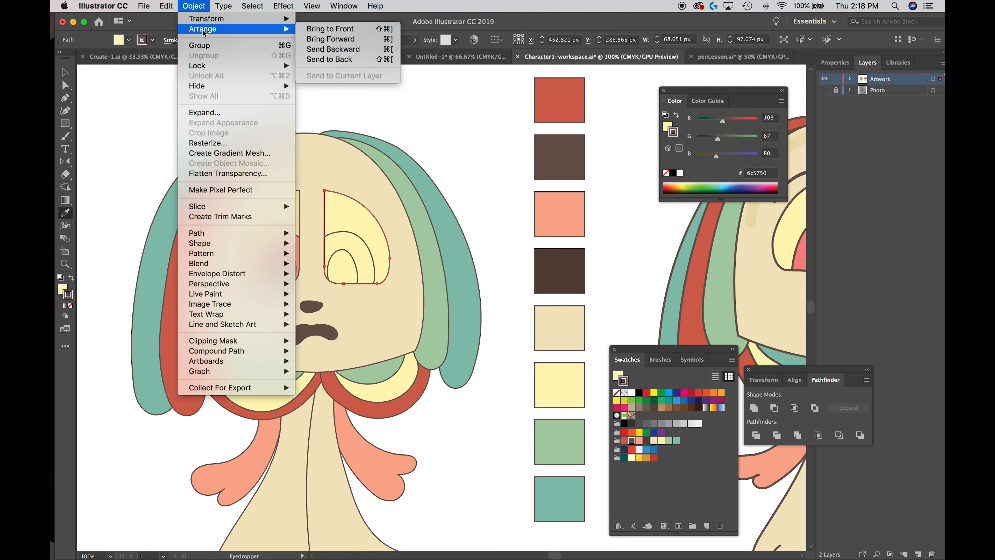
click(139, 109)
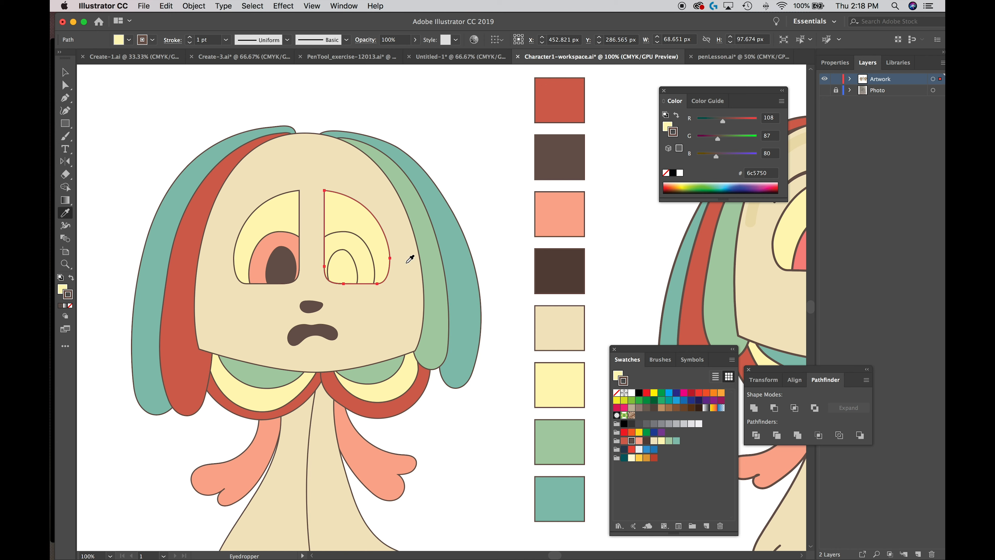
Fill the right-hand eye's iris with salmon from the third rectangle and its pupil with brown from the second rectangle, then deselect.
key(super)
super+click(365, 246)
click(549, 218)
super+click(332, 253)
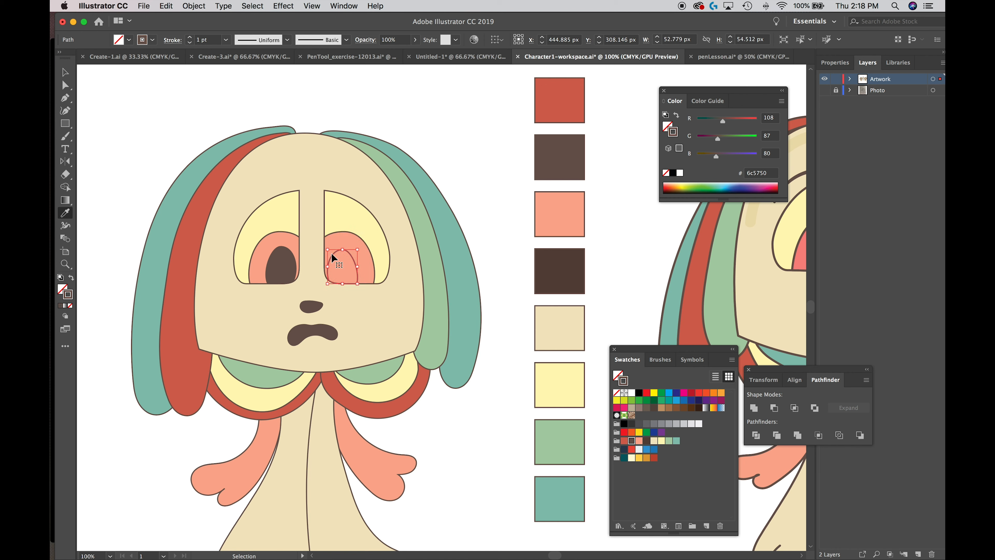
click(558, 157)
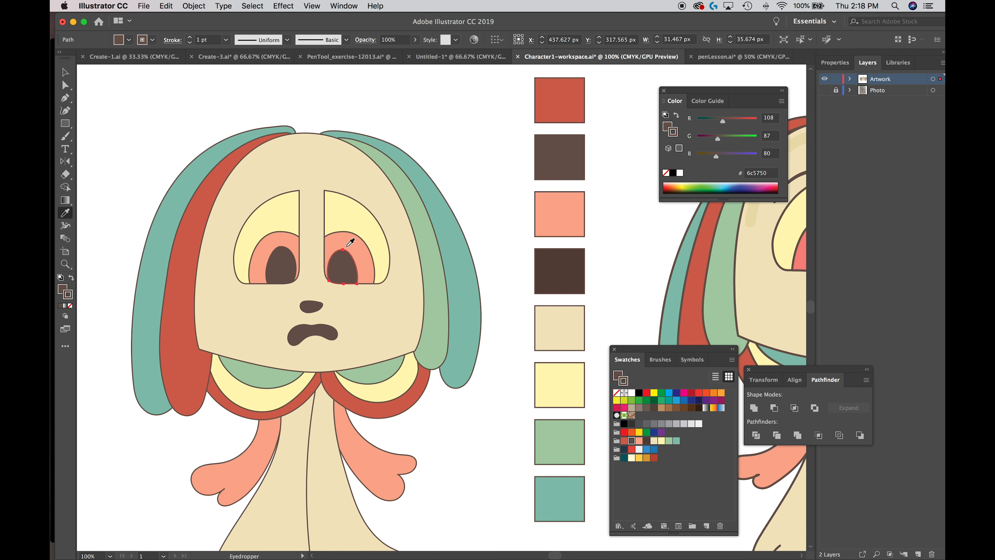
super+click(350, 254)
key(super+minus)
drag(447, 215, 273, 146)
click(64, 74)
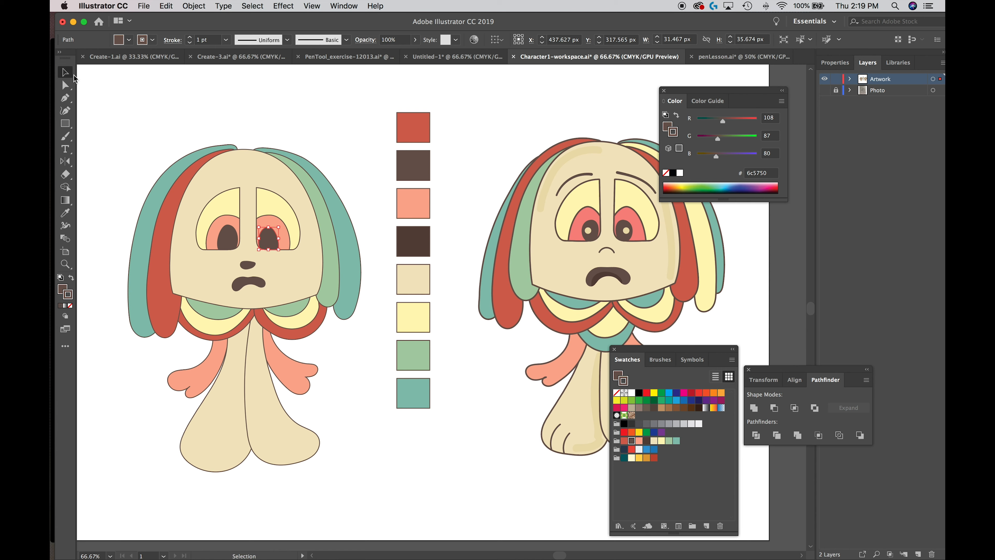
click(145, 112)
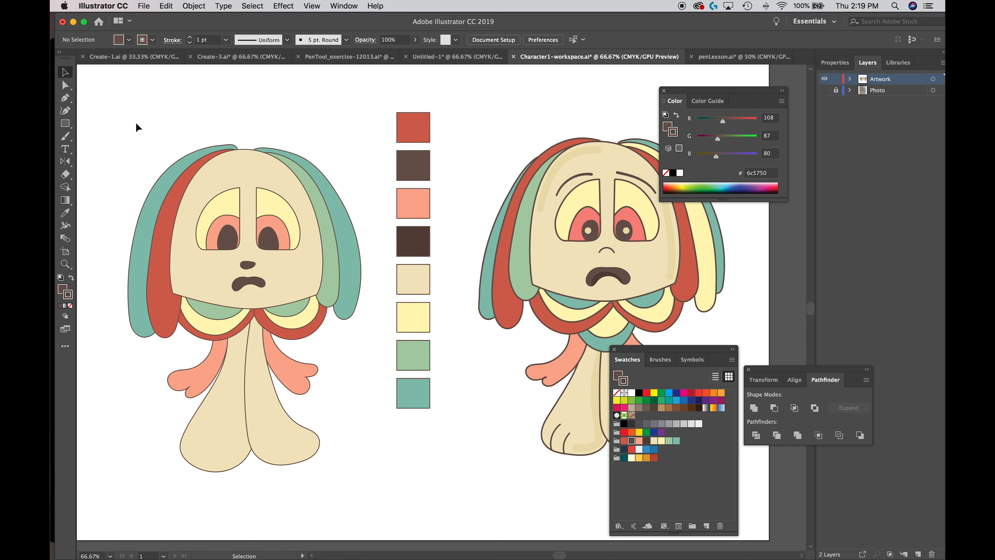